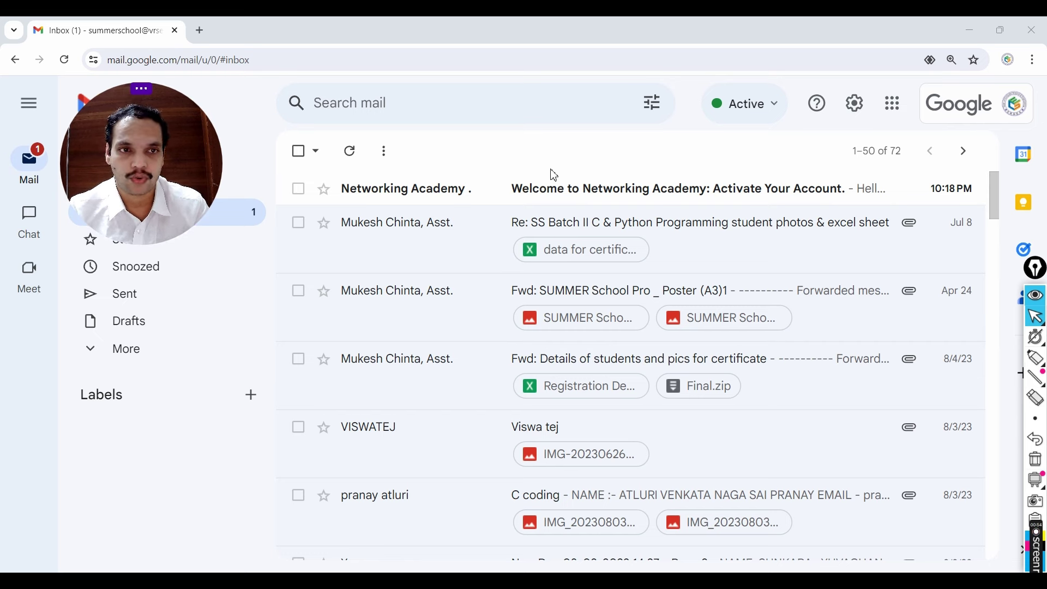
Step: Open the 'Welcome to Networking Academy' email and follow its Activate account link
click(581, 192)
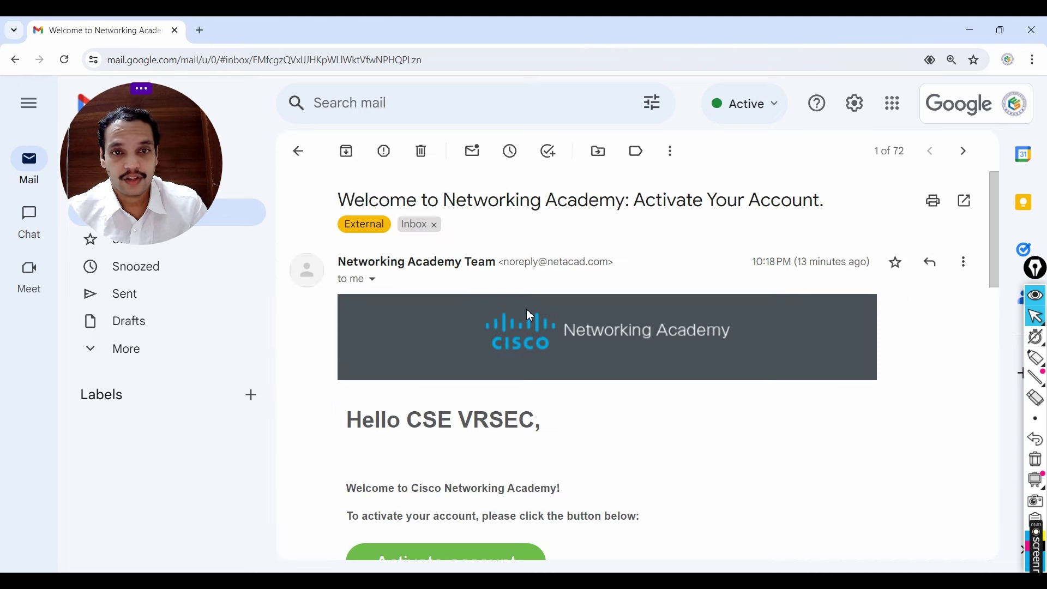
scroll(524, 319, down, 2)
scroll(508, 229, up, 2)
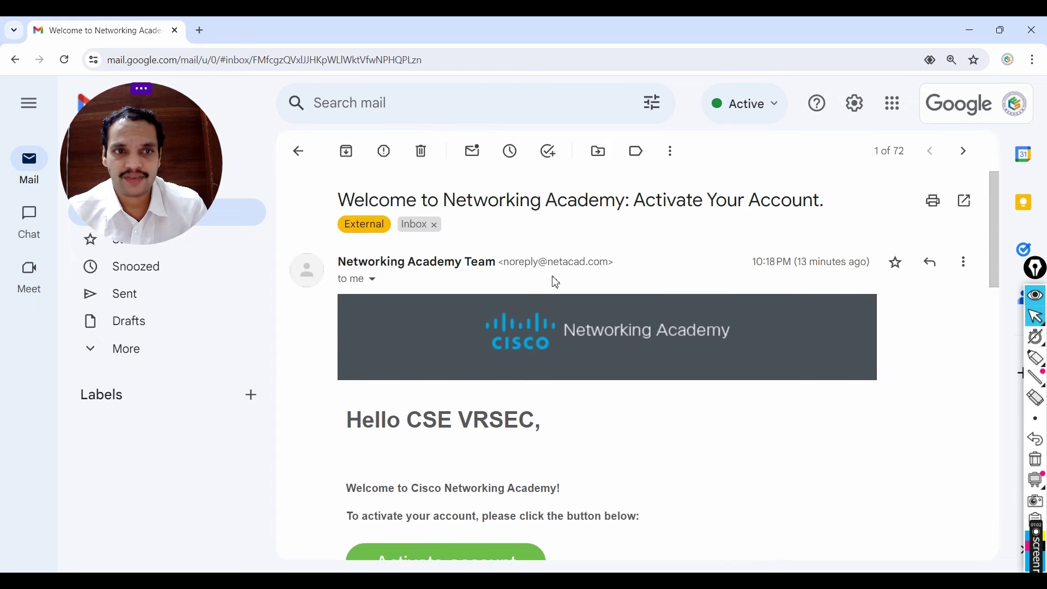
scroll(562, 291, down, 2)
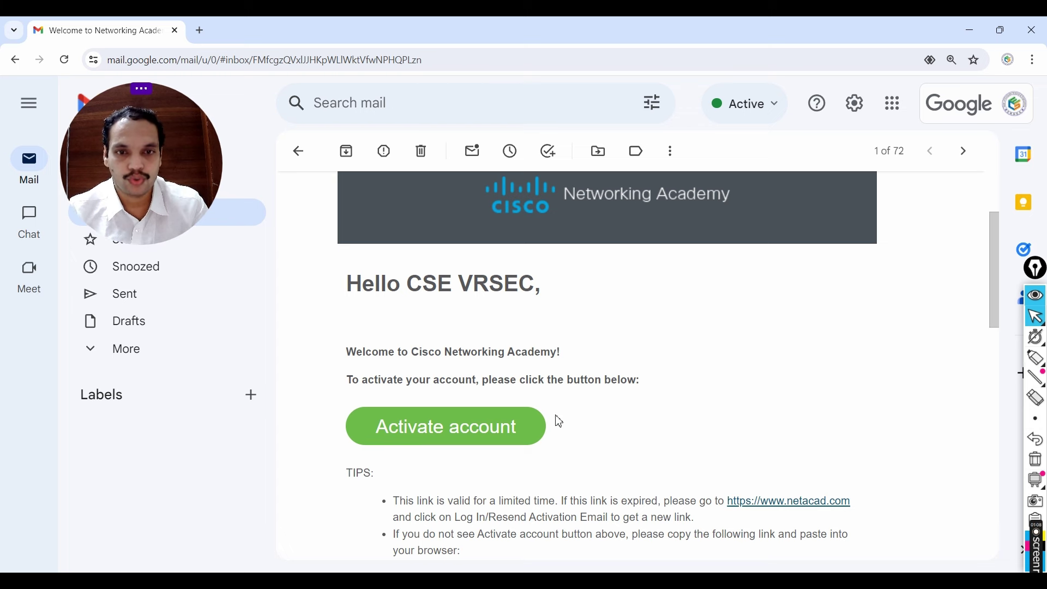
click(469, 431)
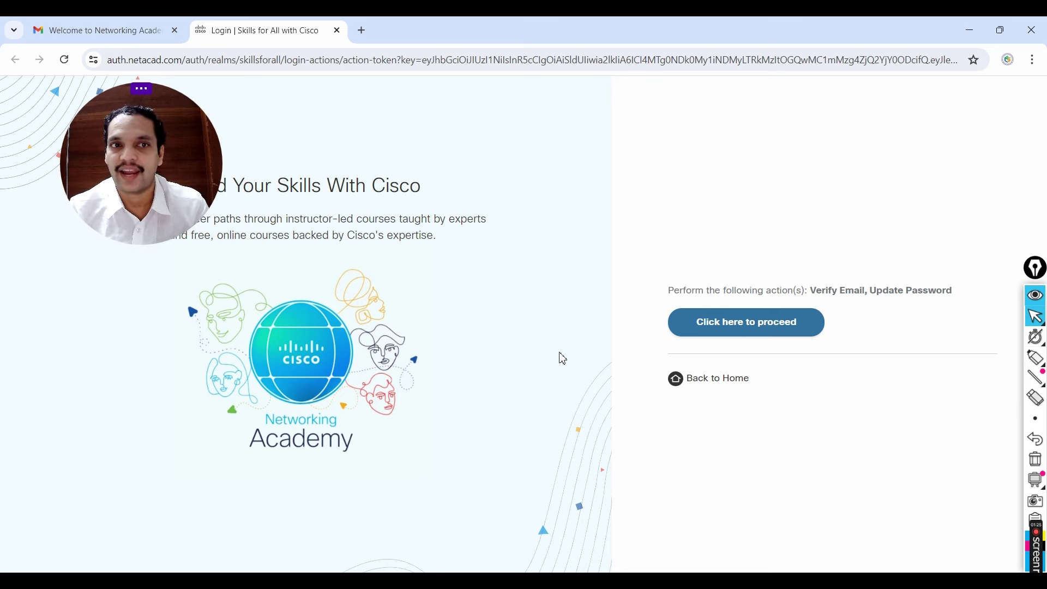
Step: Proceed to email verification and enter a new password that meets the listed requirements
click(788, 327)
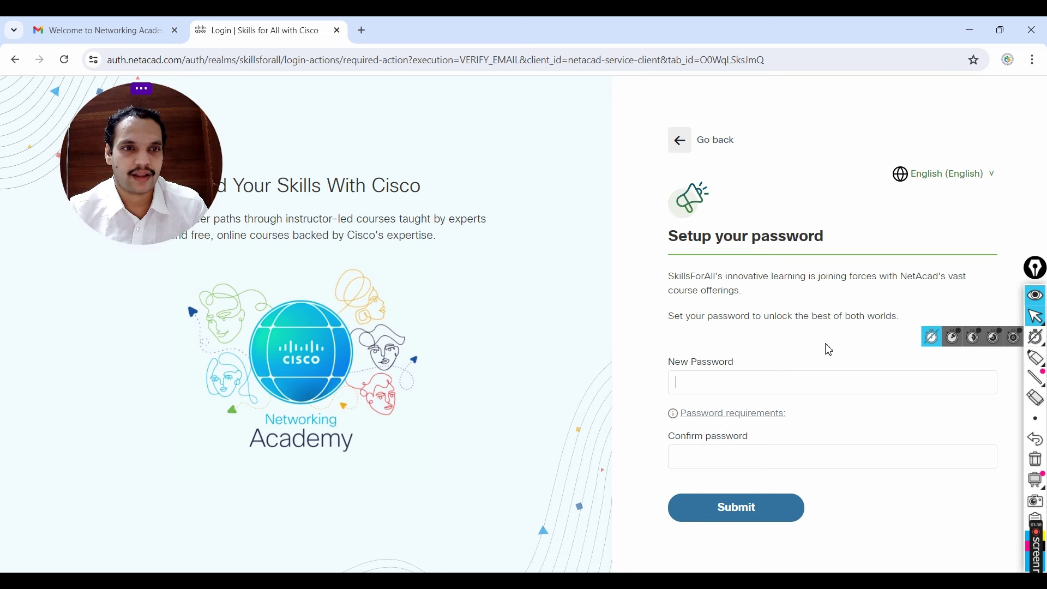
click(719, 383)
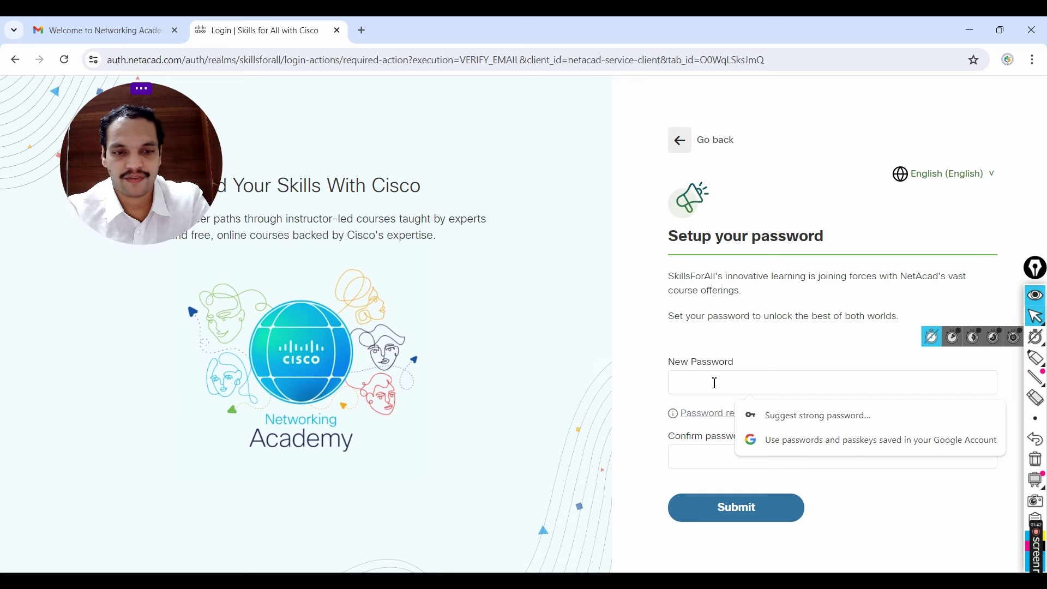
text(•••••••)
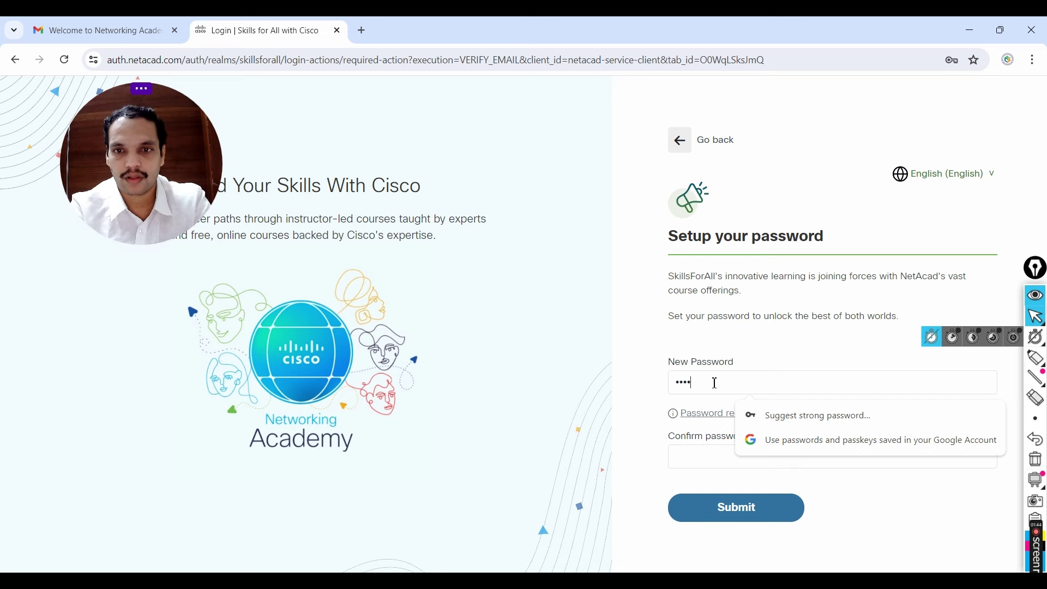
text(••••••)
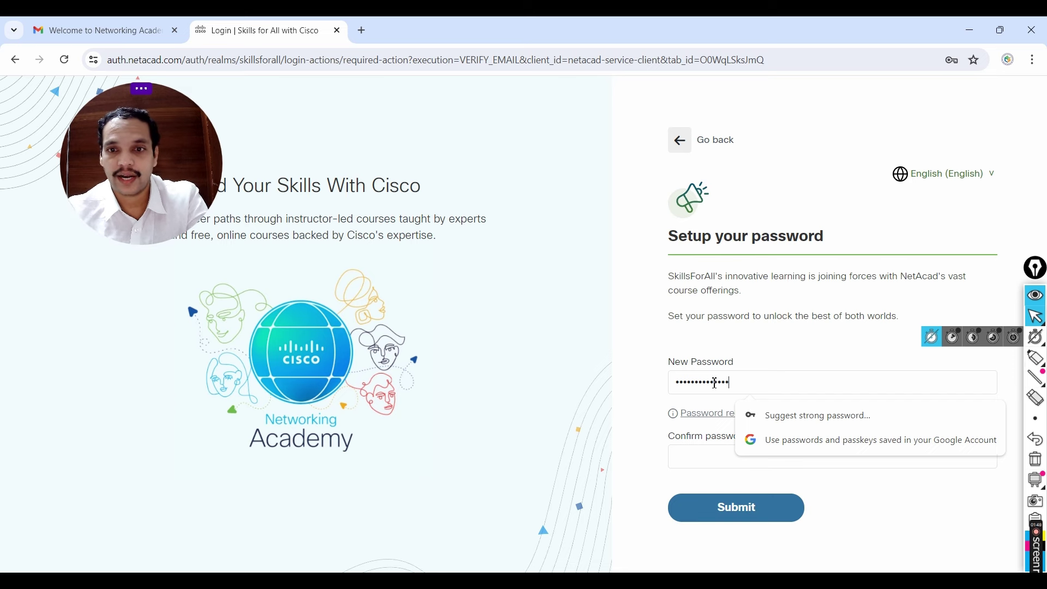
click(1043, 297)
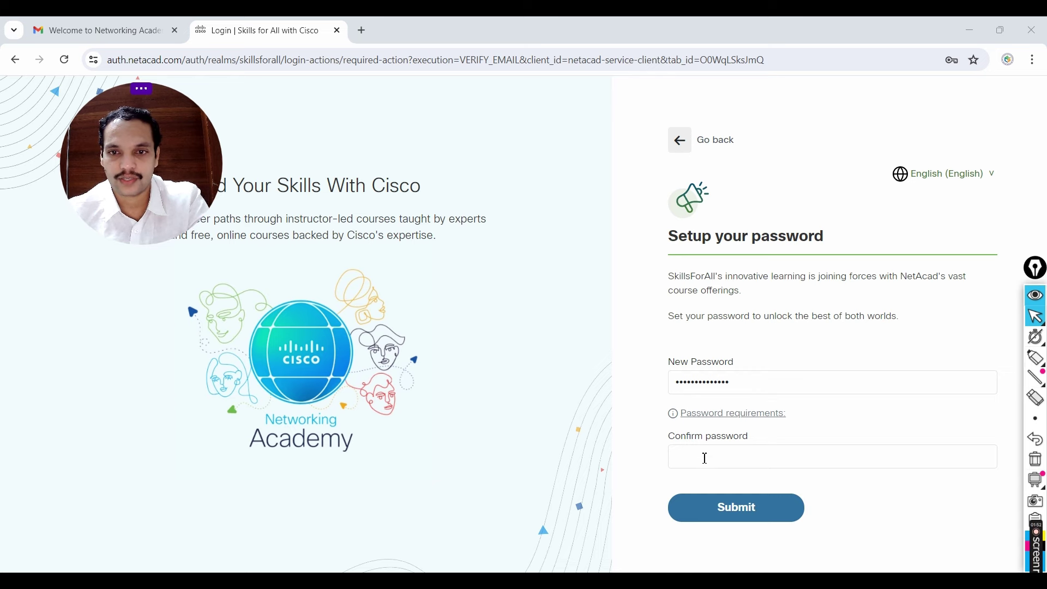
click(731, 416)
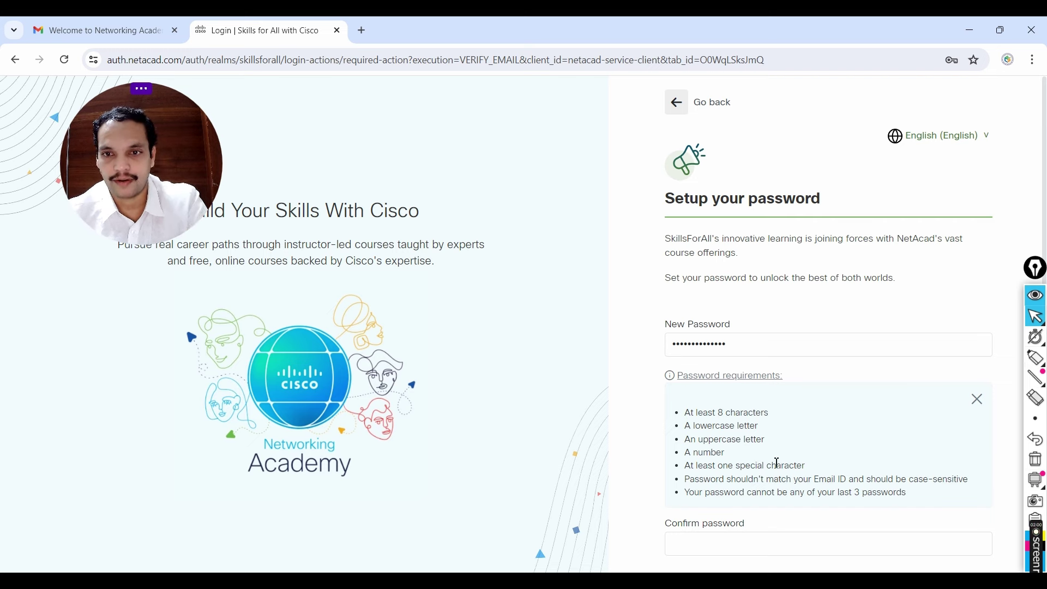
drag(739, 344, 653, 350)
text(•••••••)
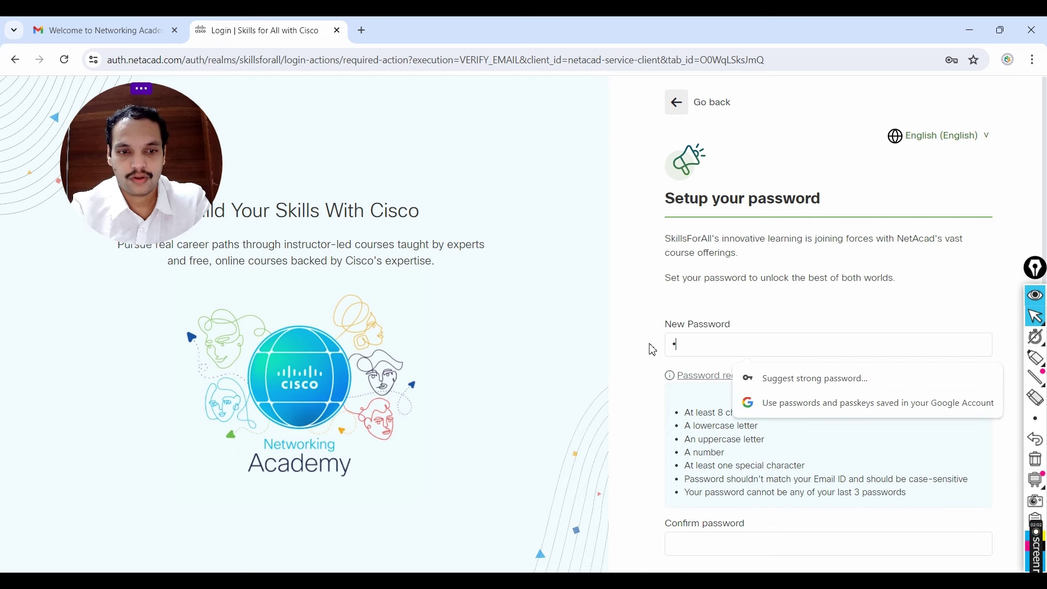
text(•••)
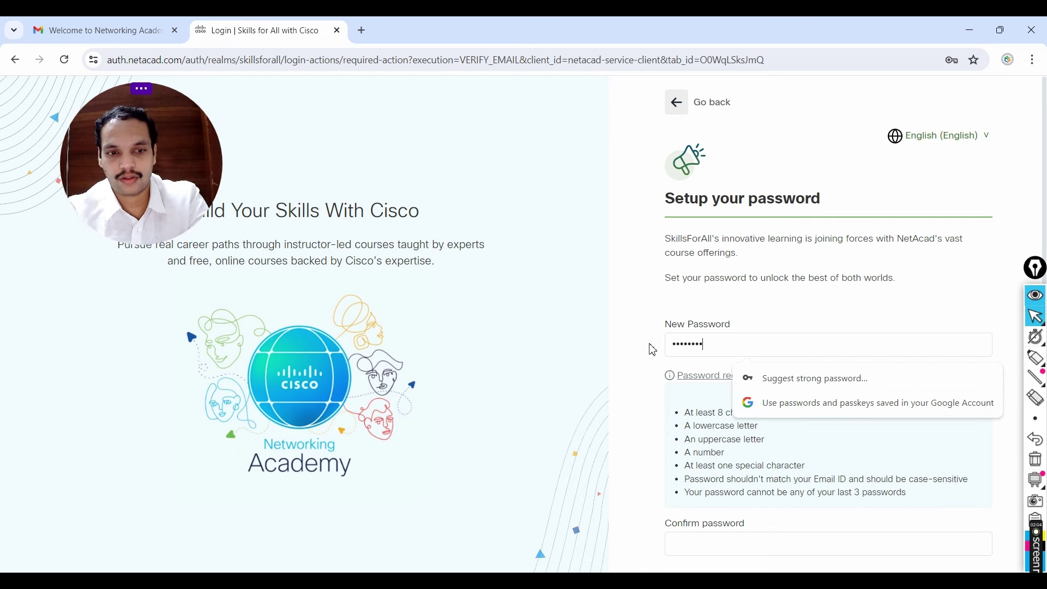
text(•)
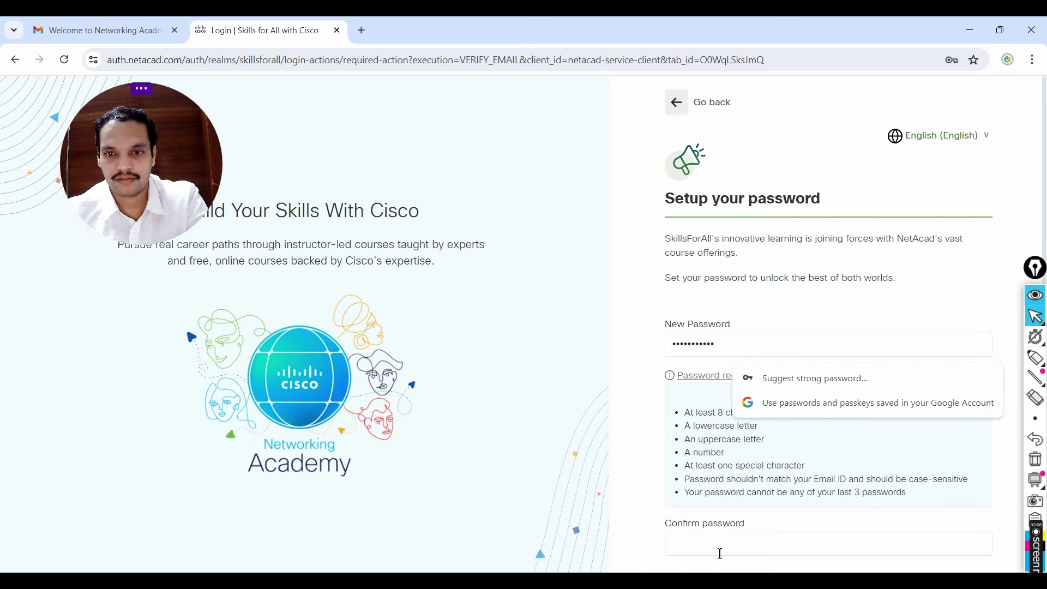
Step: Confirm and submit the new password, declining Chrome's offer to save it
click(717, 552)
text(••••••••••)
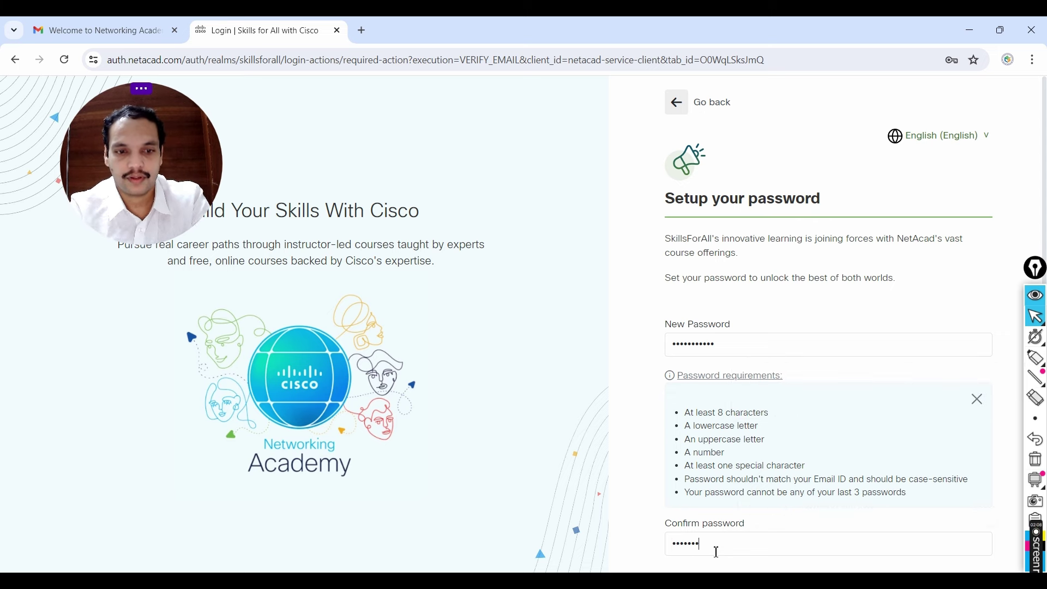
text(•)
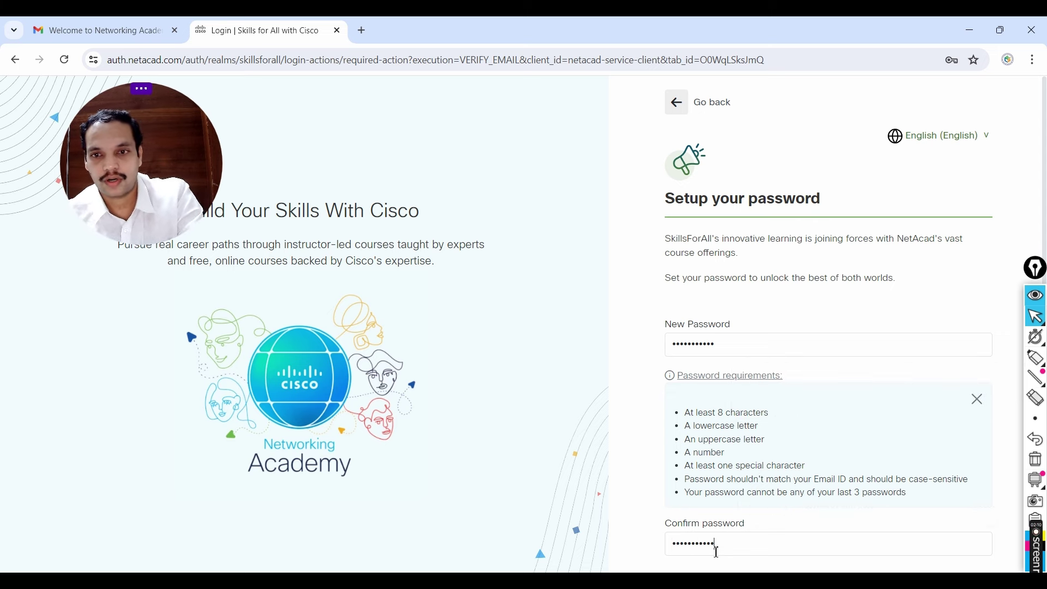
scroll(862, 432, down, 1)
click(744, 547)
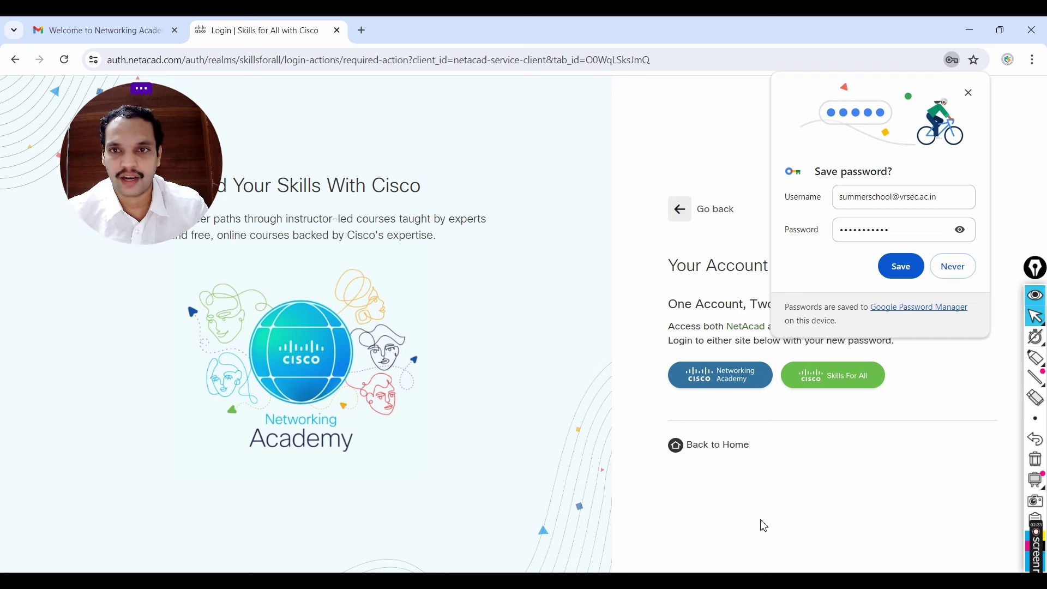
click(954, 268)
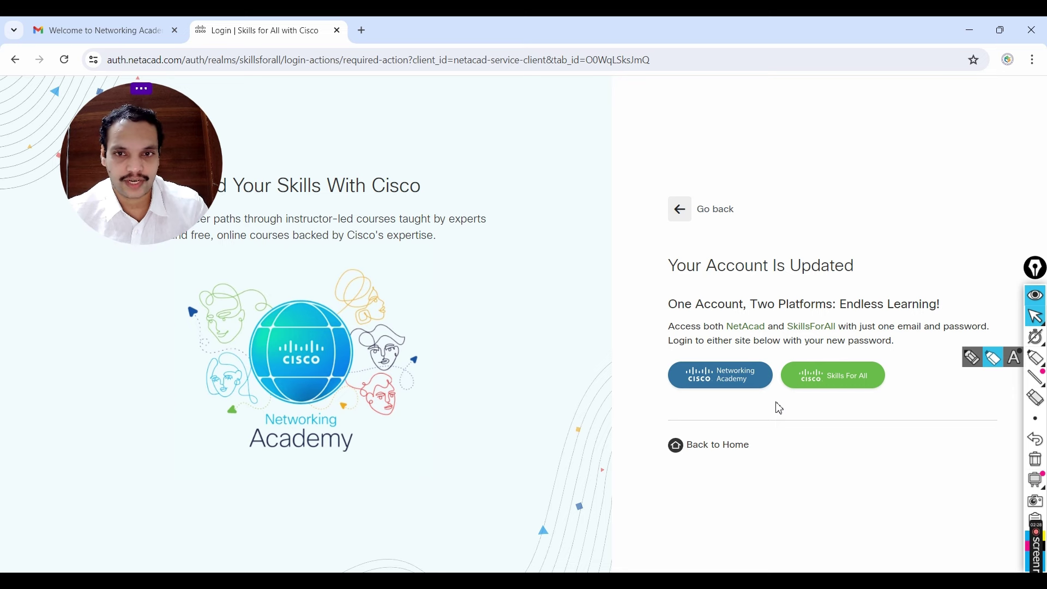
Step: Log in to Networking Academy with the account email and the new password
click(731, 378)
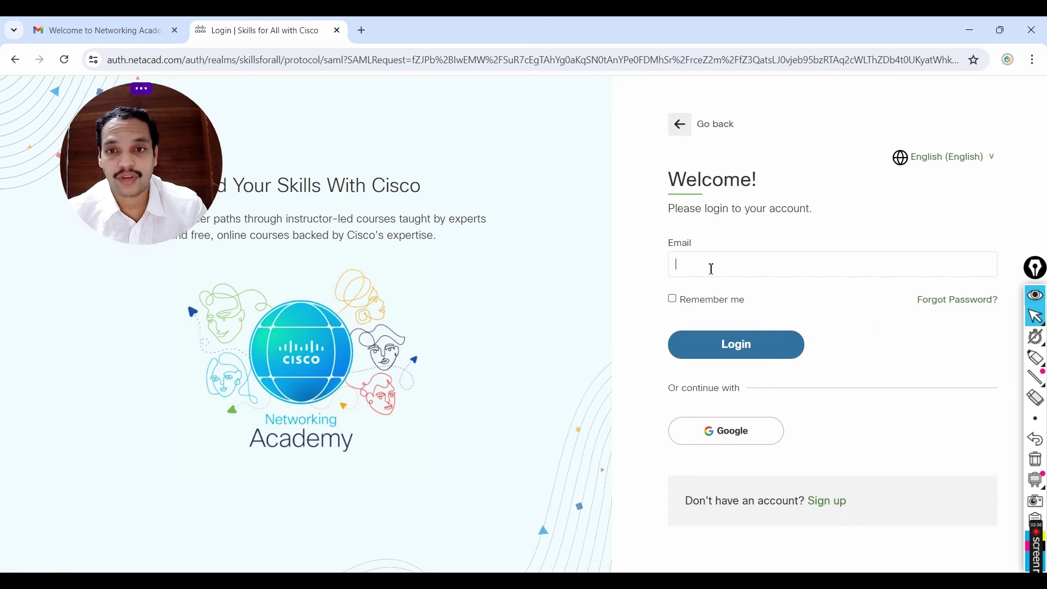
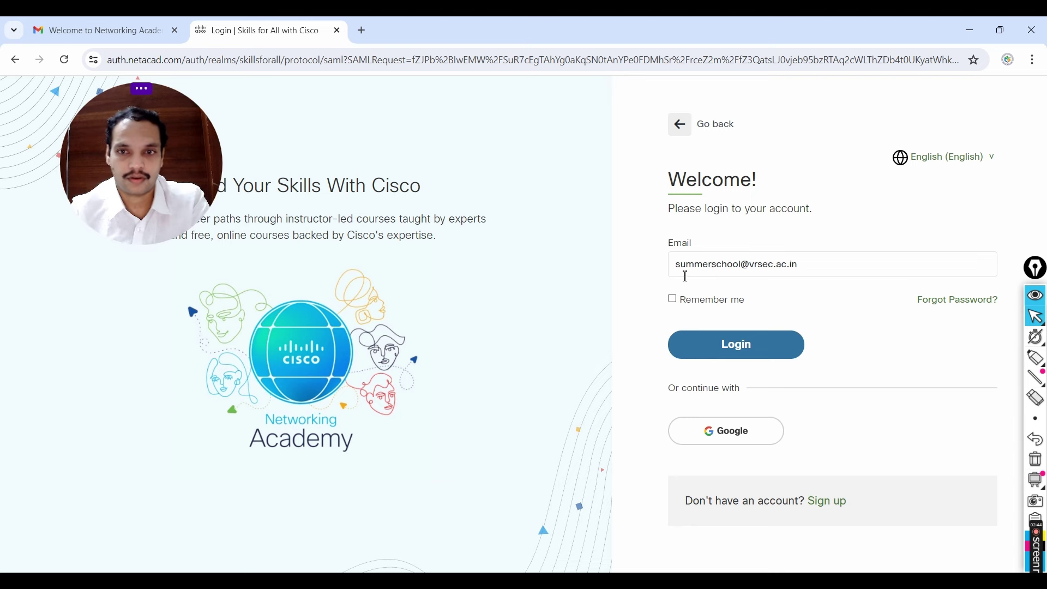
click(730, 345)
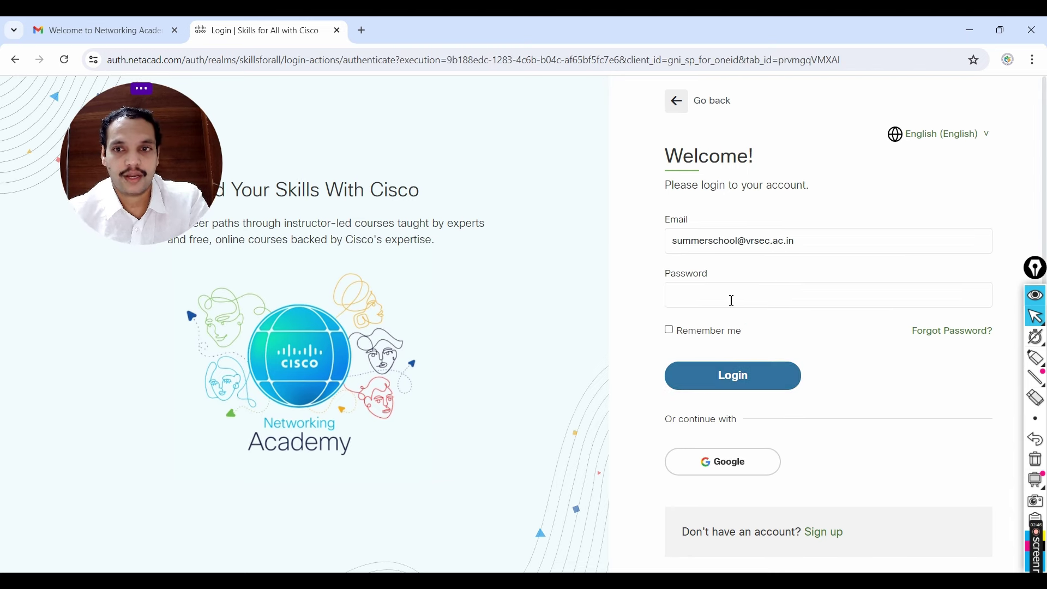
text(•••••••••)
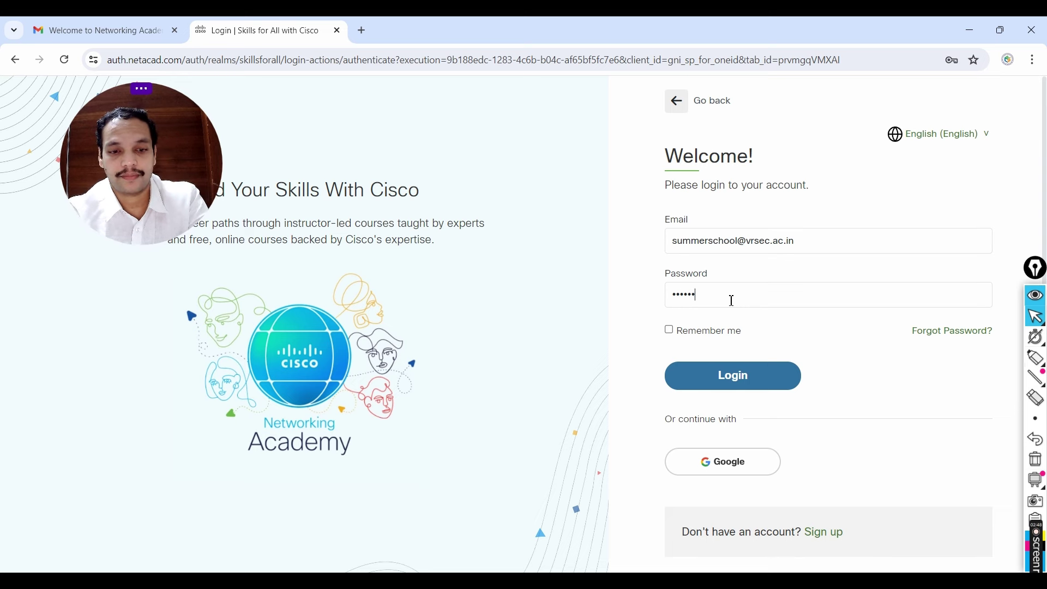
text(•)
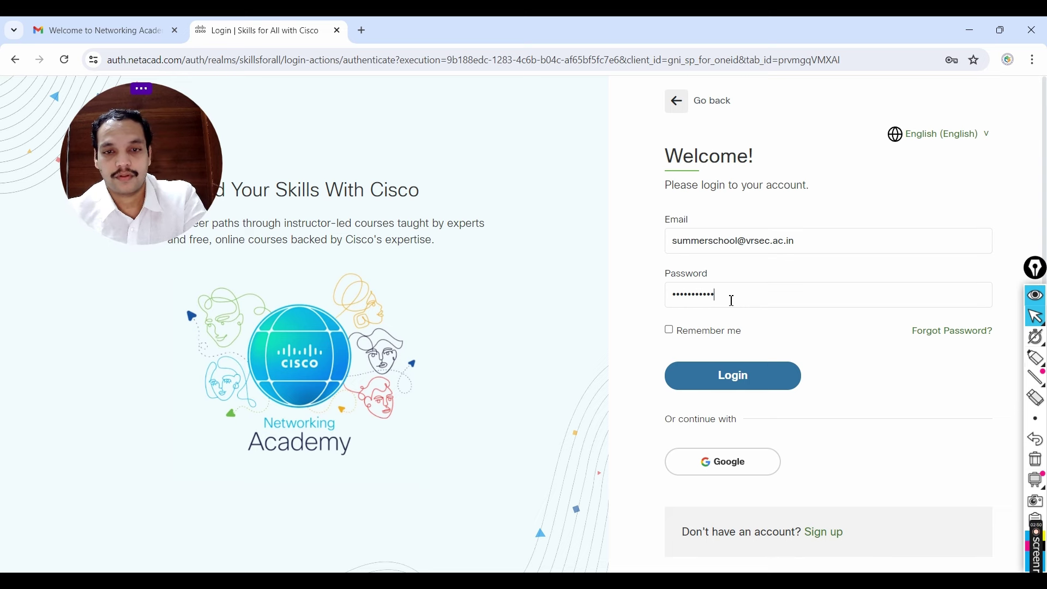
click(733, 376)
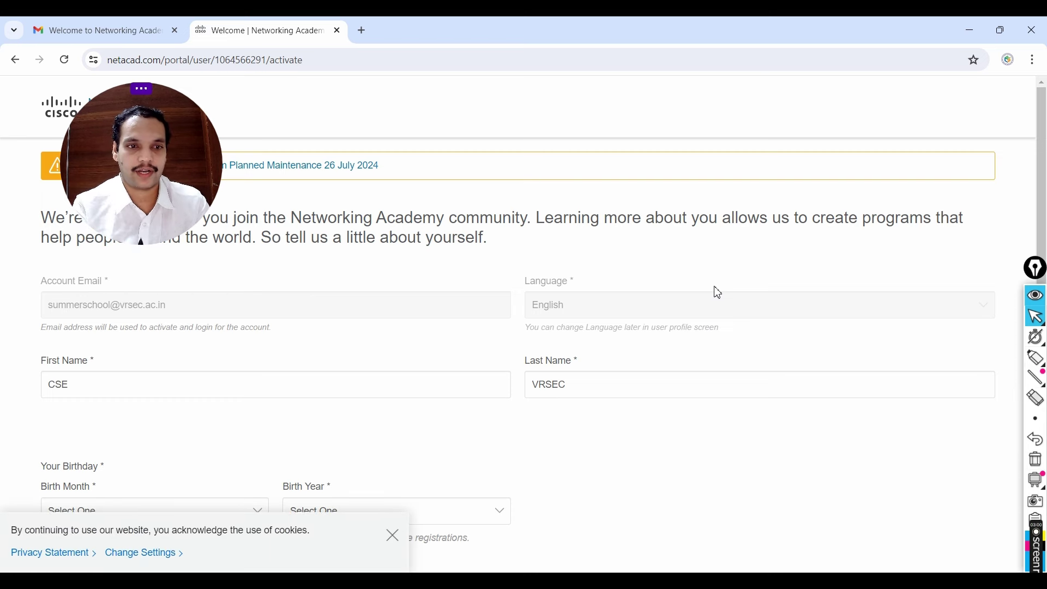
Step: Dismiss the cookie notice and check the prefilled First Name field
click(396, 541)
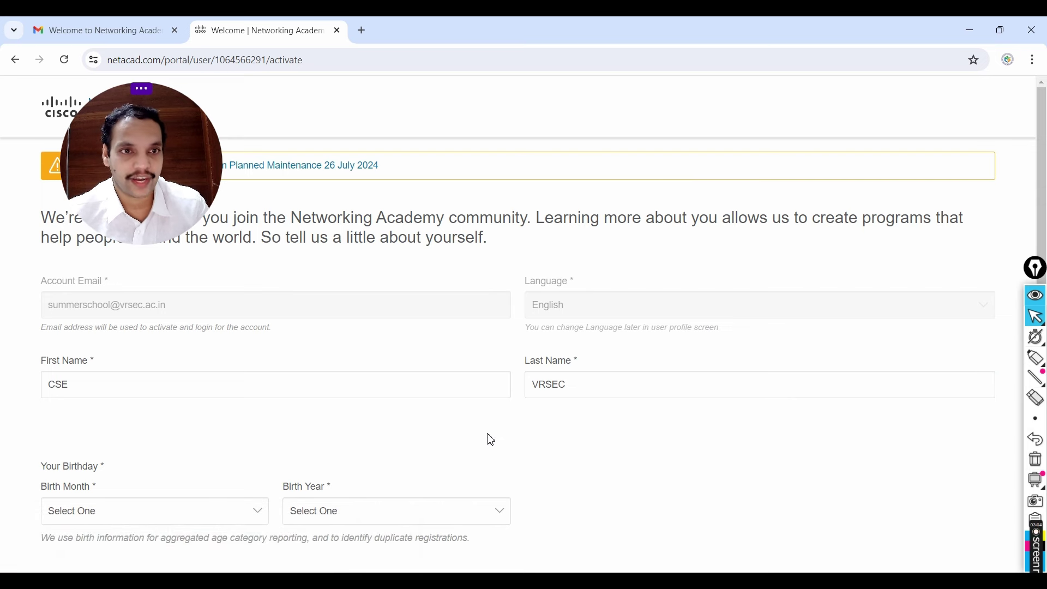
drag(148, 133, 989, 58)
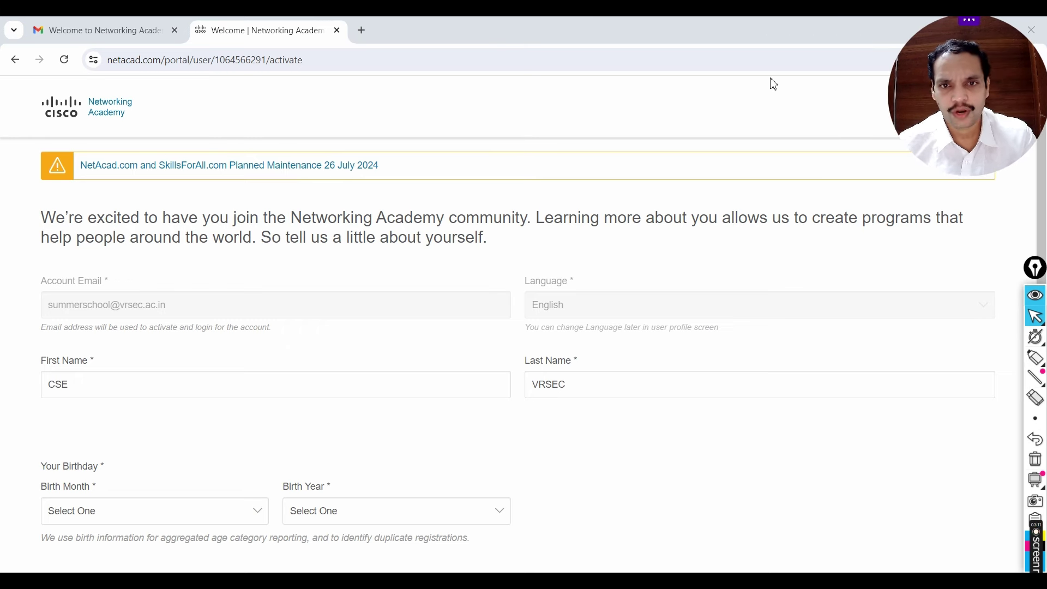
scroll(363, 273, down, 1)
click(356, 313)
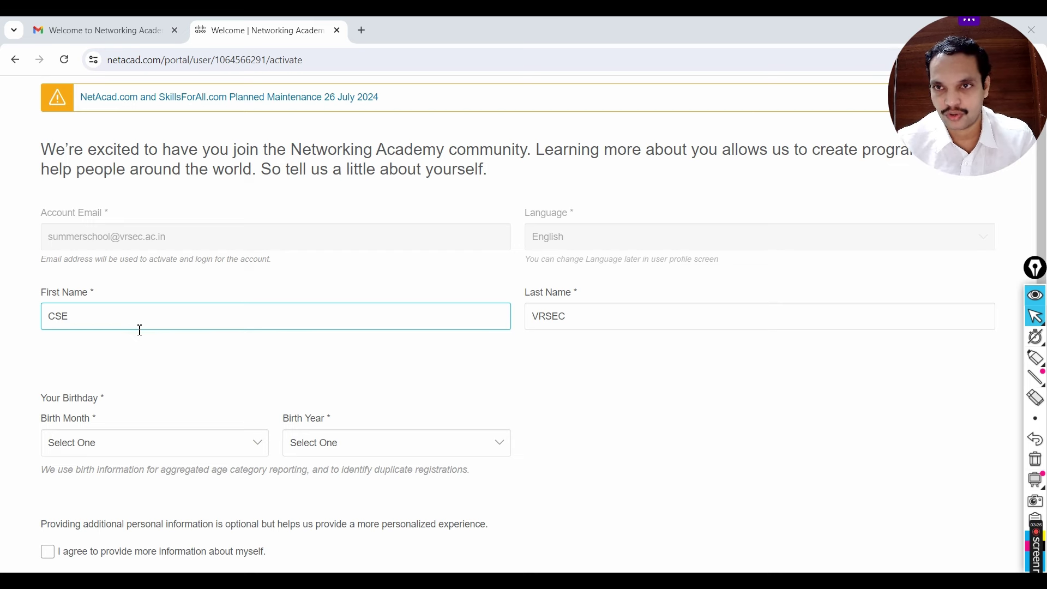
click(140, 337)
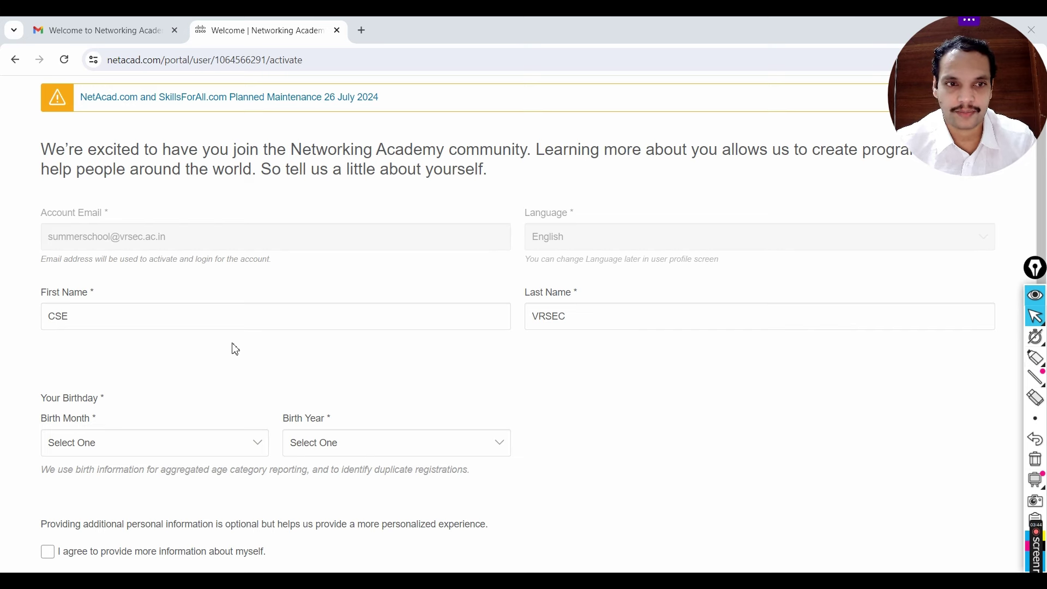
scroll(222, 442, down, 3)
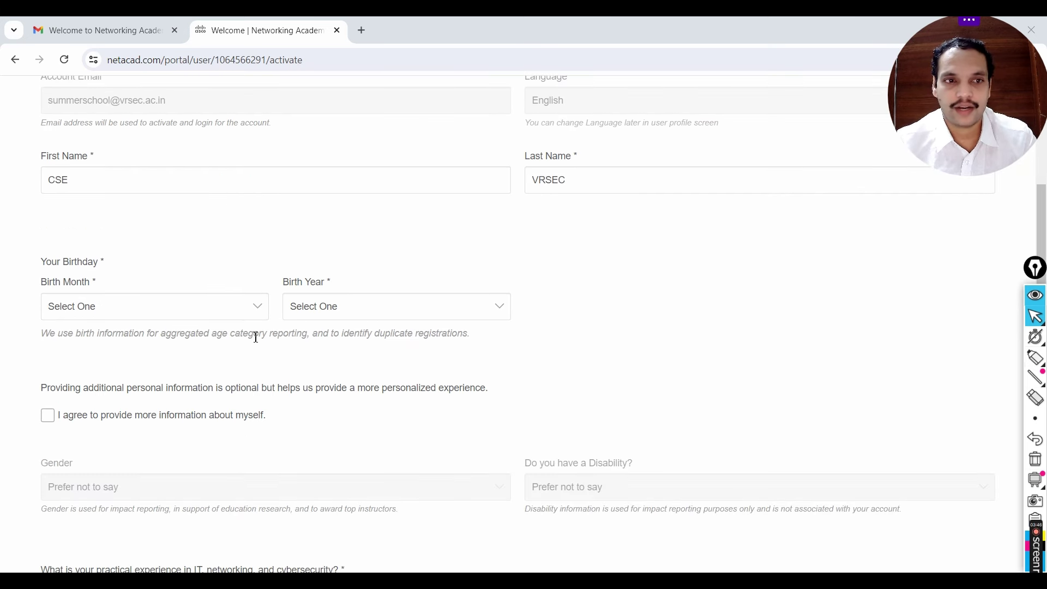
Step: Set the birthday to February 1984
click(249, 307)
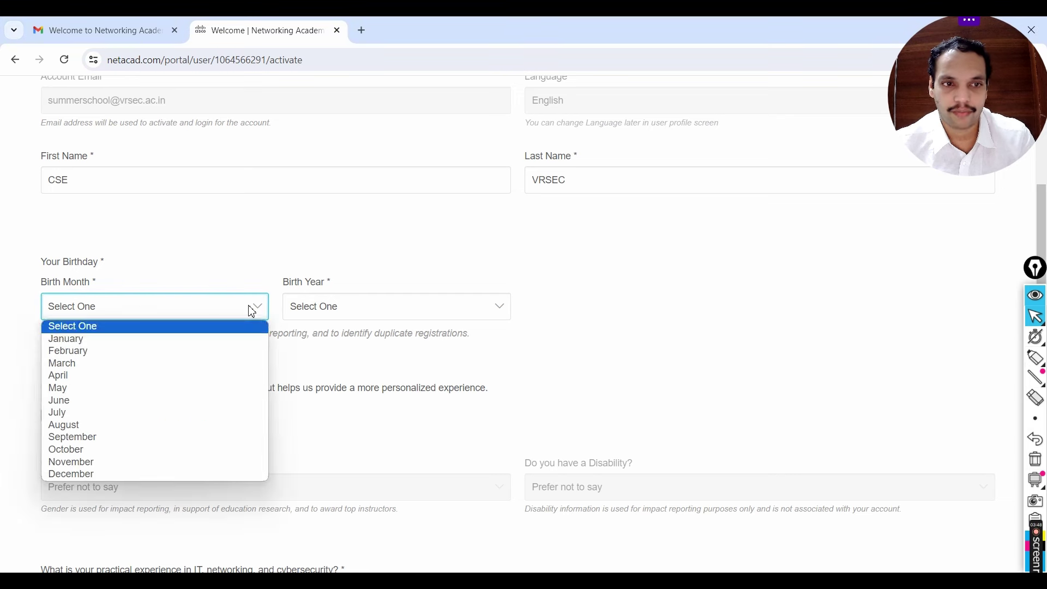
click(106, 352)
click(320, 306)
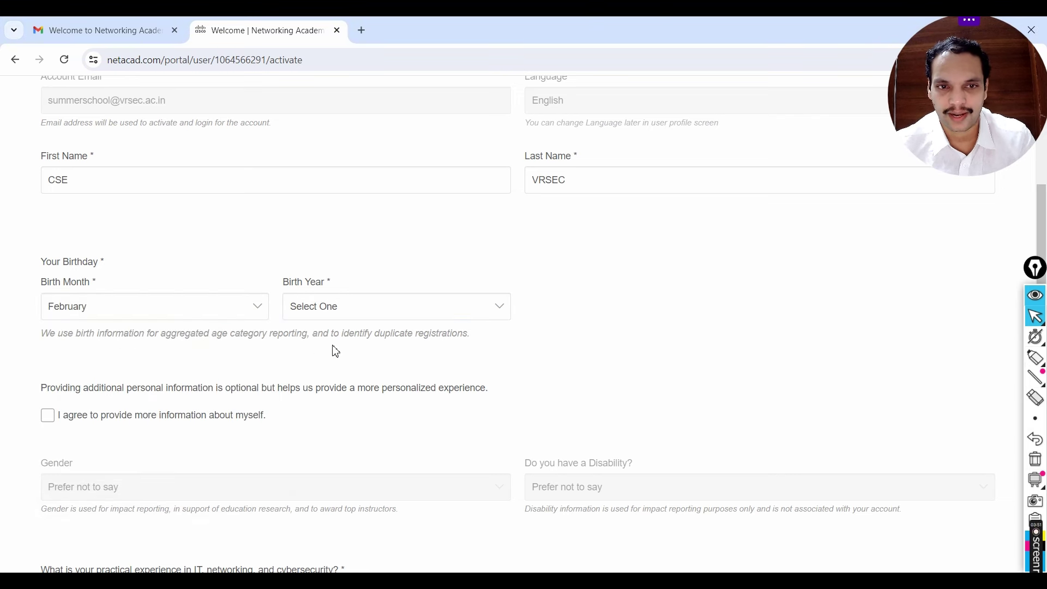
click(341, 314)
scroll(351, 420, down, 10)
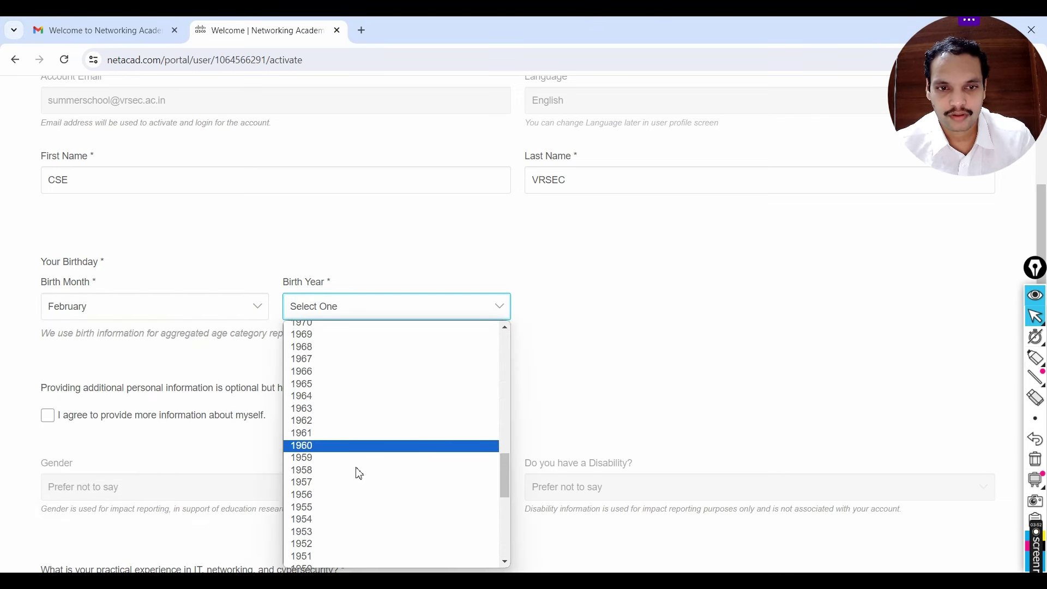
scroll(354, 390, up, 6)
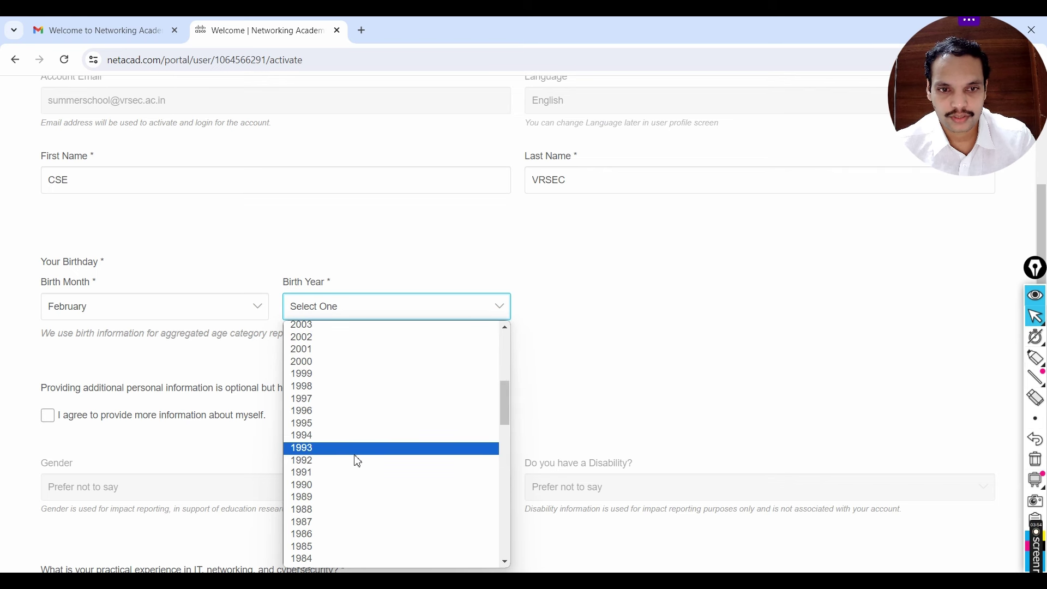
click(333, 557)
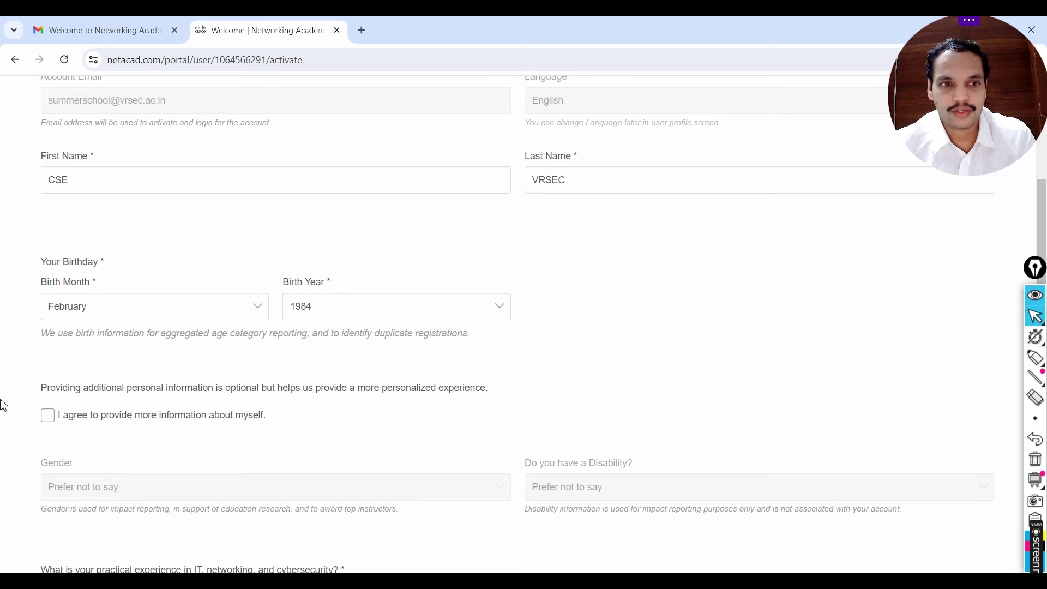
Step: Agree to provide more information, choosing gender Male, disability No and IT experience None
scroll(540, 355, down, 1)
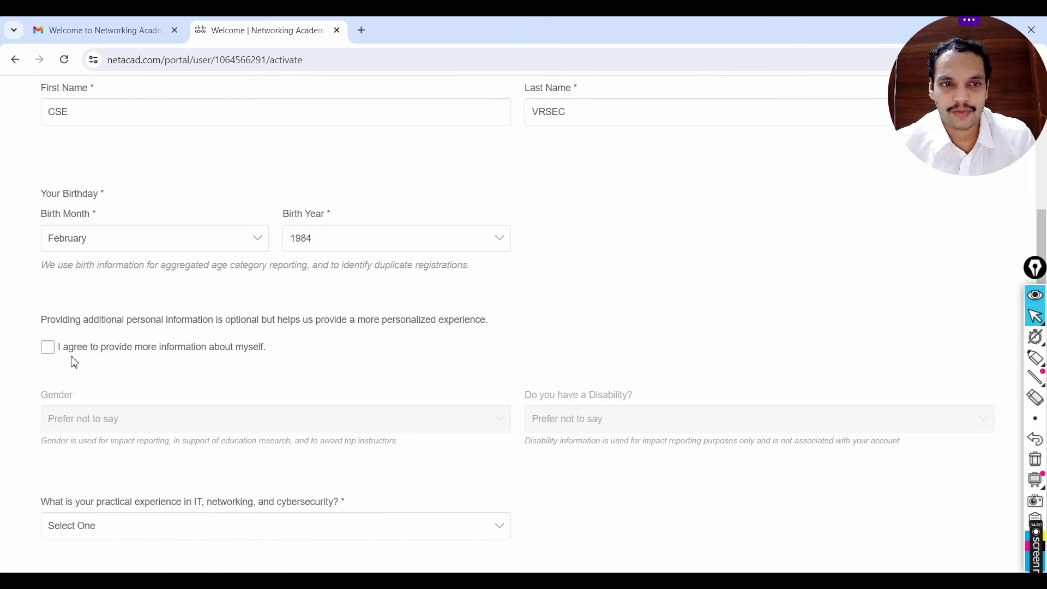
click(48, 347)
scroll(556, 346, down, 1)
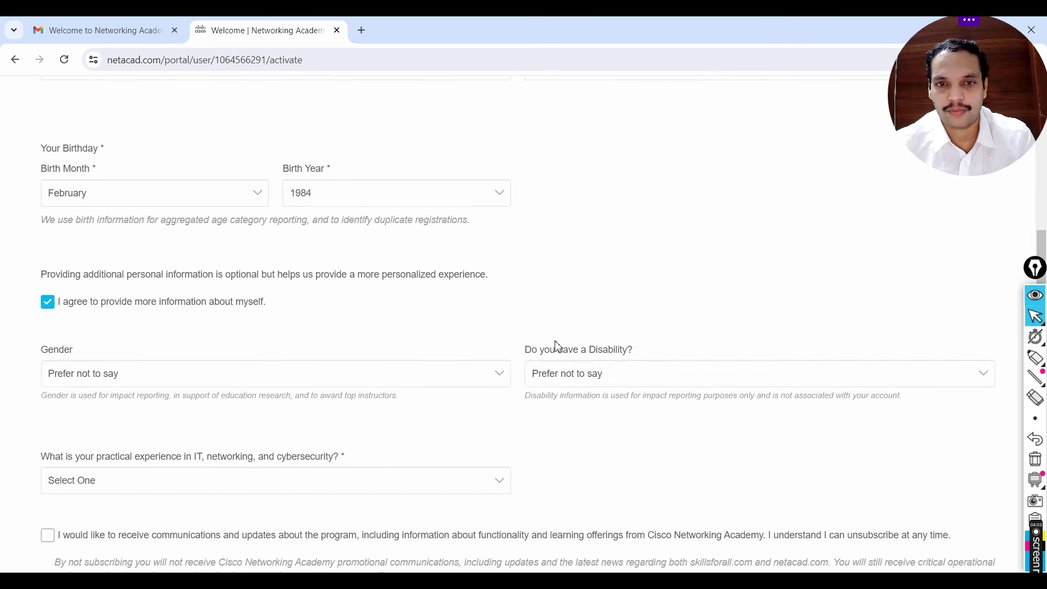
click(263, 360)
click(116, 395)
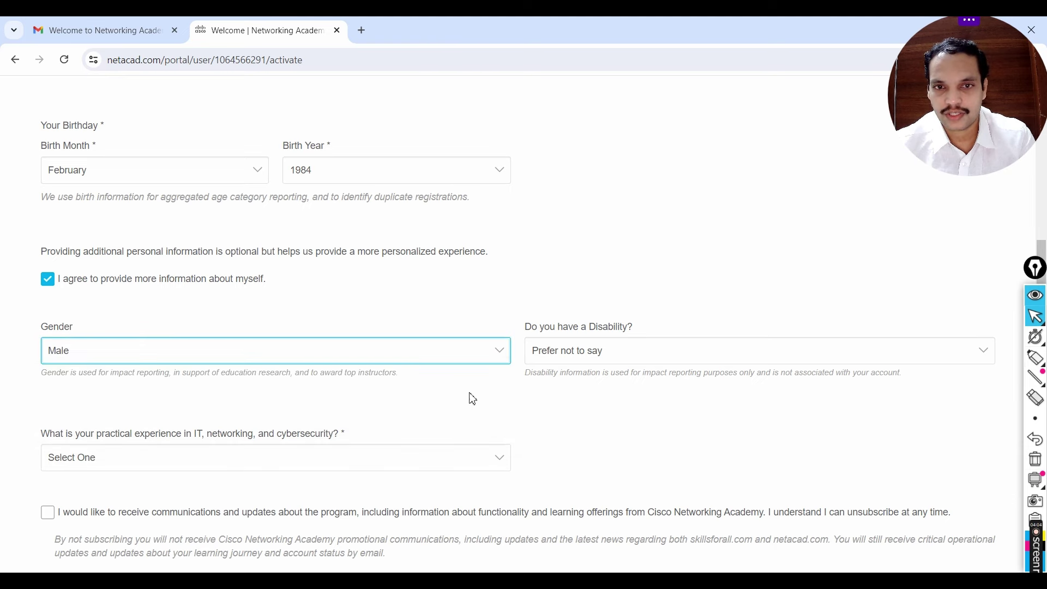
click(567, 357)
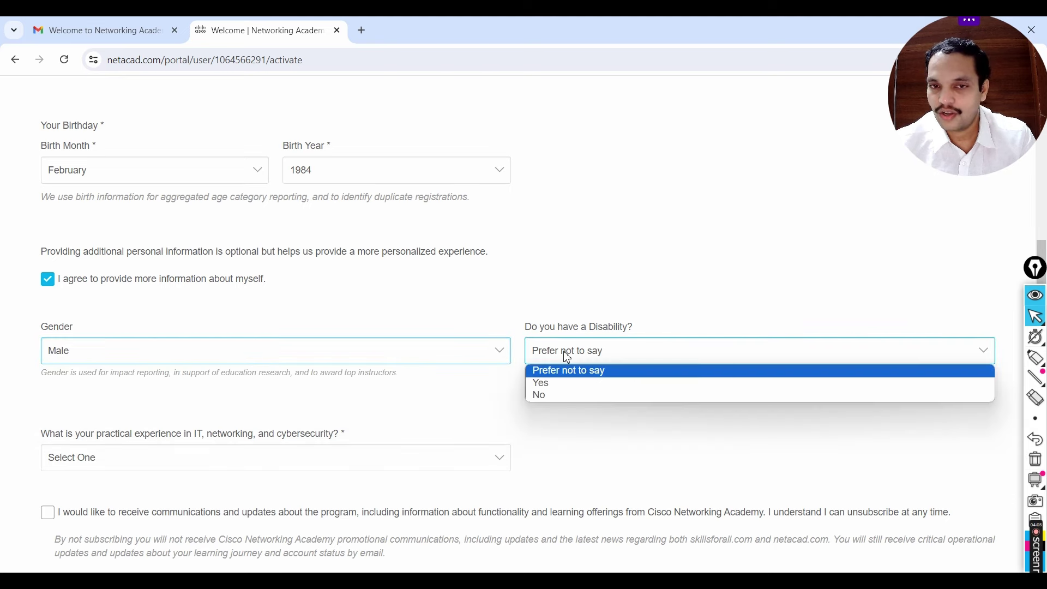
click(565, 395)
scroll(163, 349, down, 2)
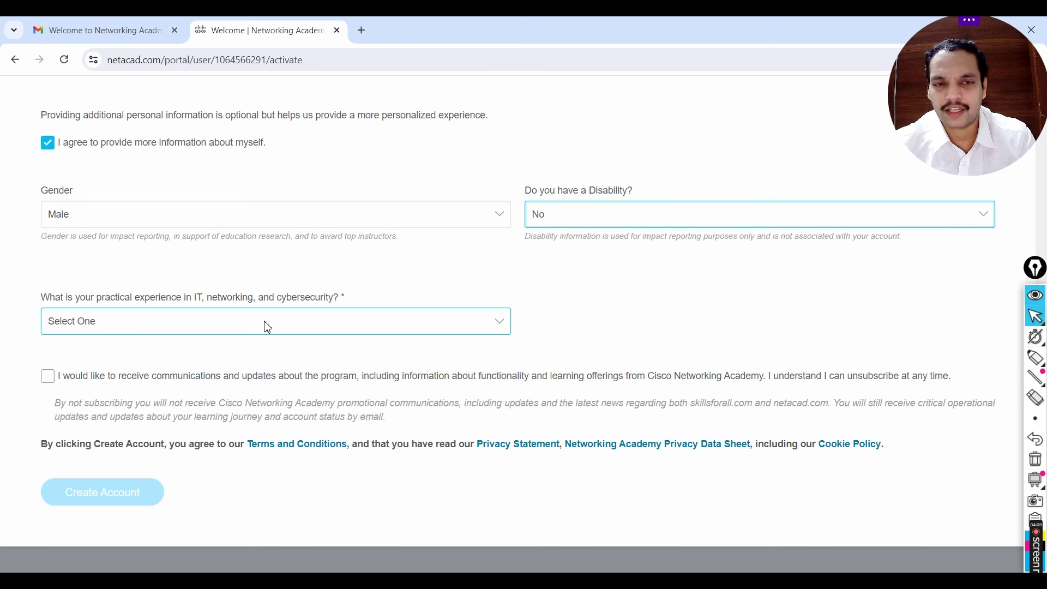
click(264, 322)
click(188, 355)
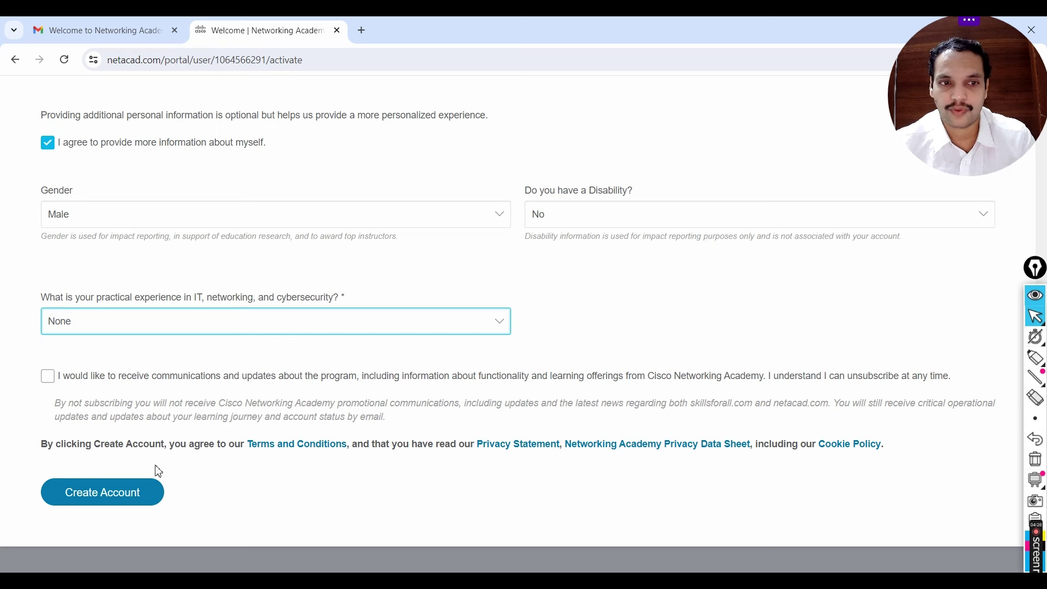
Step: Create the account, landing on I'm Learning with the Introduction to Cybersecurity launch prompt
click(116, 500)
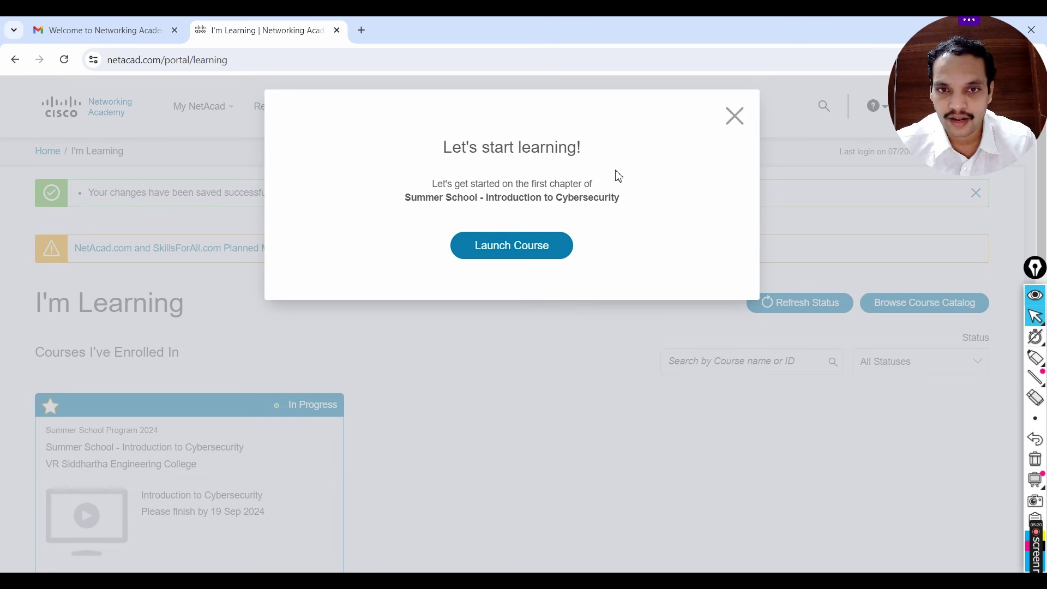
Step: Launch Introduction to Cybersecurity, skip its tour, and return to the dashboard via the logo
click(498, 253)
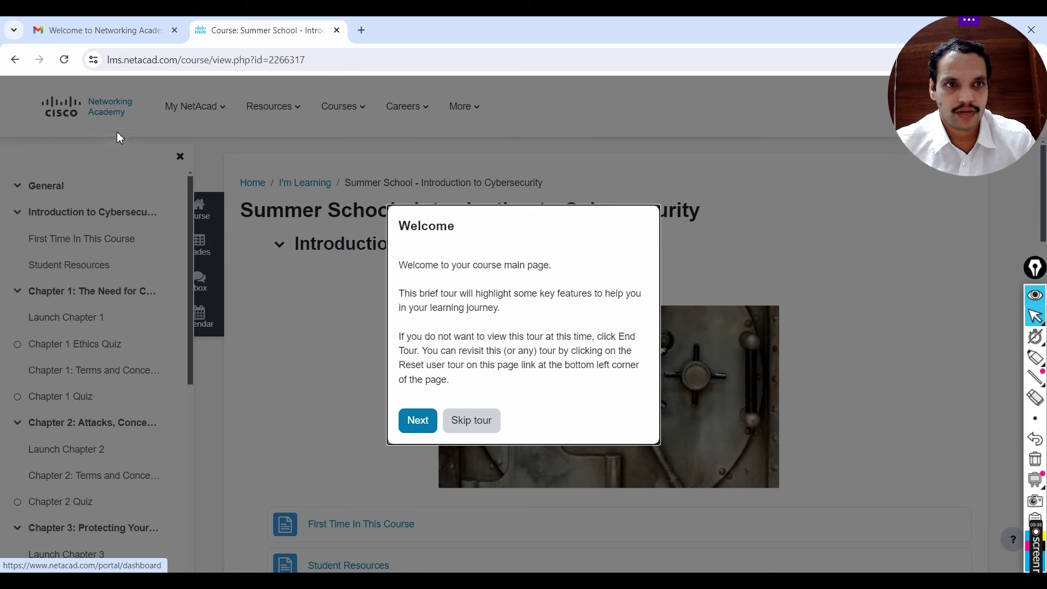
click(448, 431)
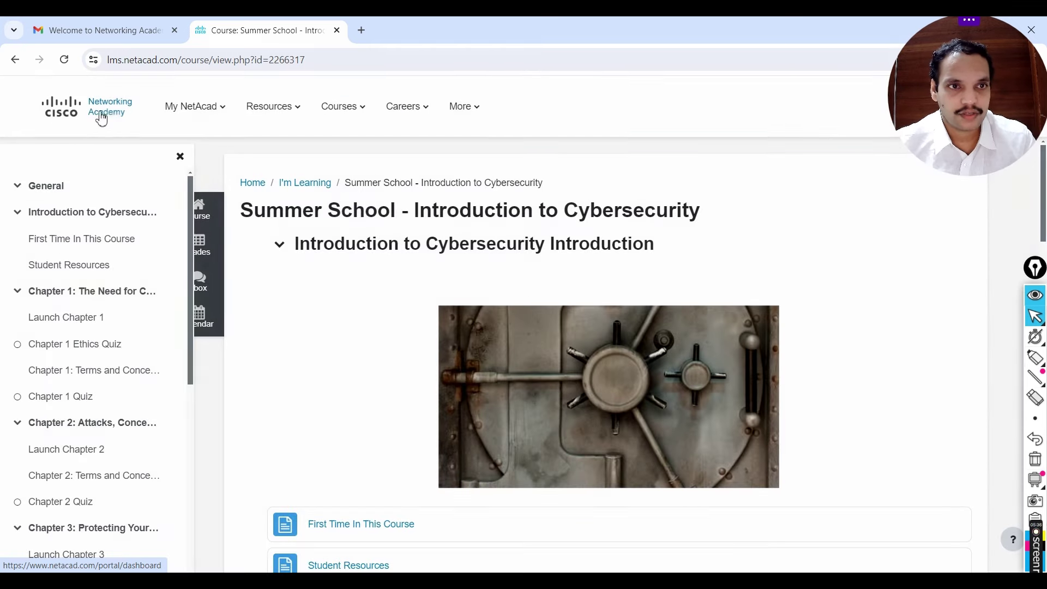
click(106, 113)
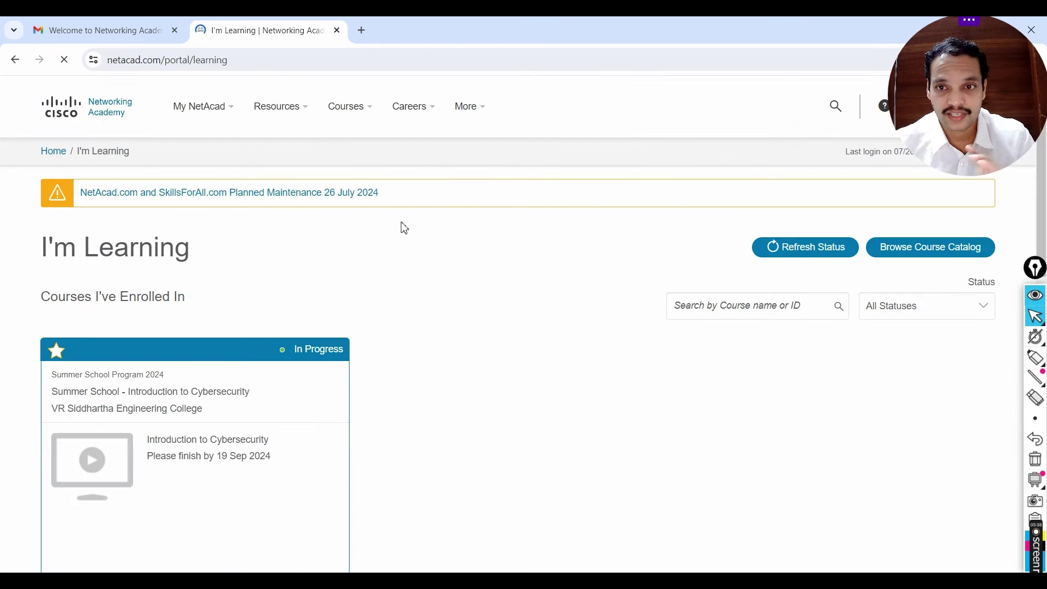
Step: Highlight the college name on the Introduction to Cybersecurity course card
drag(894, 172, 831, 545)
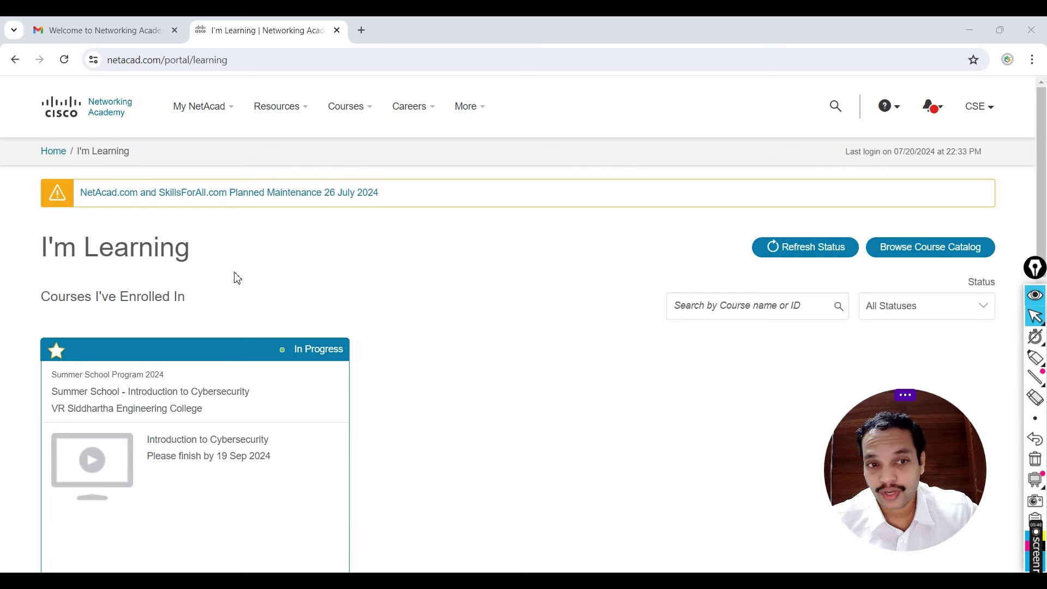
scroll(144, 319, down, 1)
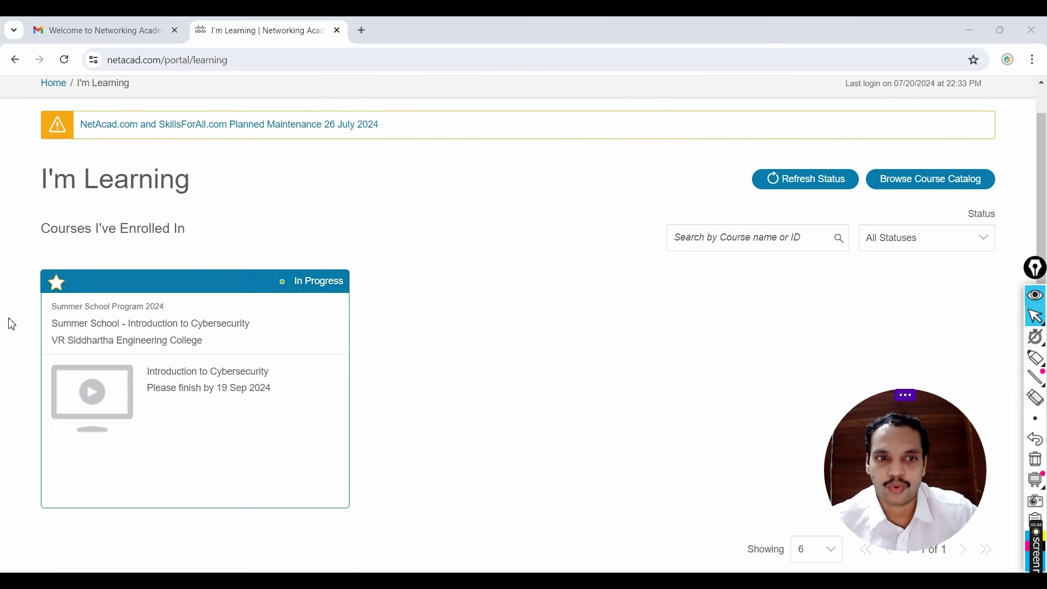
mouse_move(126, 338)
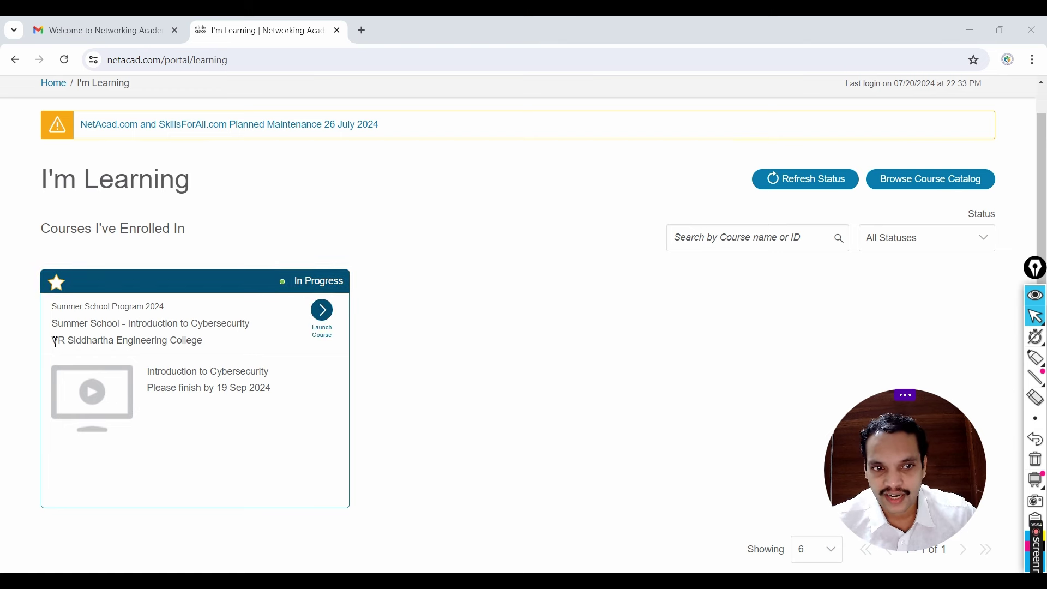
drag(52, 340, 208, 346)
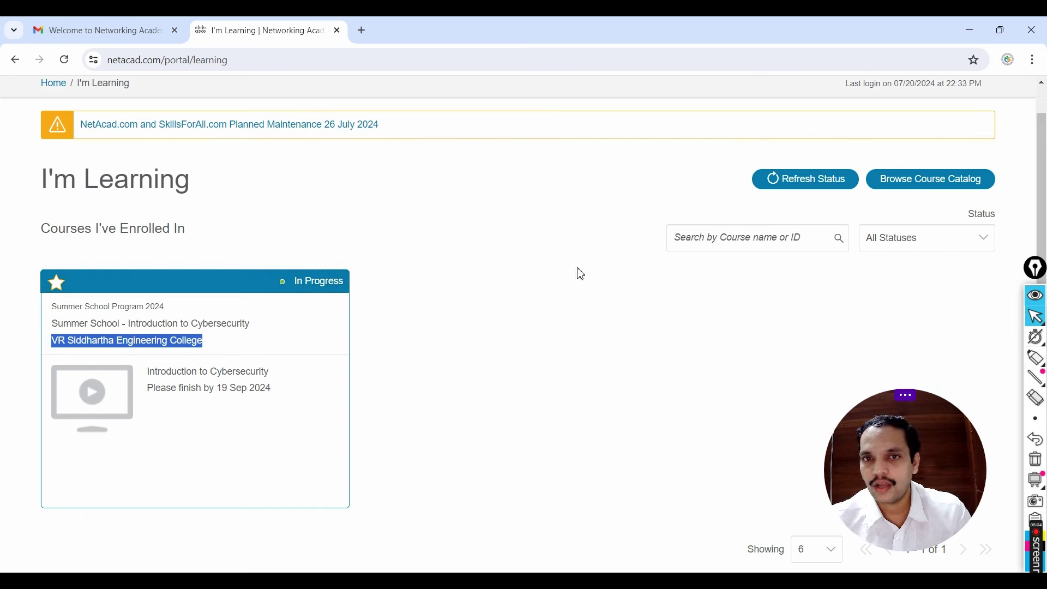
scroll(567, 275, up, 2)
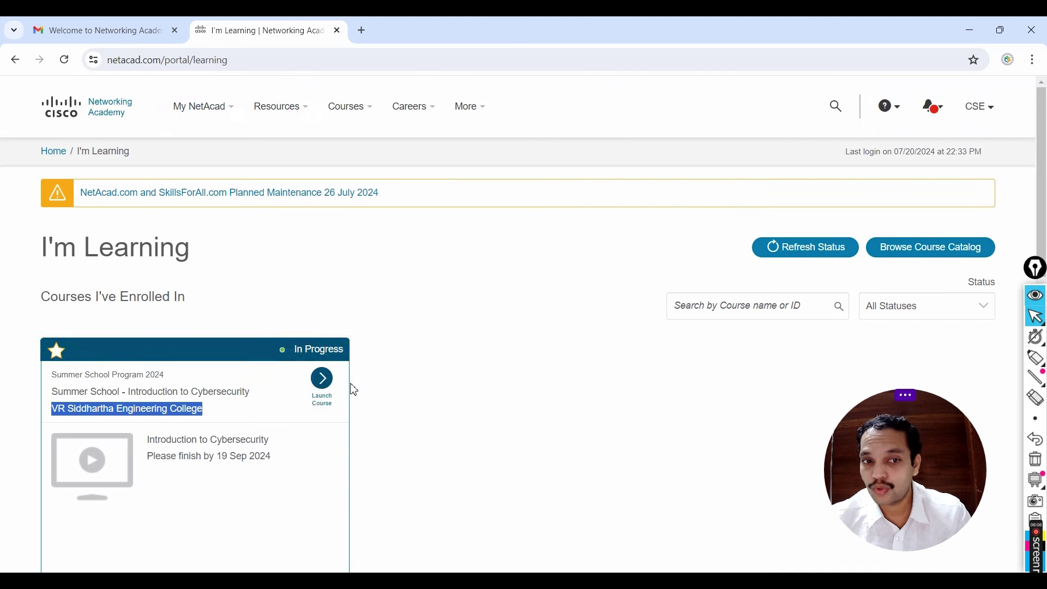
Step: Open the CSE account menu showing profile, certificates, badges and Log Out
click(987, 108)
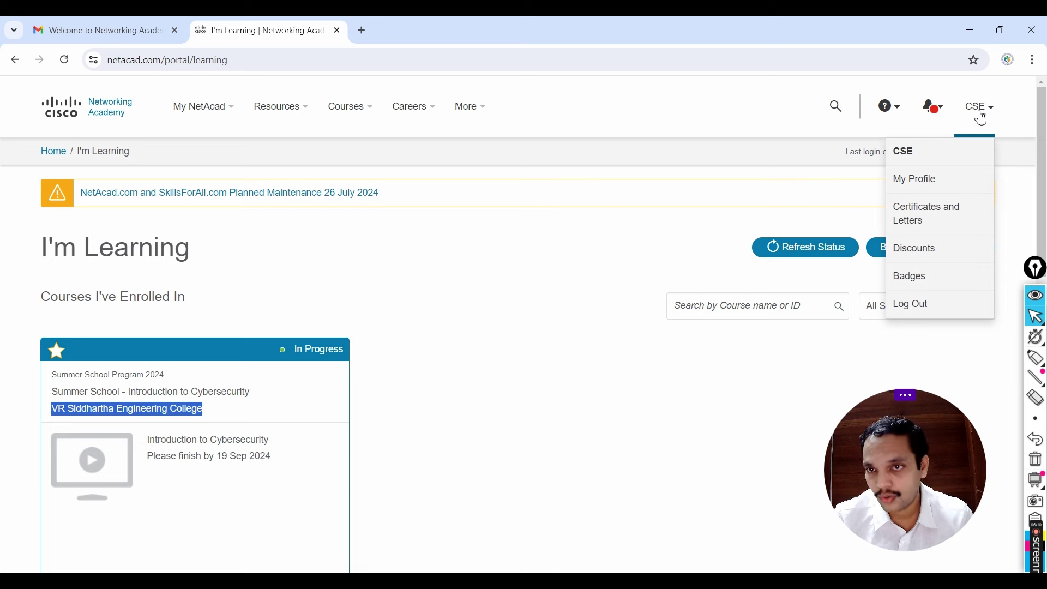
mouse_move(963, 141)
mouse_move(988, 105)
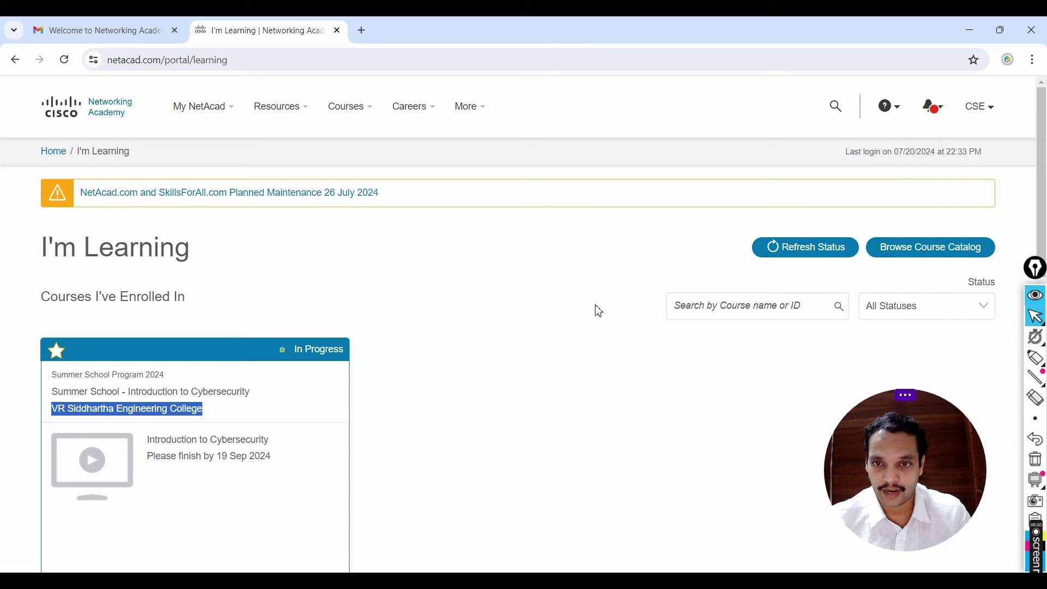
mouse_move(204, 134)
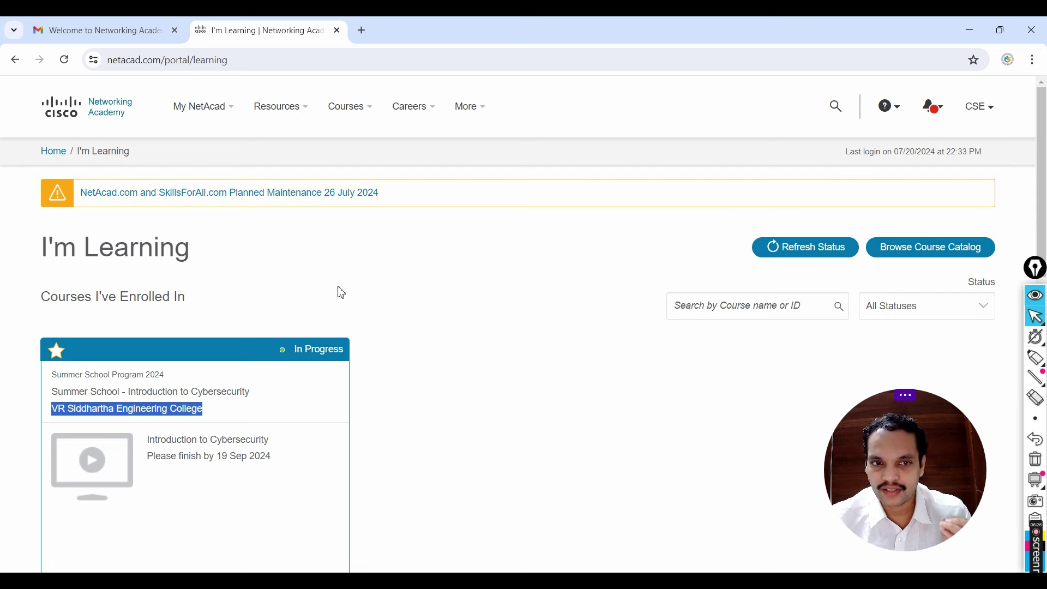
scroll(366, 337, down, 1)
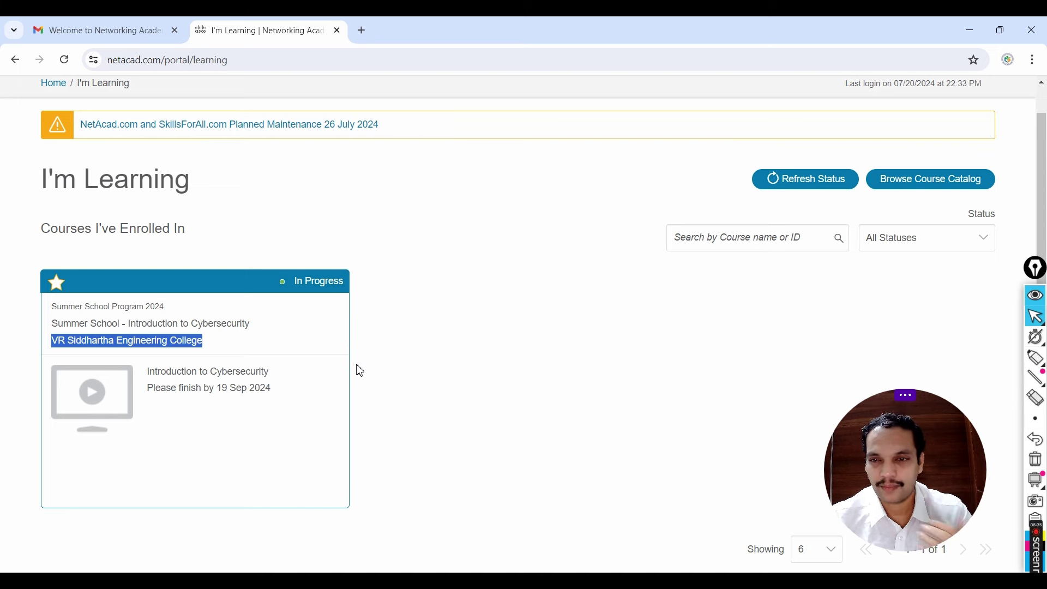
mouse_move(329, 358)
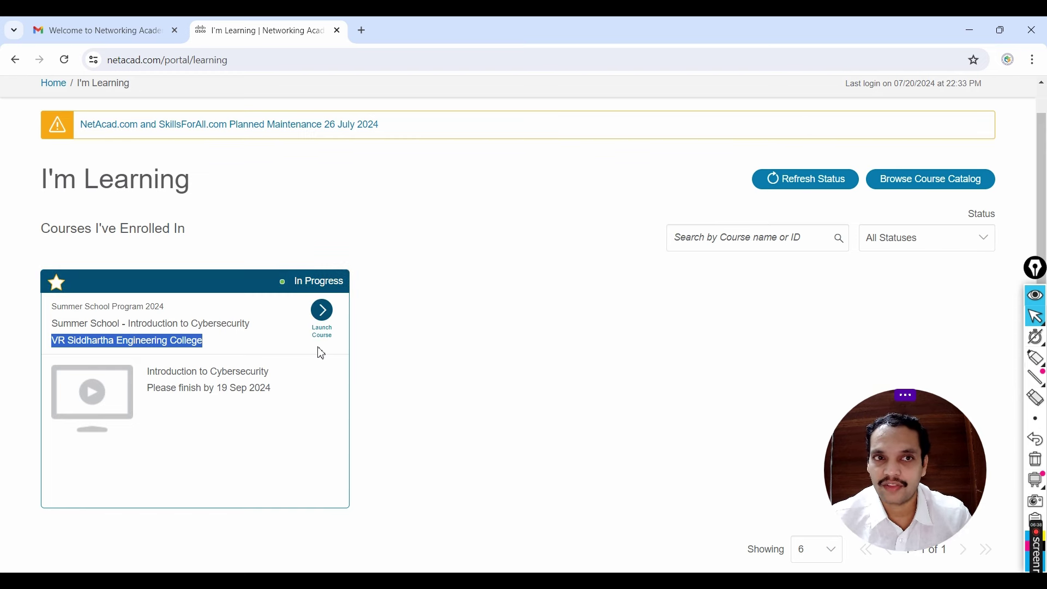
scroll(545, 333, up, 1)
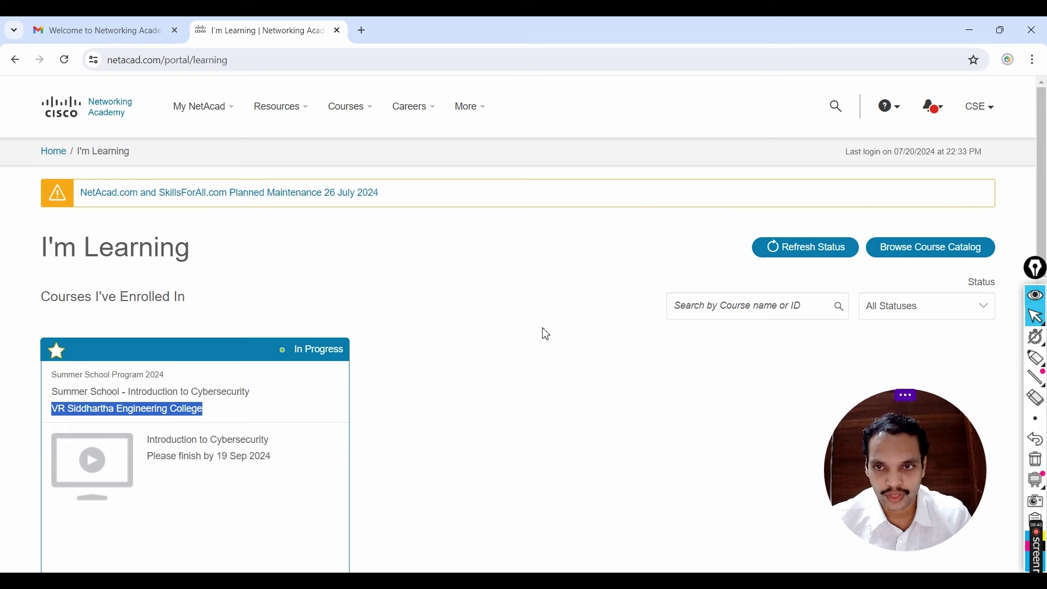
click(994, 107)
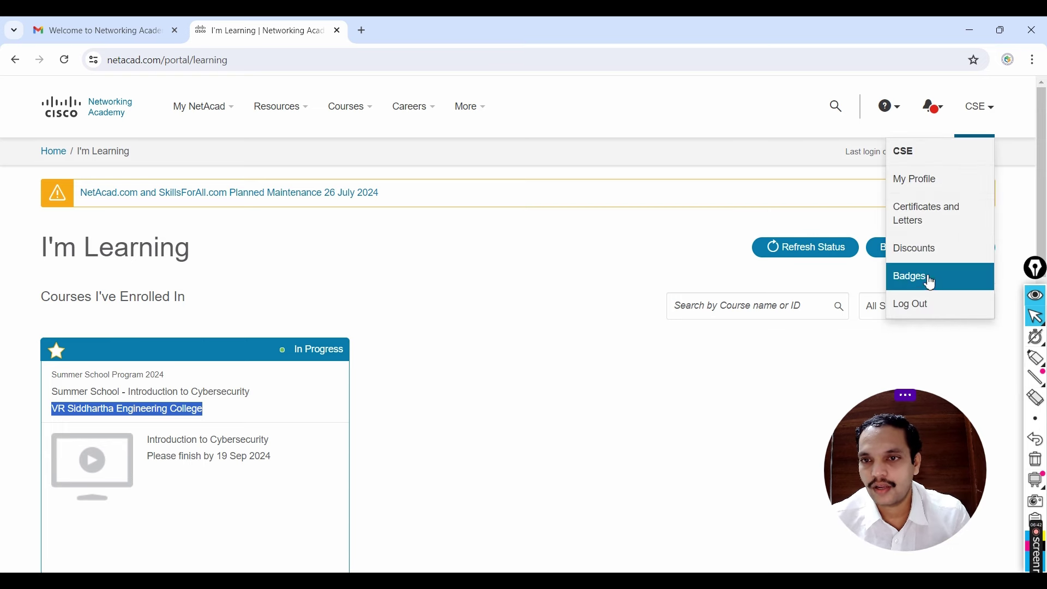
Step: Log out, close the leftover tabs, and sign back in via Log In > Login
click(915, 303)
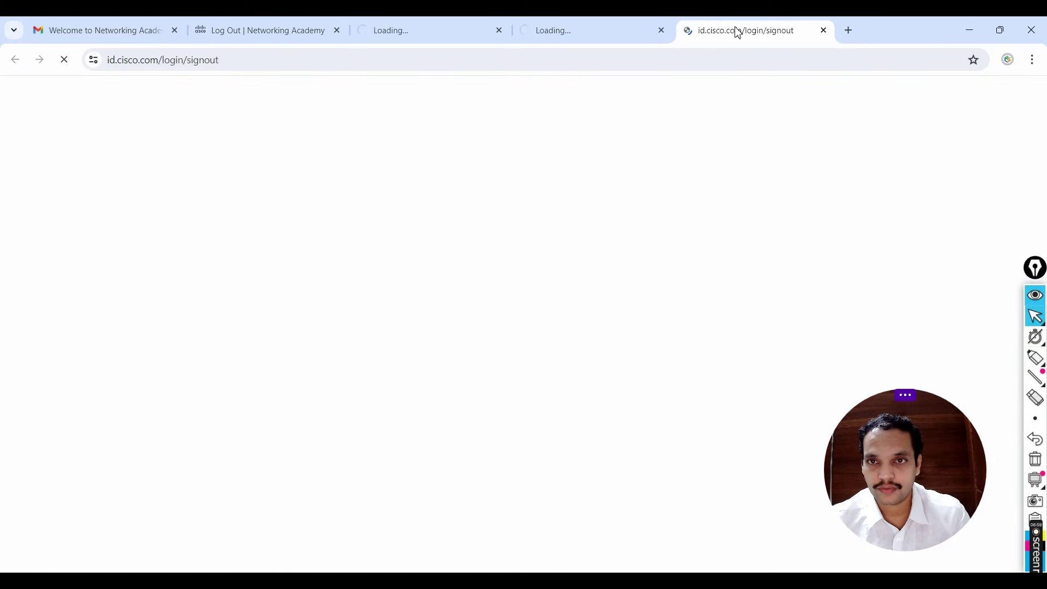
click(662, 30)
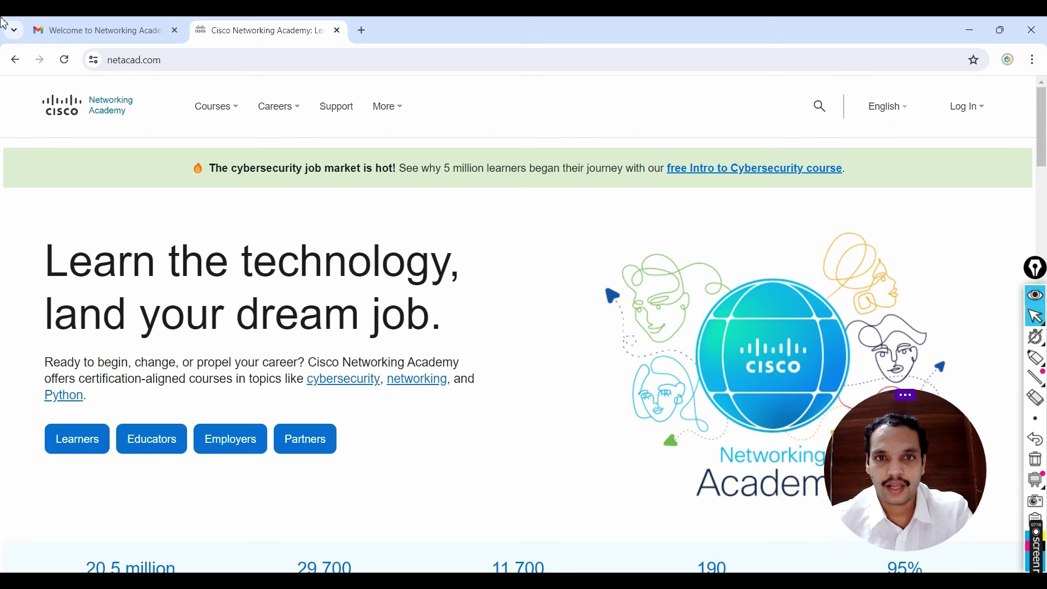
click(967, 107)
click(951, 159)
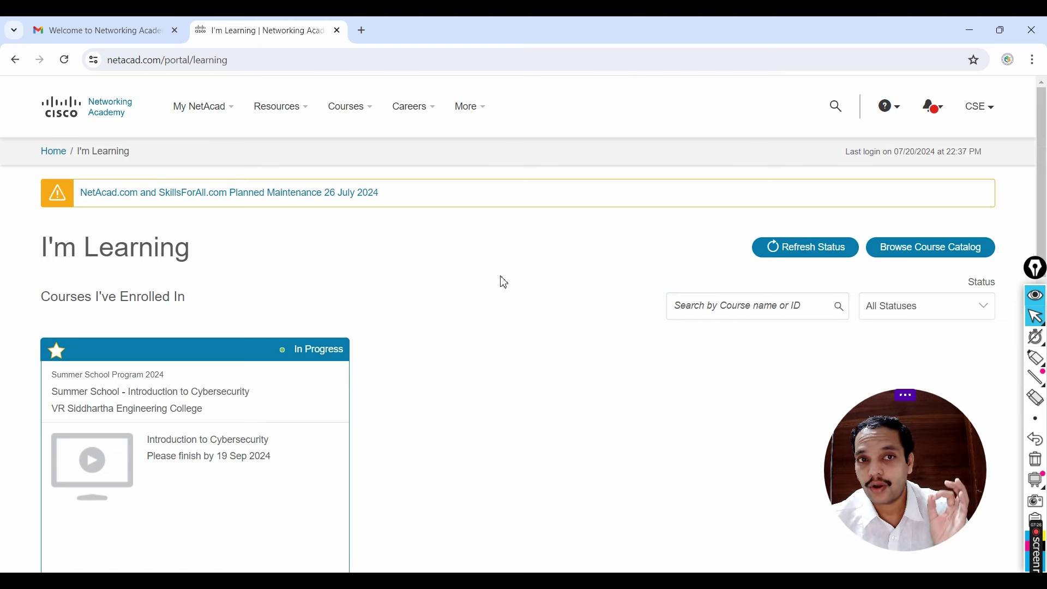
Step: Load netacad.com in a new tab and scroll to the enrolled cybersecurity course card
click(362, 31)
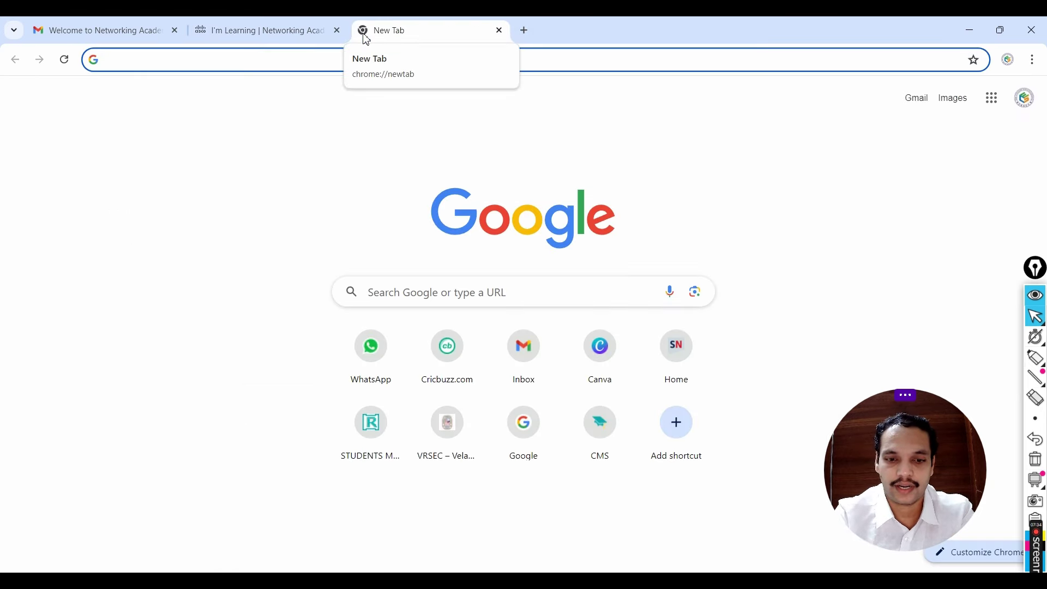
text(netacad.com)
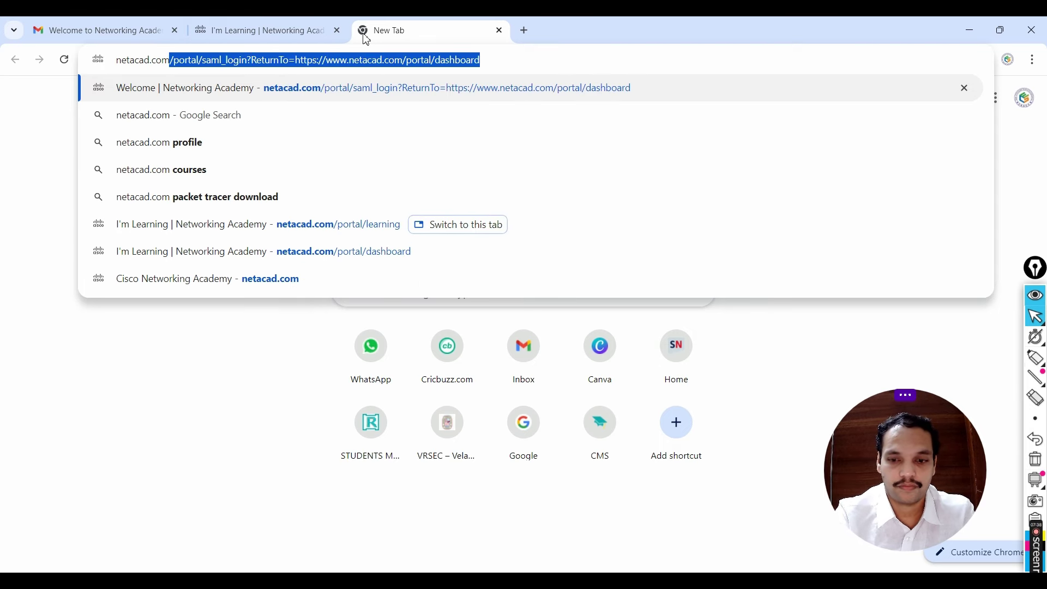
key(Return)
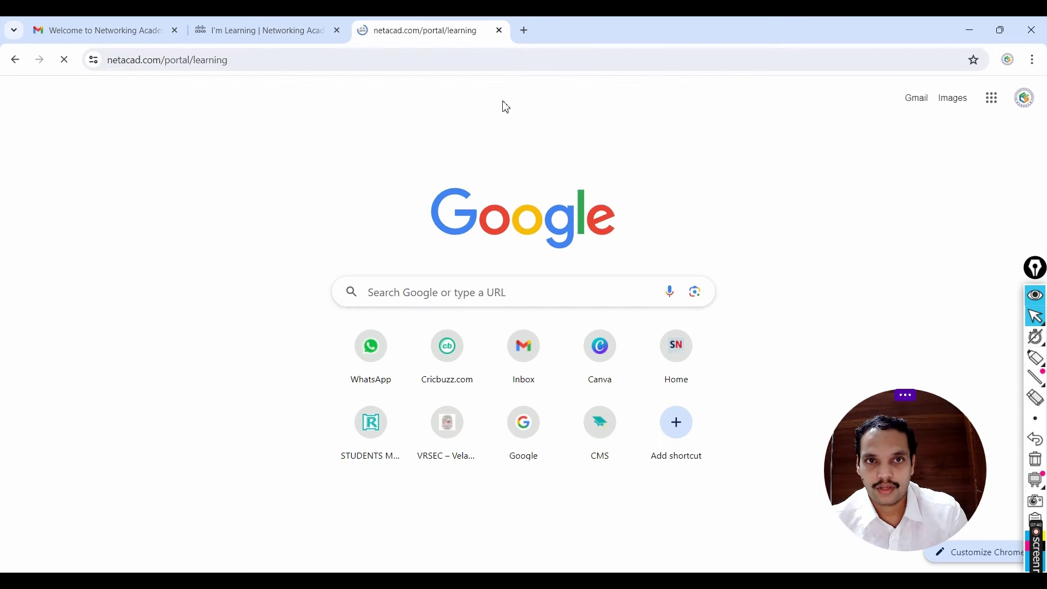
click(973, 135)
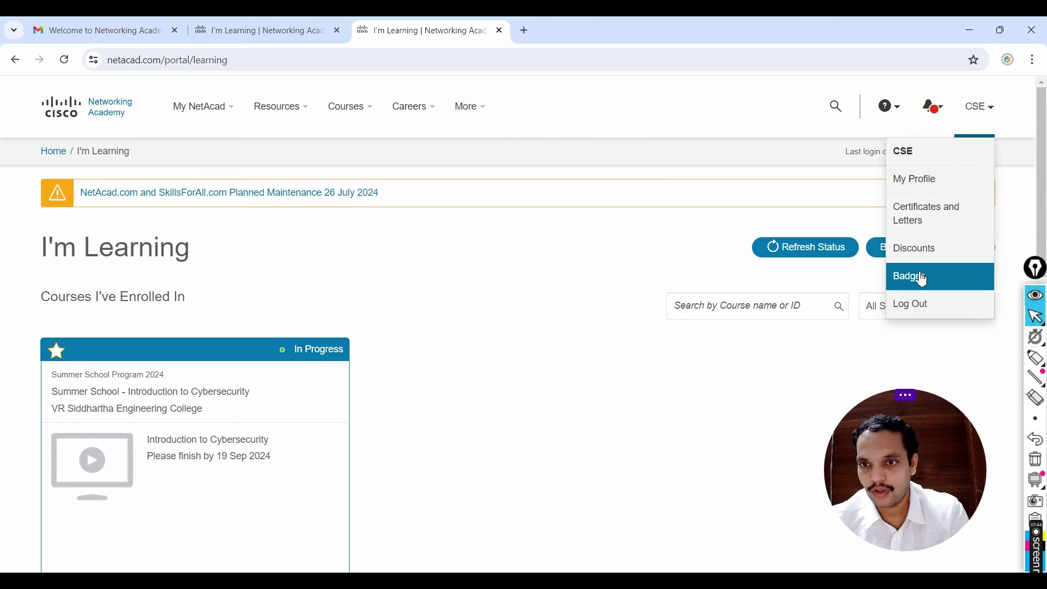
scroll(253, 307, down, 1)
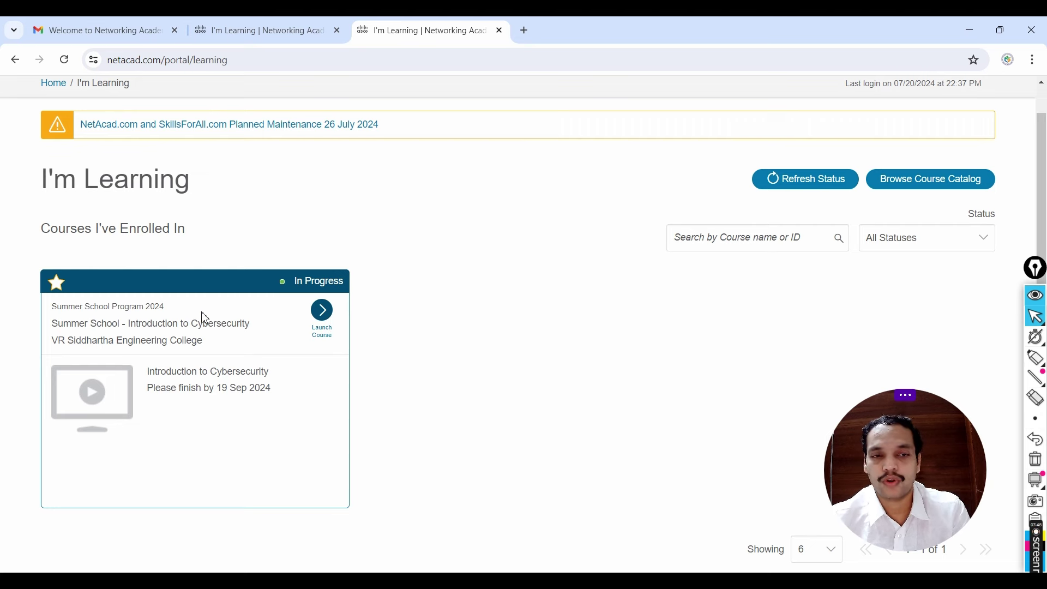
Step: Launch the Introduction to Cybersecurity course, scroll its sidebar, and raise screen brightness to maximum
click(323, 312)
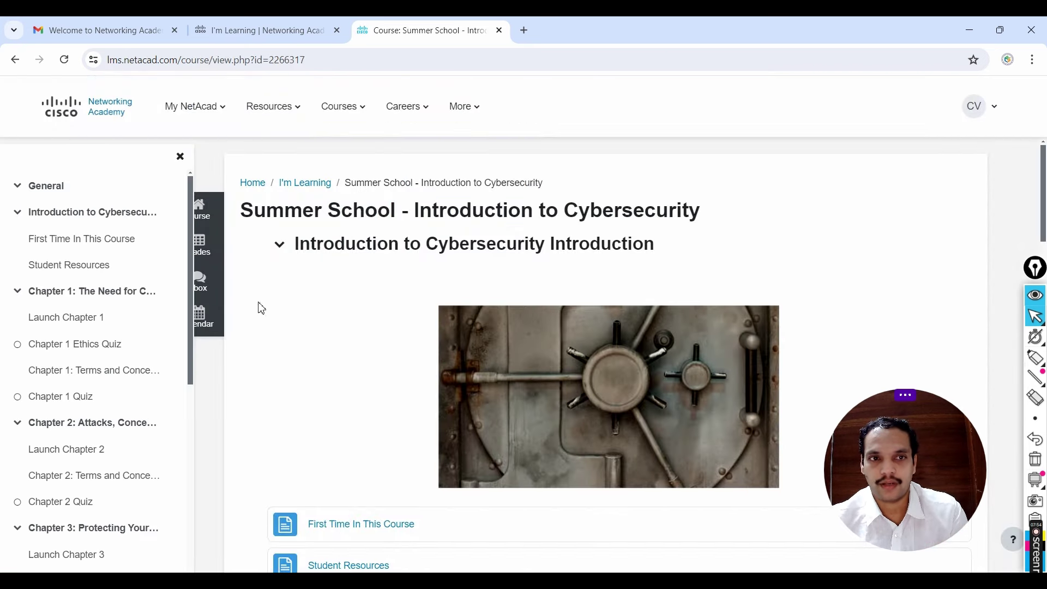
scroll(89, 207, down, 3)
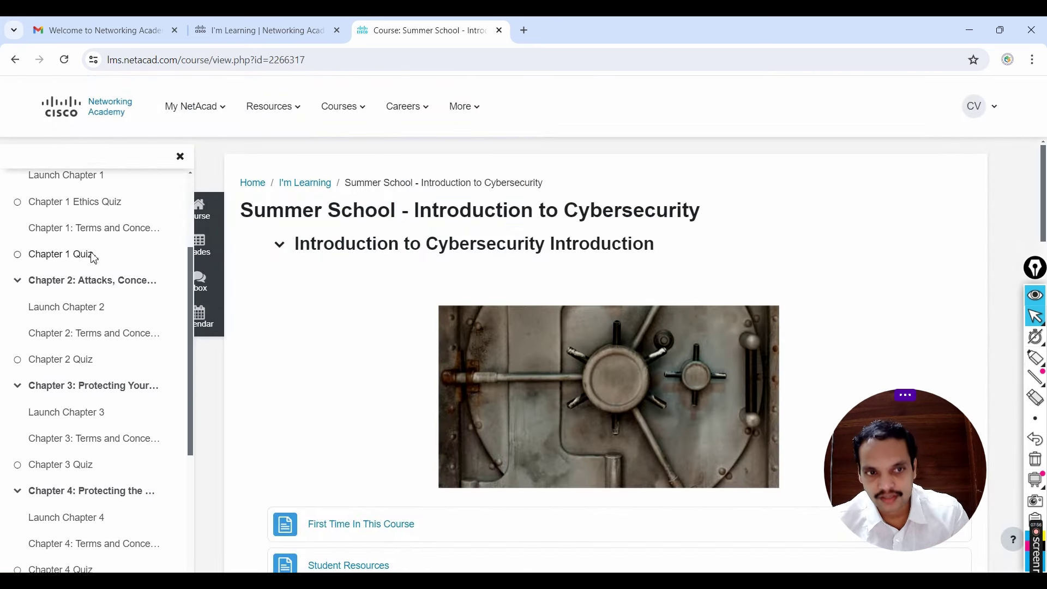
scroll(90, 258, down, 1)
scroll(90, 272, down, 1)
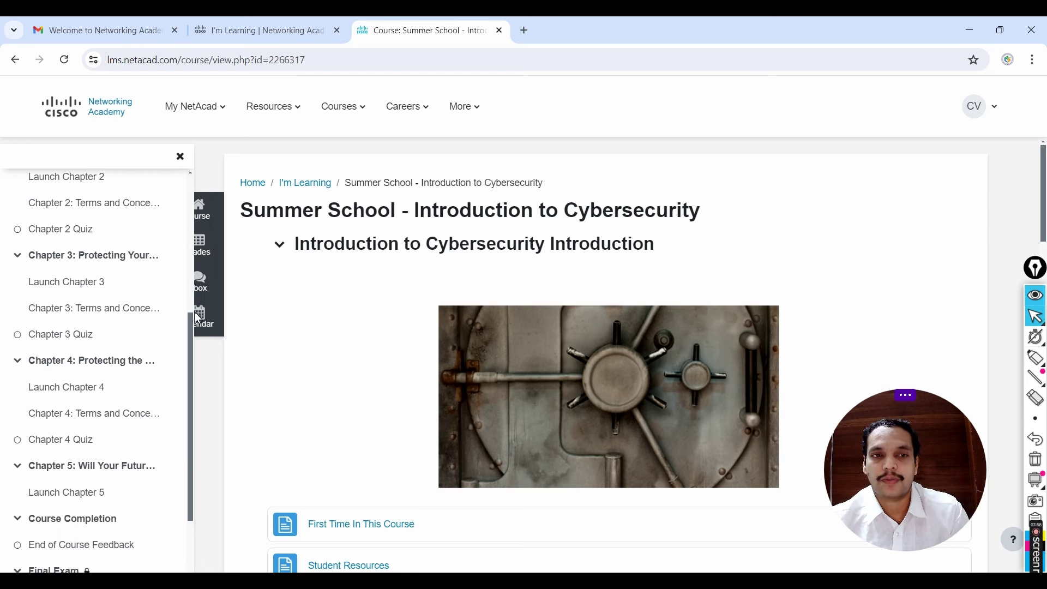
scroll(103, 345, down, 2)
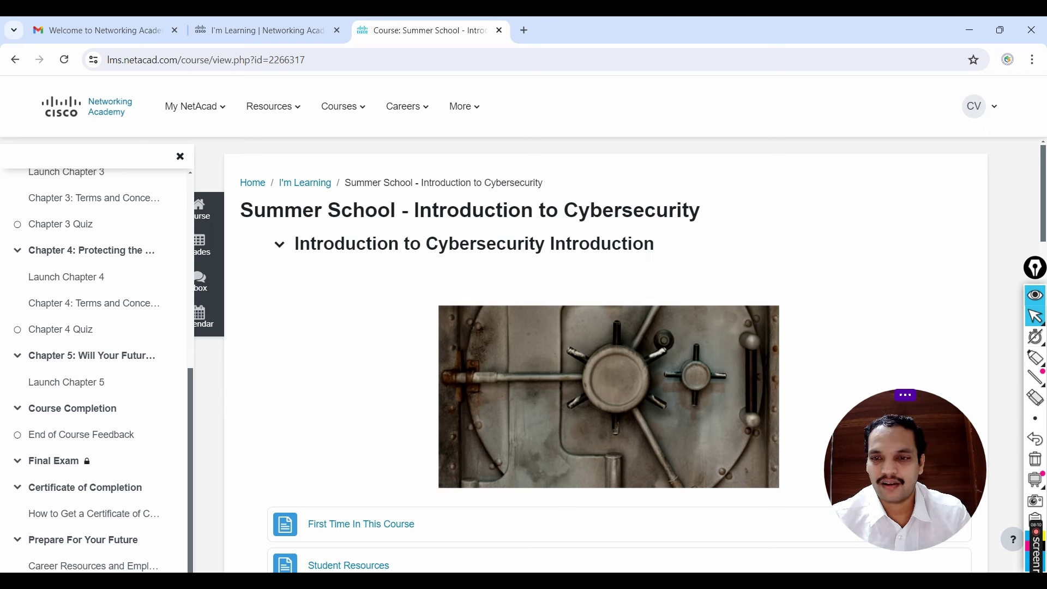
key(super+a)
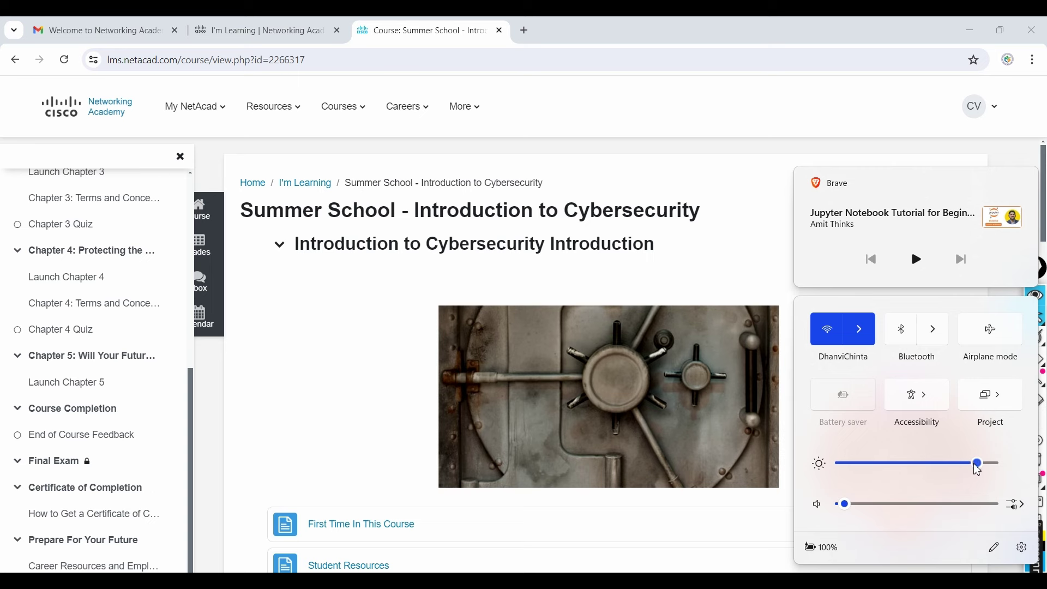
drag(976, 469, 997, 463)
click(757, 194)
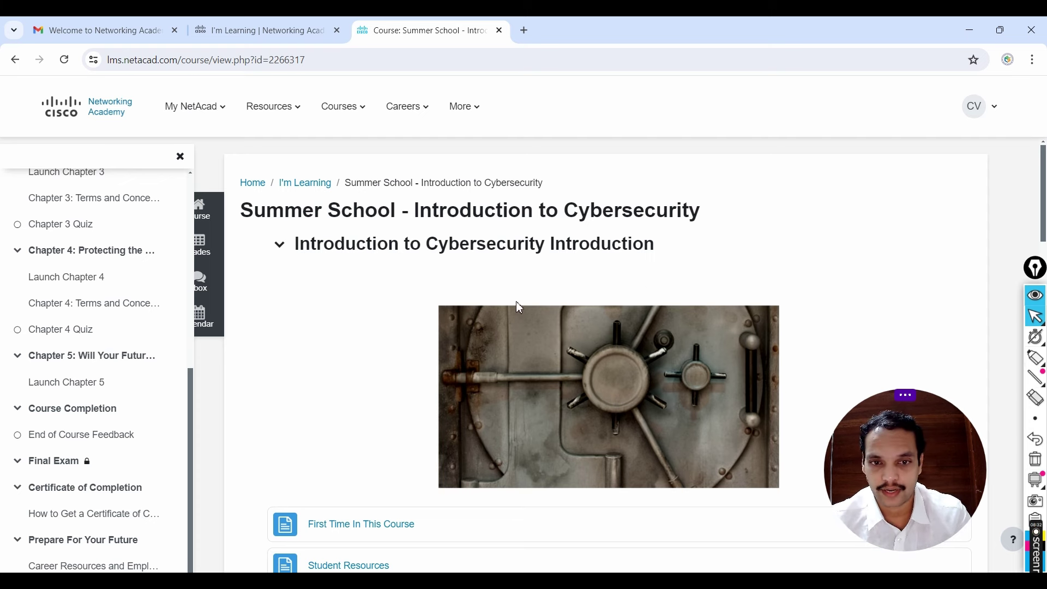
Step: Scroll the course page to Chapter 1's launch, ethics quiz, terms practice and quiz
scroll(571, 280, down, 3)
scroll(576, 281, down, 4)
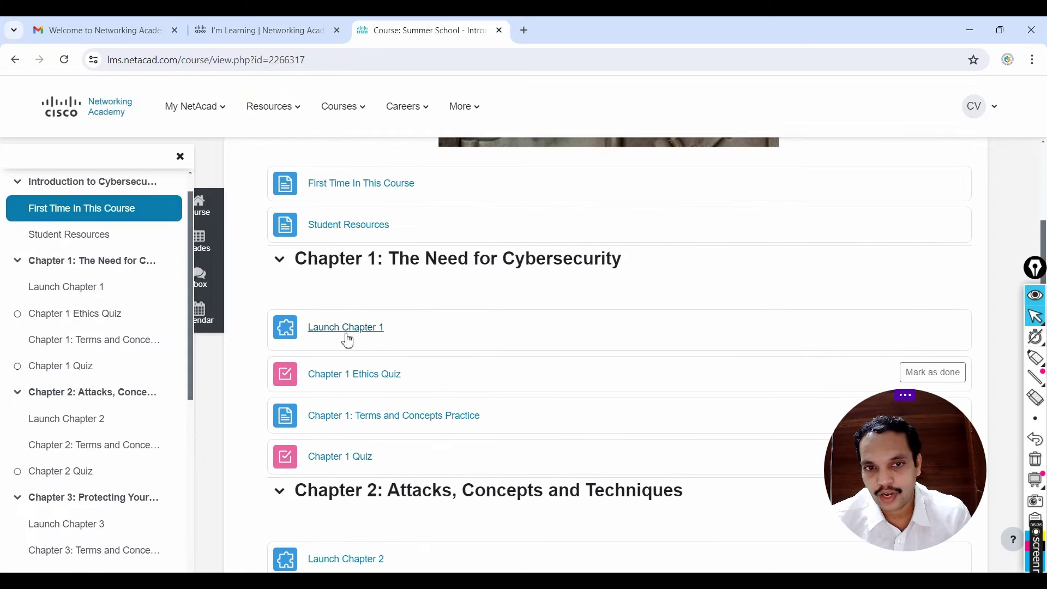
scroll(464, 332, down, 1)
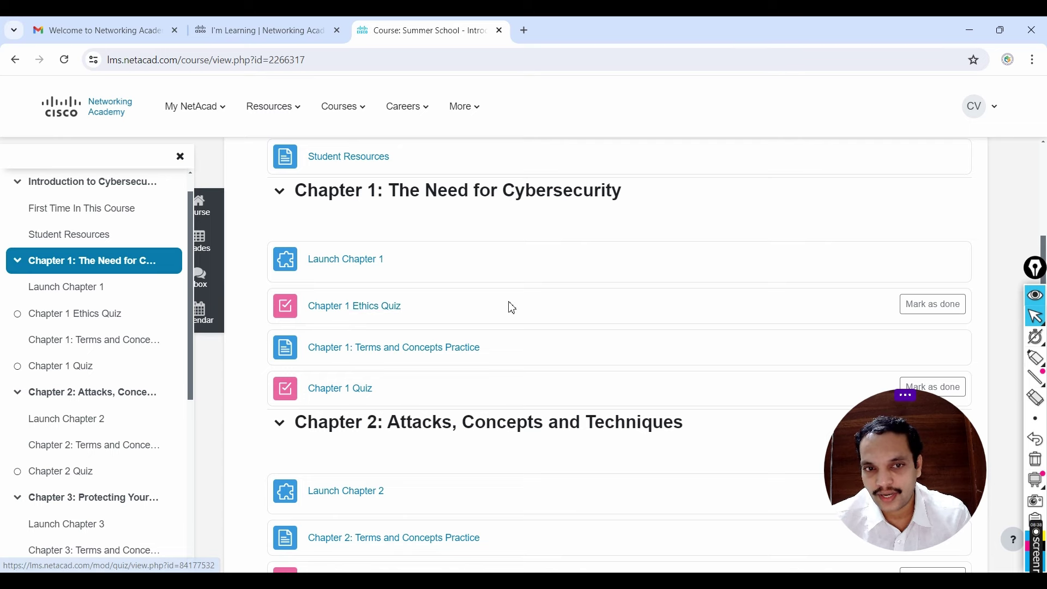
scroll(362, 271, down, 2)
scroll(431, 328, down, 1)
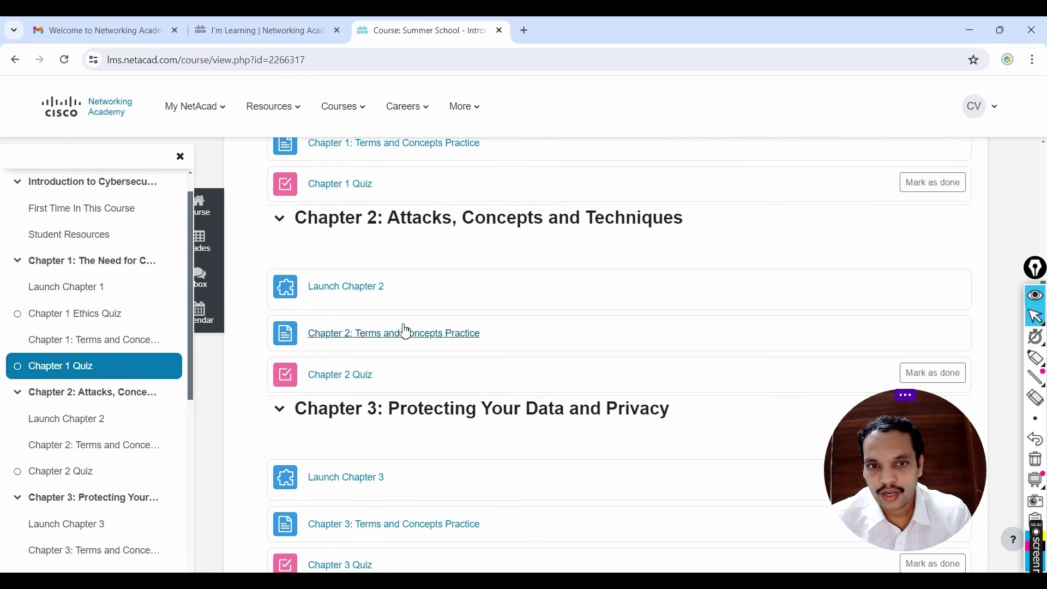
scroll(525, 300, up, 2)
scroll(464, 314, up, 2)
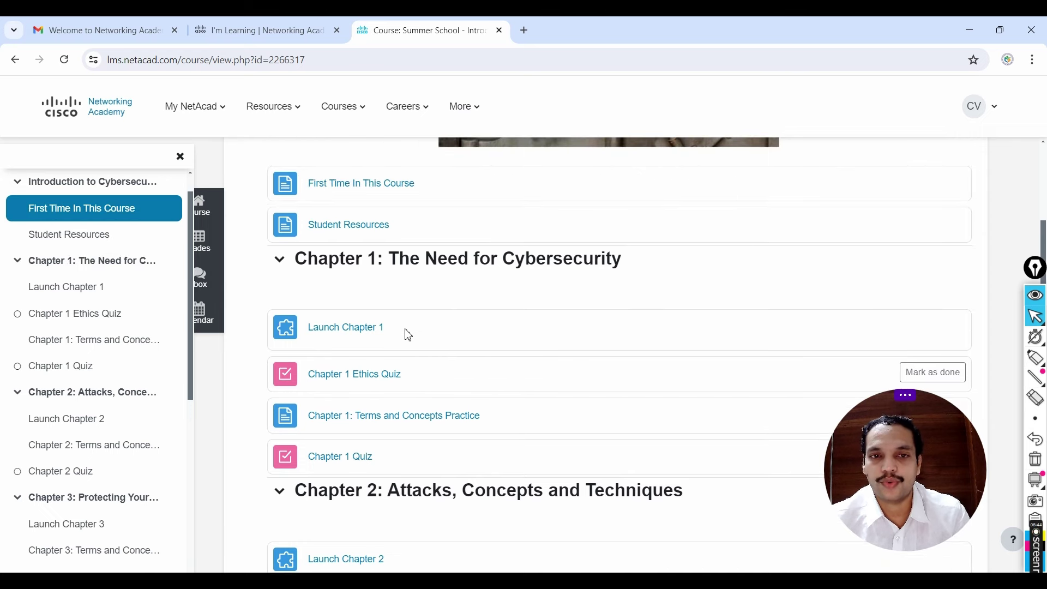
Step: Launch Chapter 1's content and advance to the What is Cybersecurity? page
click(371, 329)
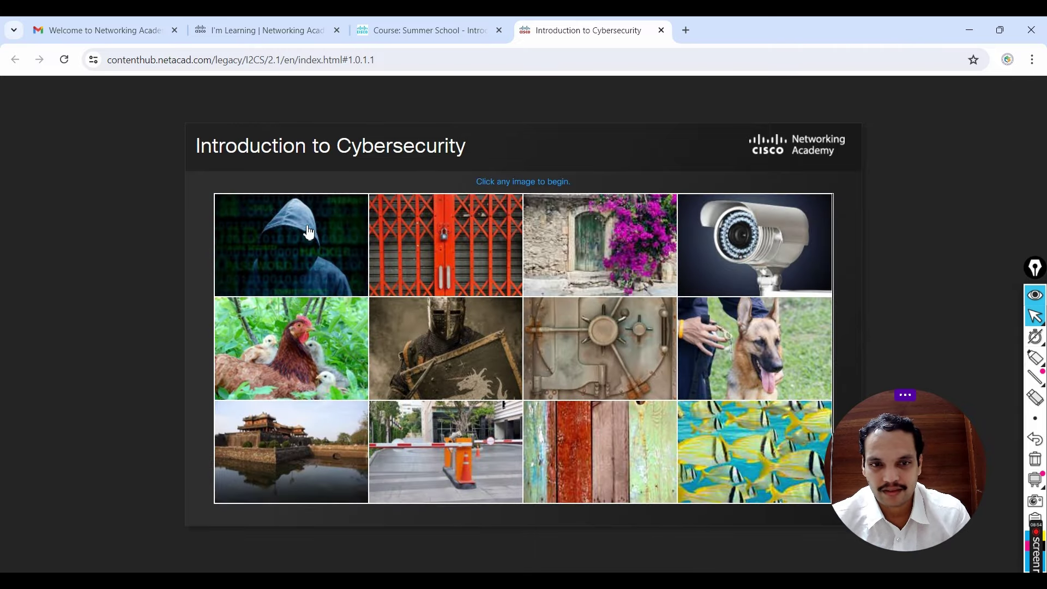
click(310, 236)
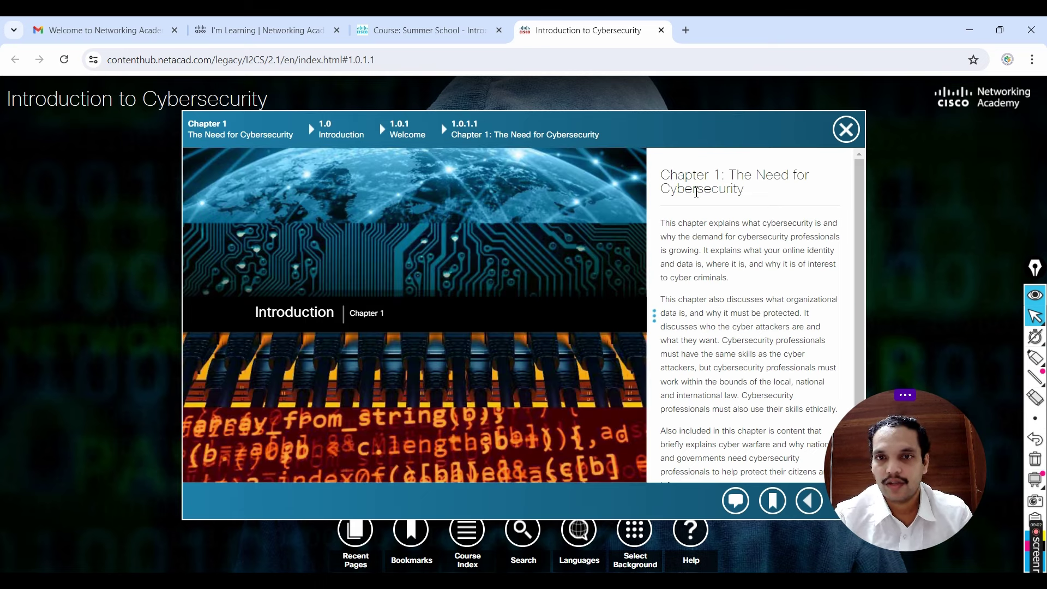
drag(892, 438, 937, 350)
click(842, 508)
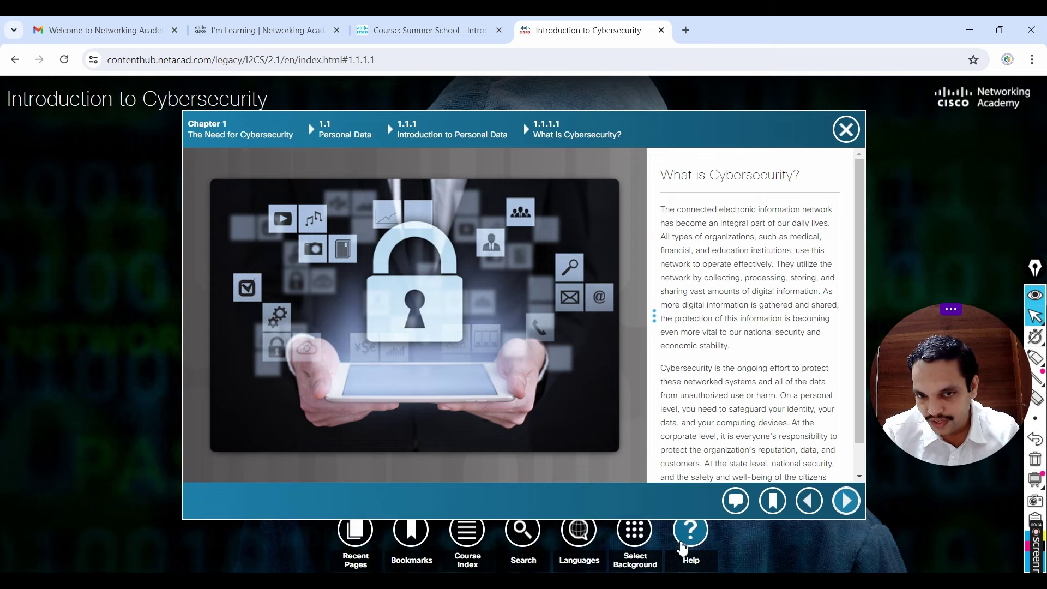
Step: Jump through the course index to the Security Breach Example 1 page
click(466, 531)
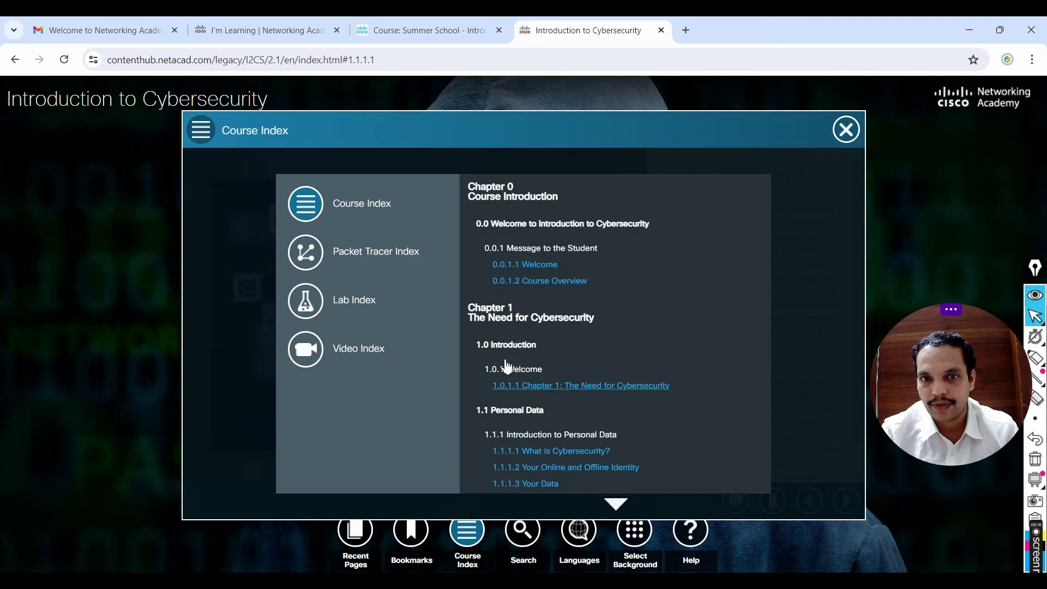
scroll(526, 280, down, 8)
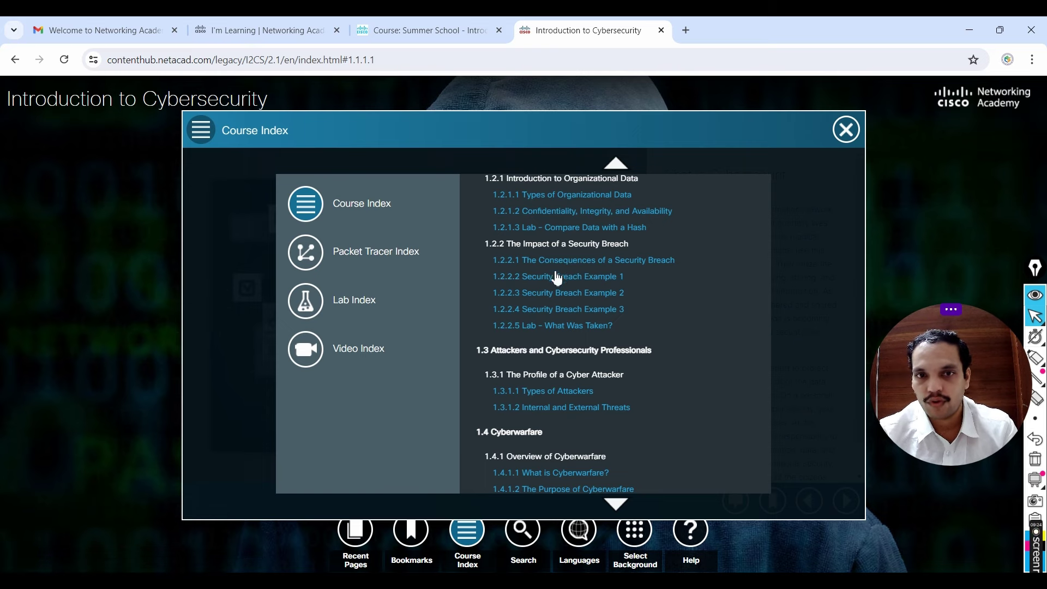
click(574, 283)
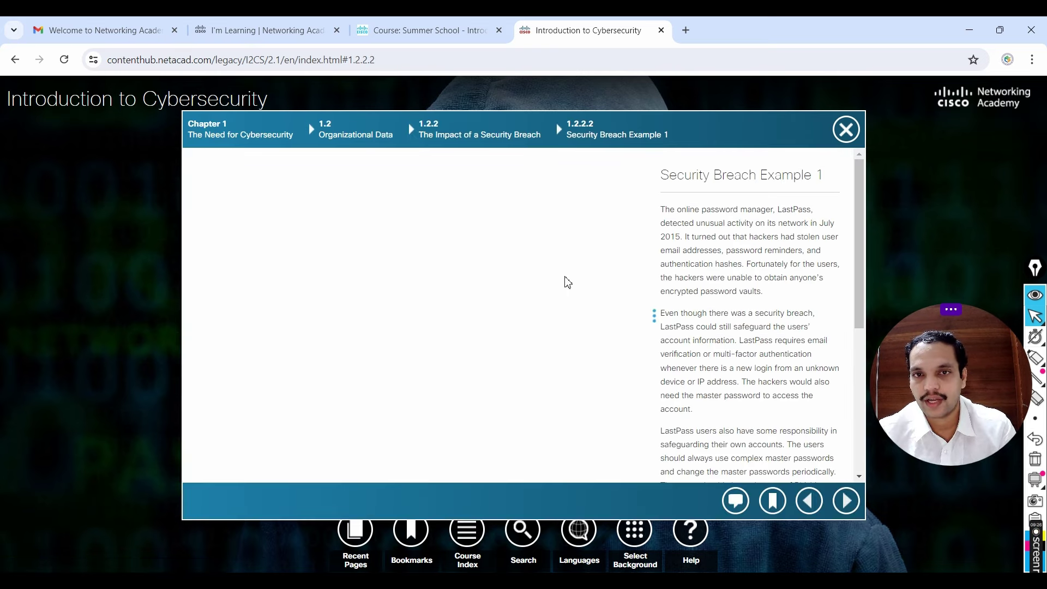
scroll(763, 249, down, 5)
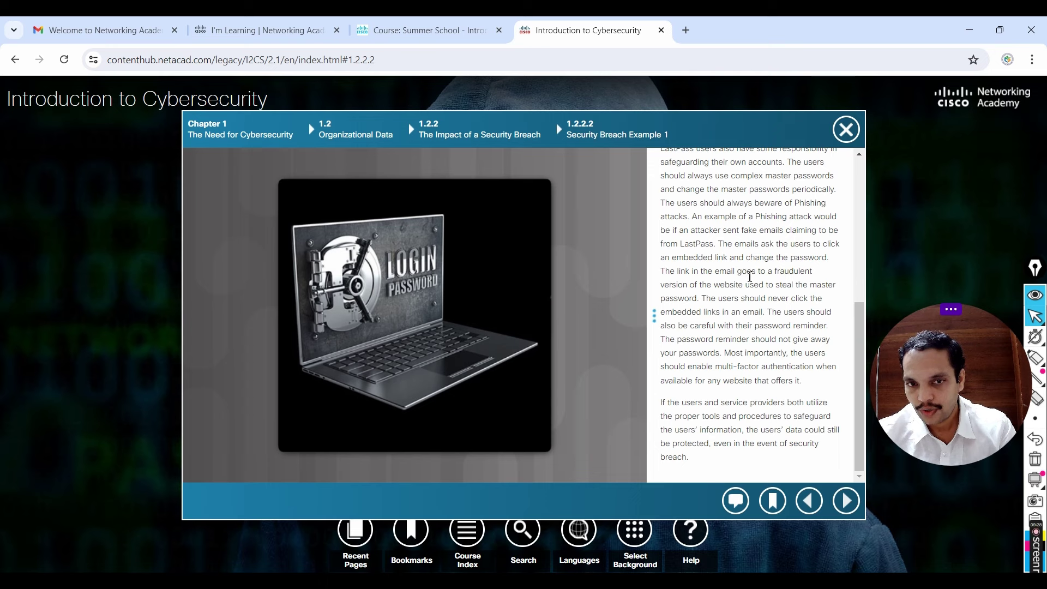
Step: Play the Stuxnet video on What is Cyberwarfare? from the Video Index, then return to the course page
click(475, 539)
scroll(627, 331, down, 10)
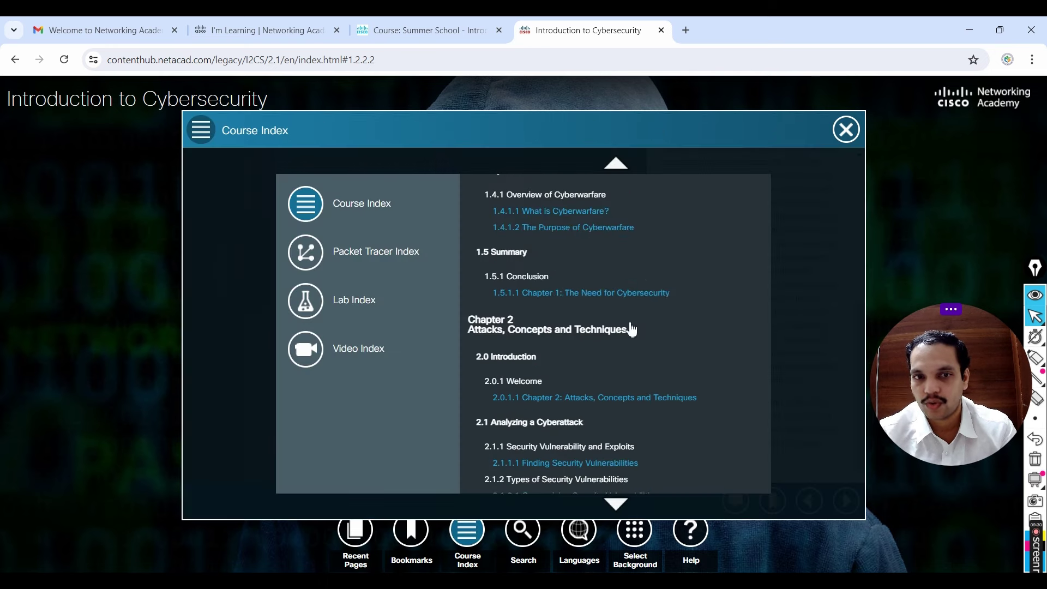
click(350, 355)
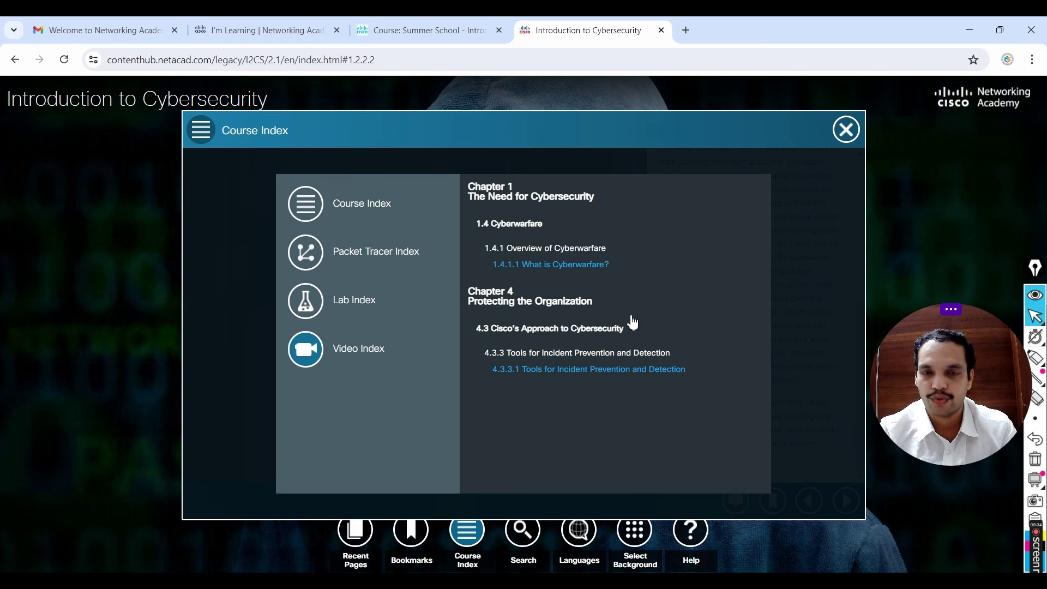
click(564, 266)
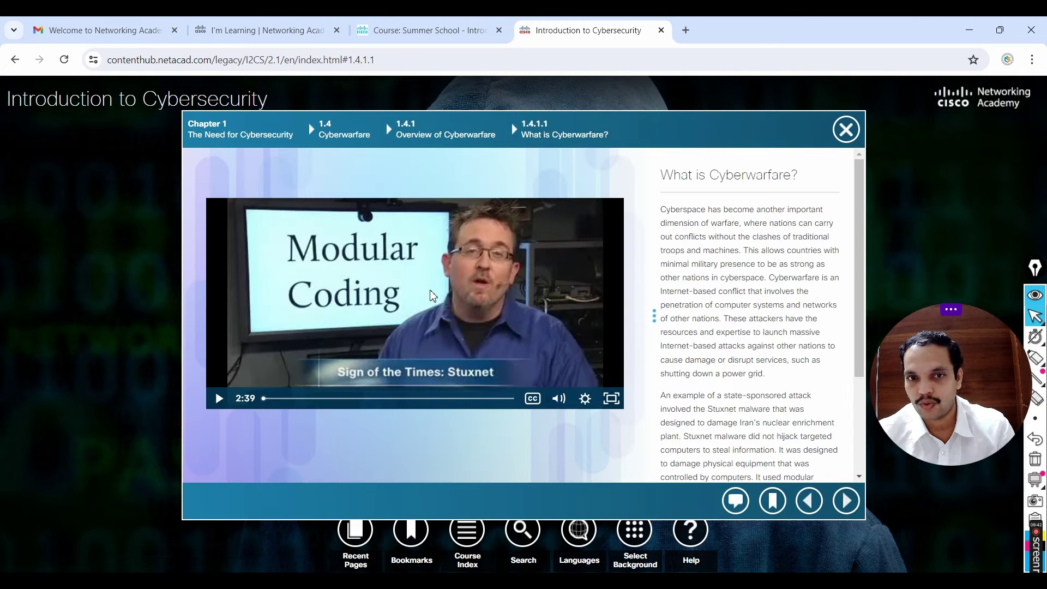
click(432, 295)
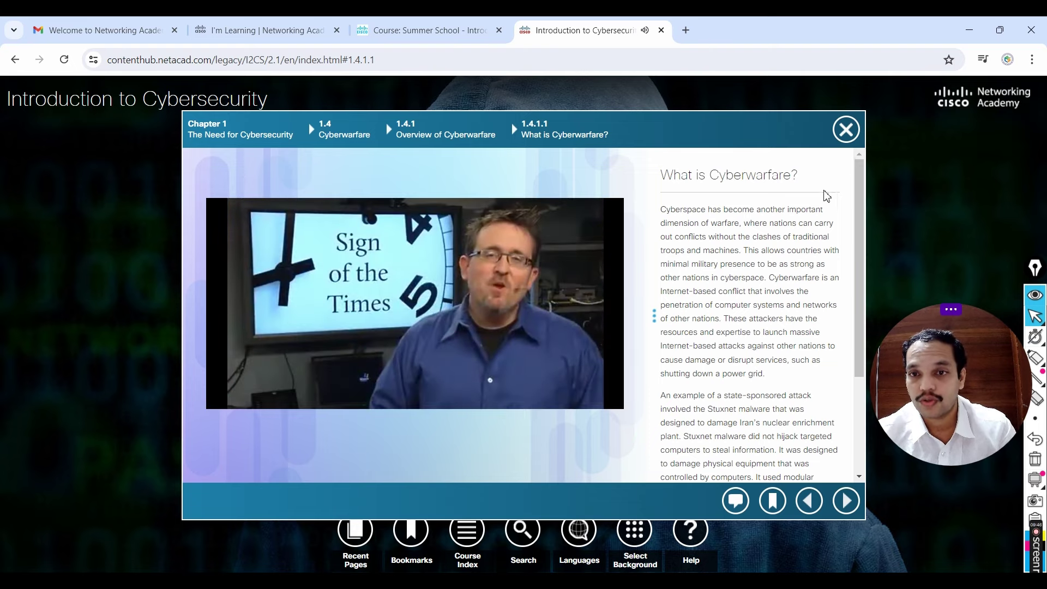
click(846, 130)
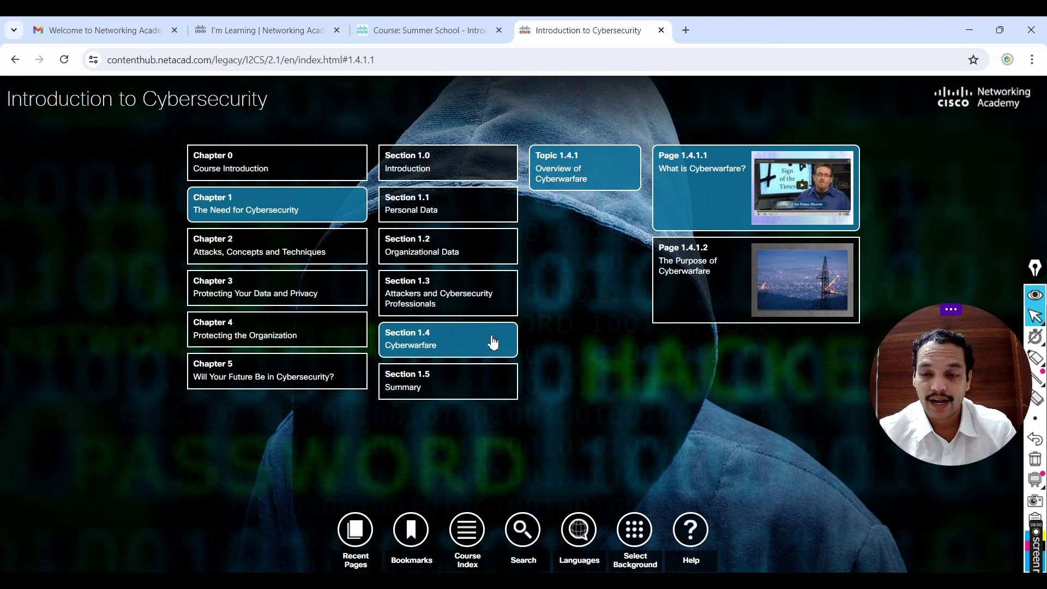
click(432, 30)
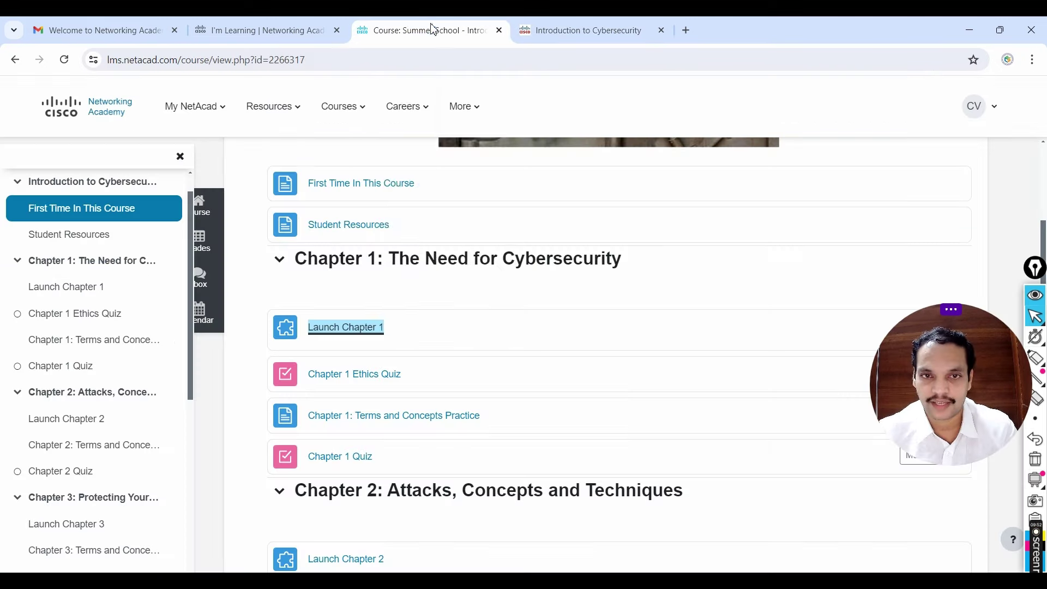
drag(958, 376, 969, 128)
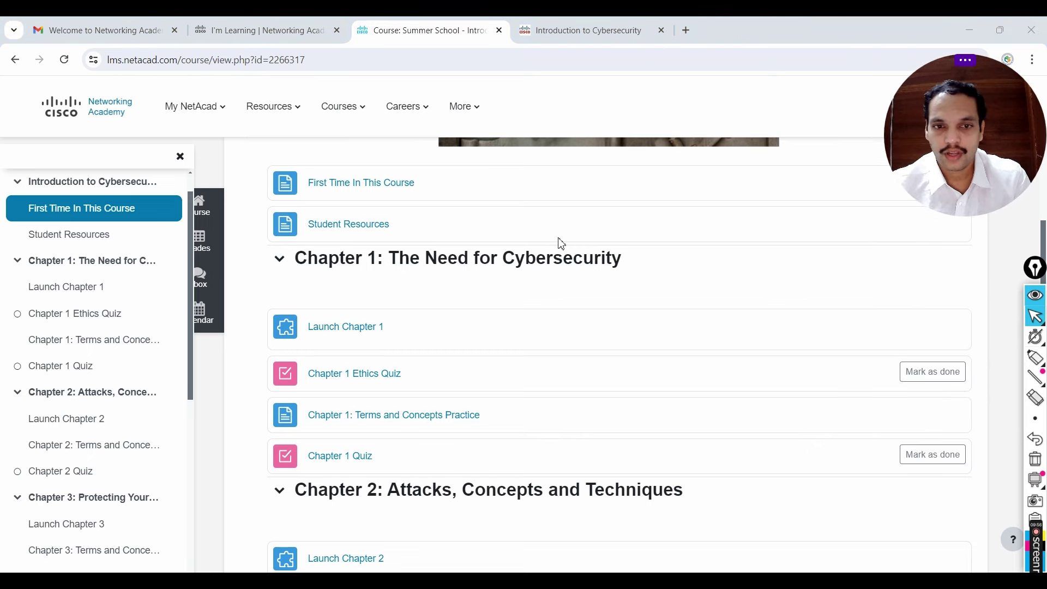
scroll(551, 276, down, 1)
scroll(508, 280, down, 2)
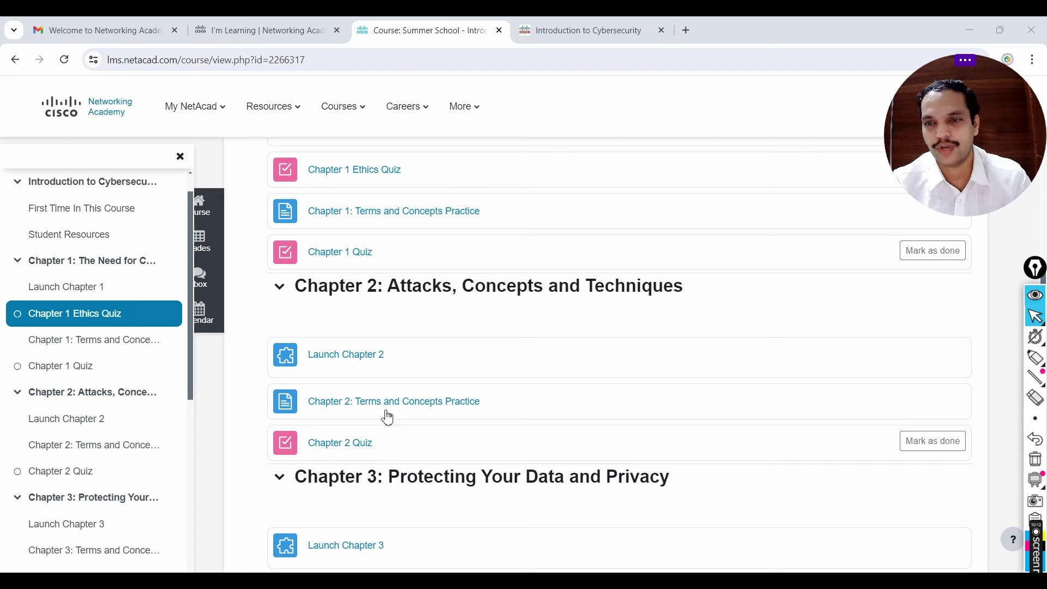
scroll(467, 409, down, 2)
scroll(505, 357, down, 7)
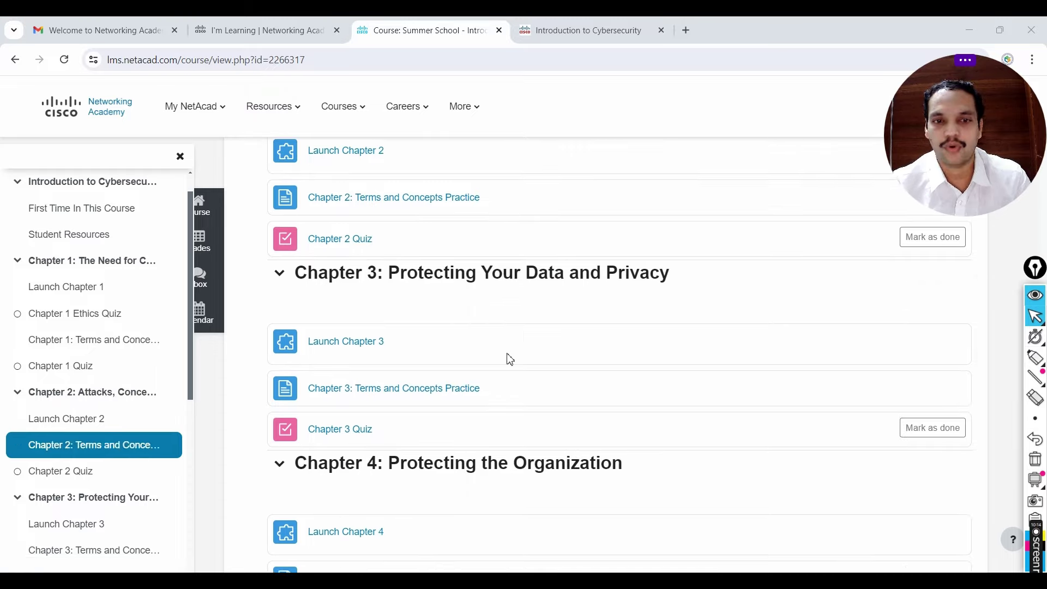
scroll(508, 358, down, 3)
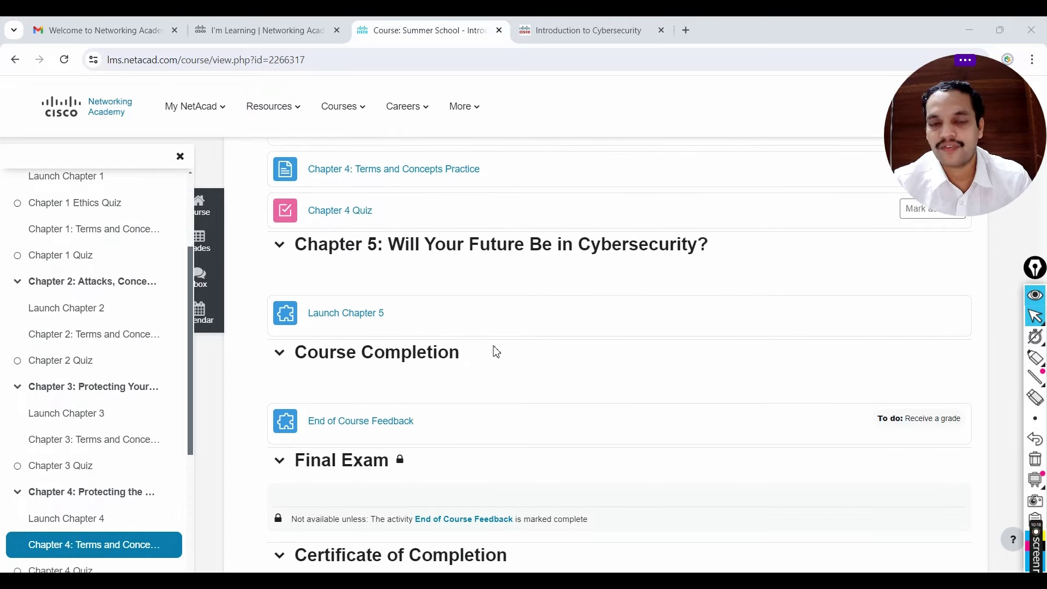
scroll(494, 352, down, 4)
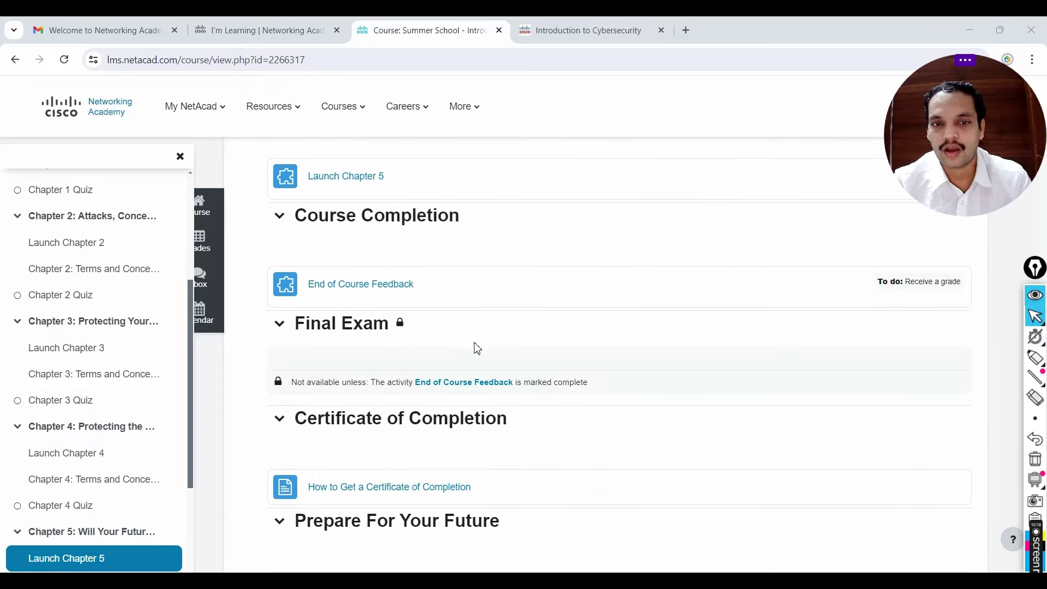
scroll(338, 276, up, 1)
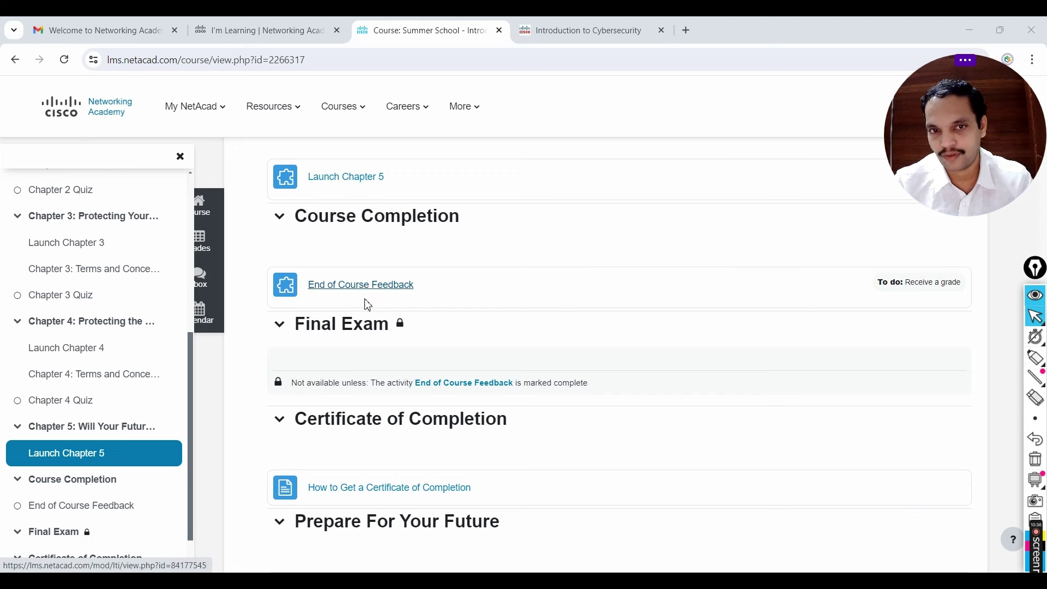
Step: Open End of Course Feedback and launch the Introduction to Cybersecurity 2.0 End of Course Survey window
click(358, 293)
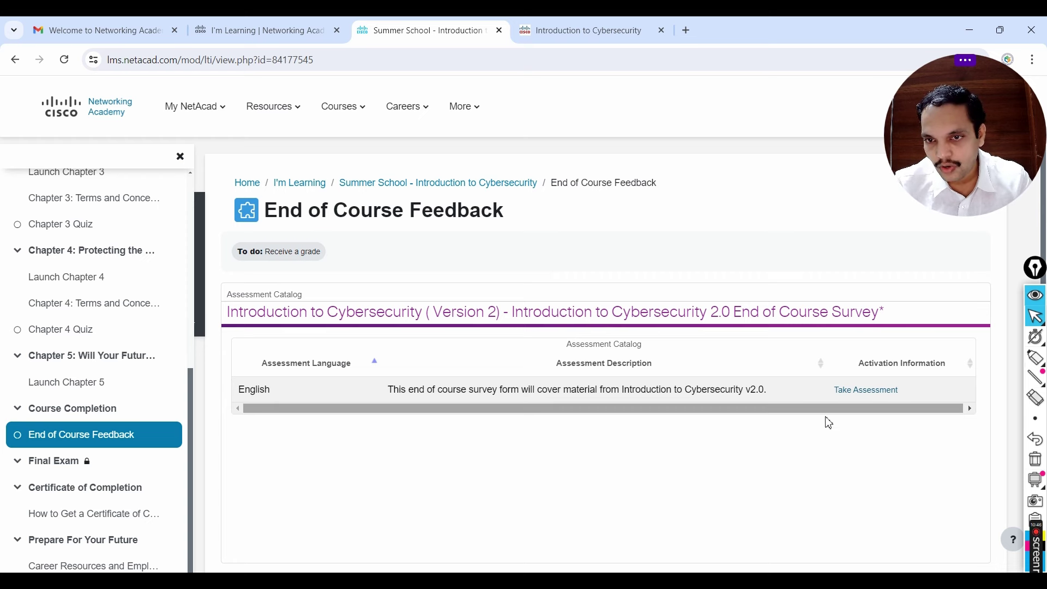
mouse_move(1033, 358)
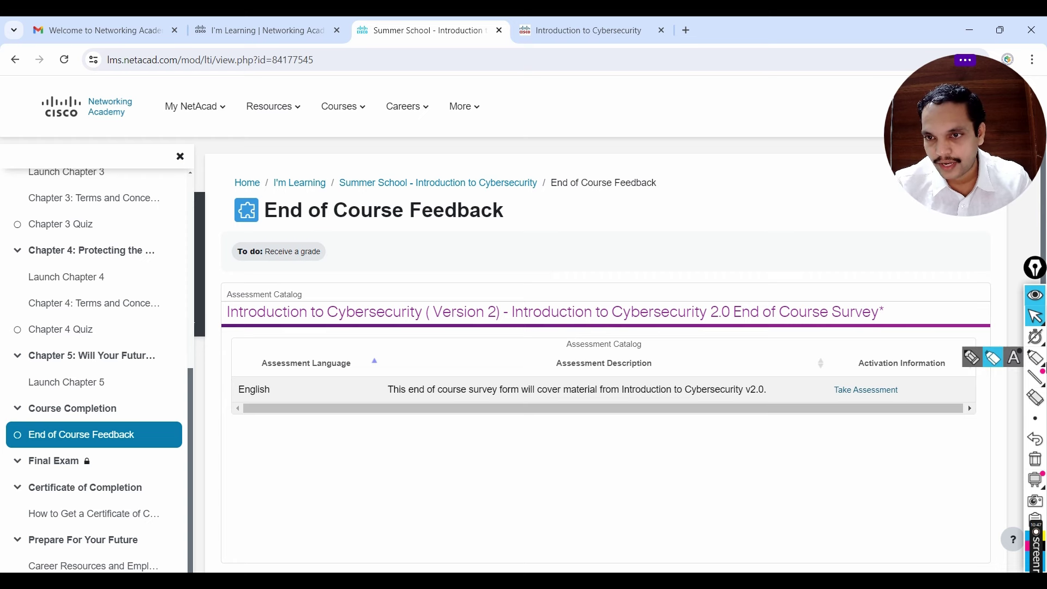
click(994, 366)
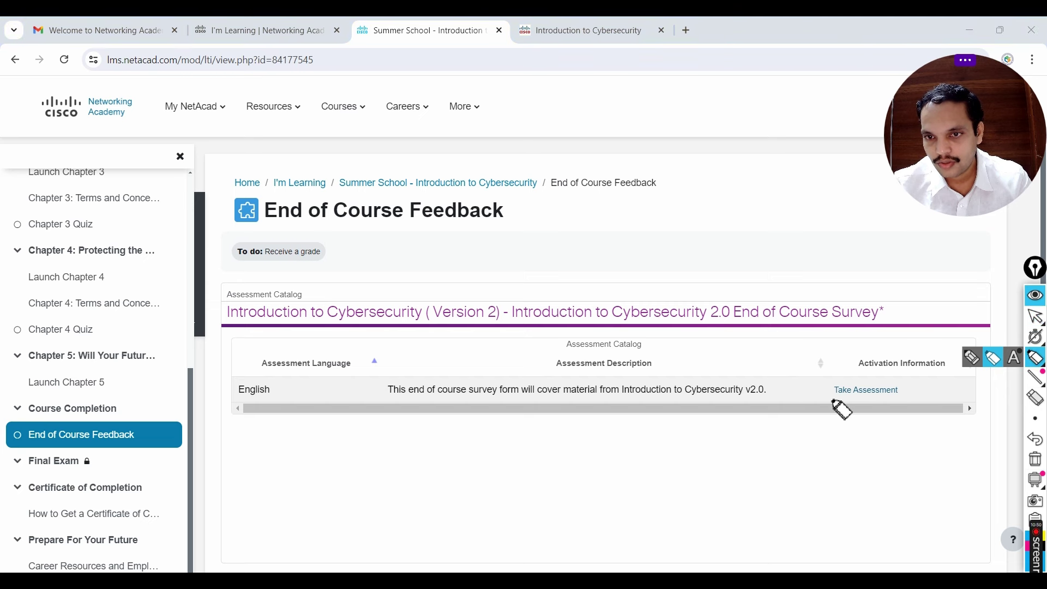
mouse_move(833, 401)
mouse_down()
mouse_move(899, 402)
mouse_move(897, 385)
mouse_move(826, 380)
mouse_move(840, 402)
mouse_up()
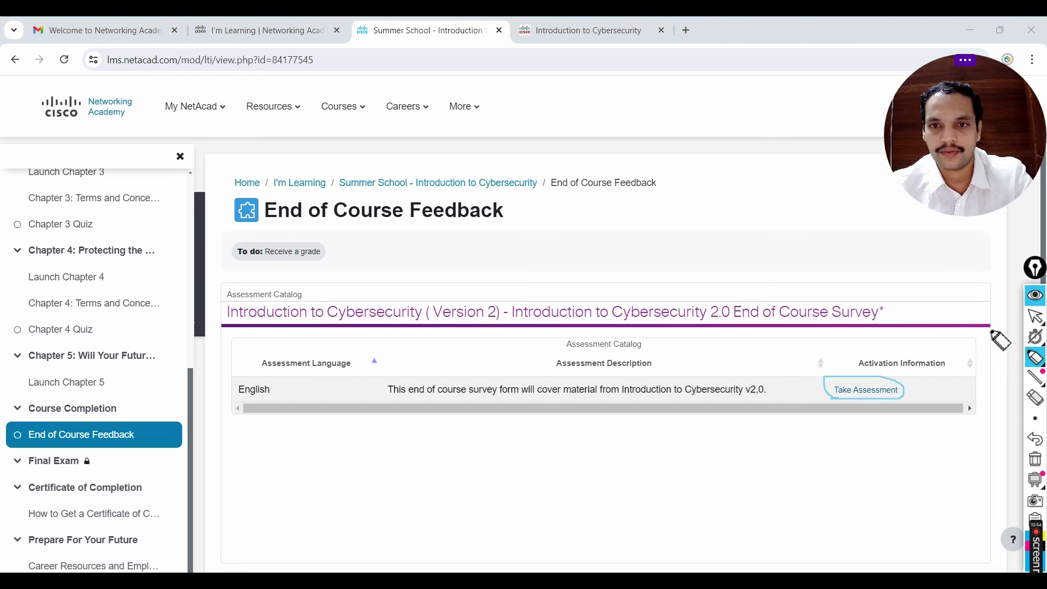
click(1035, 317)
click(865, 390)
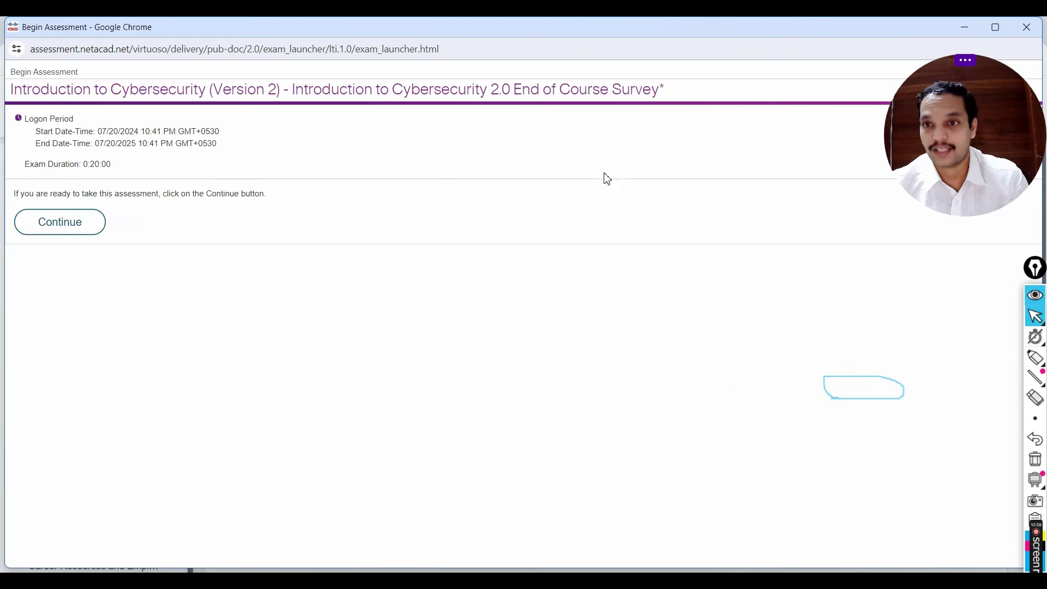
Step: Start the survey: instructor required the course, motivation is advancing an IT career
click(63, 222)
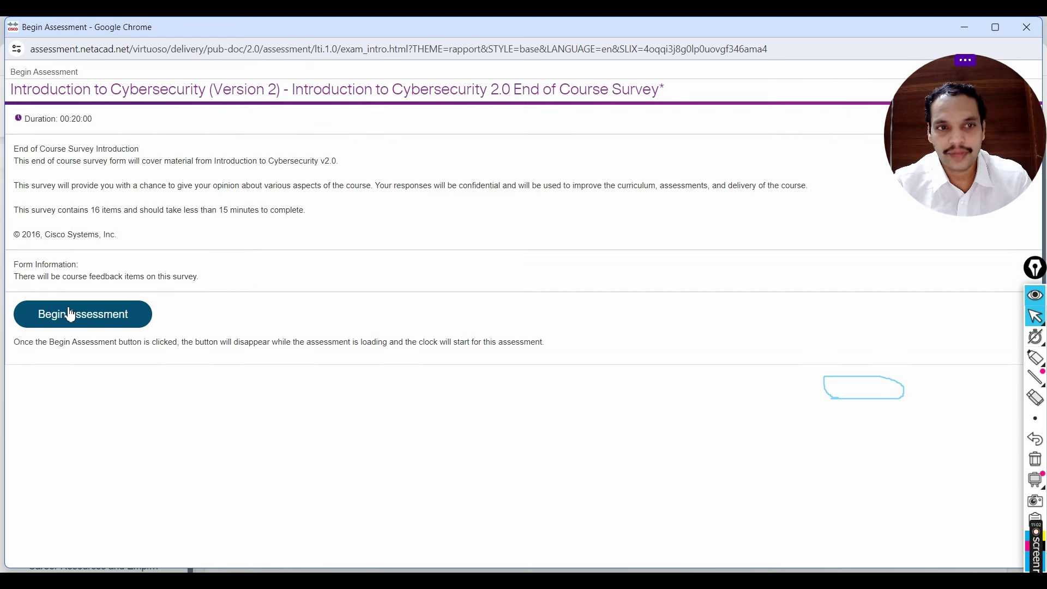
click(68, 312)
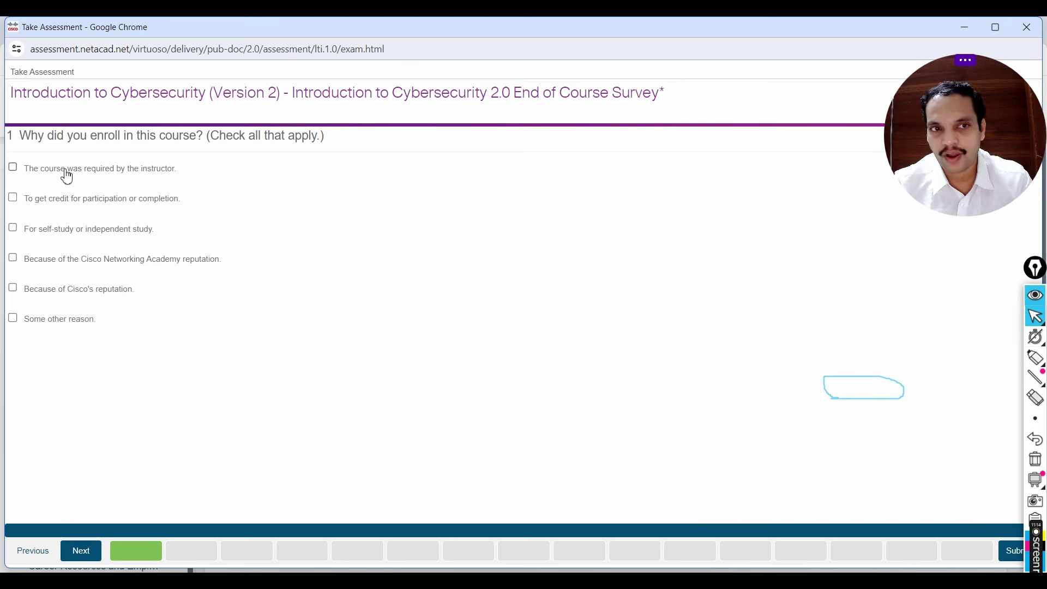
click(95, 172)
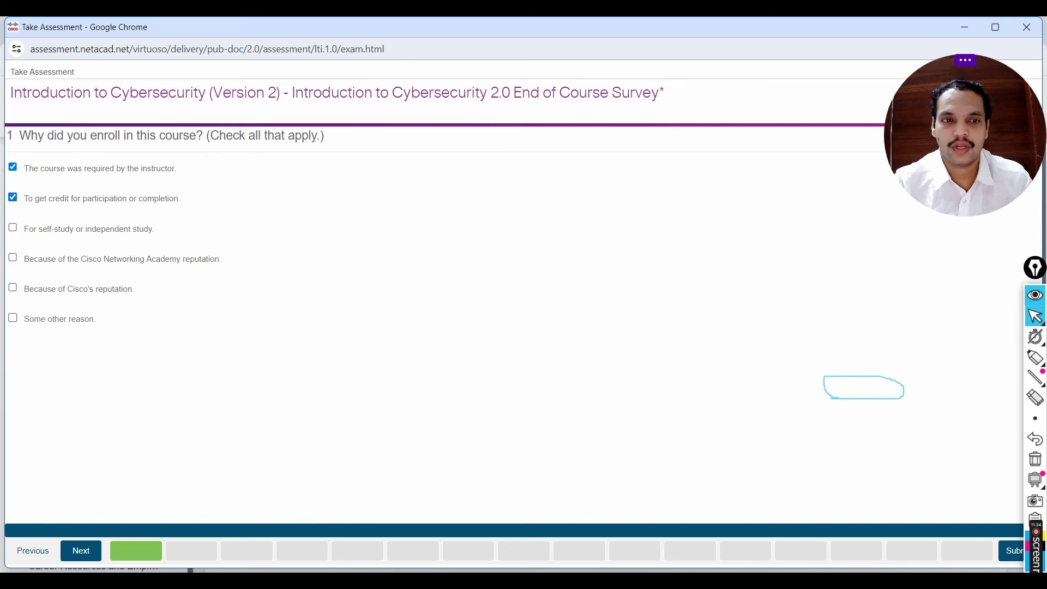
click(81, 552)
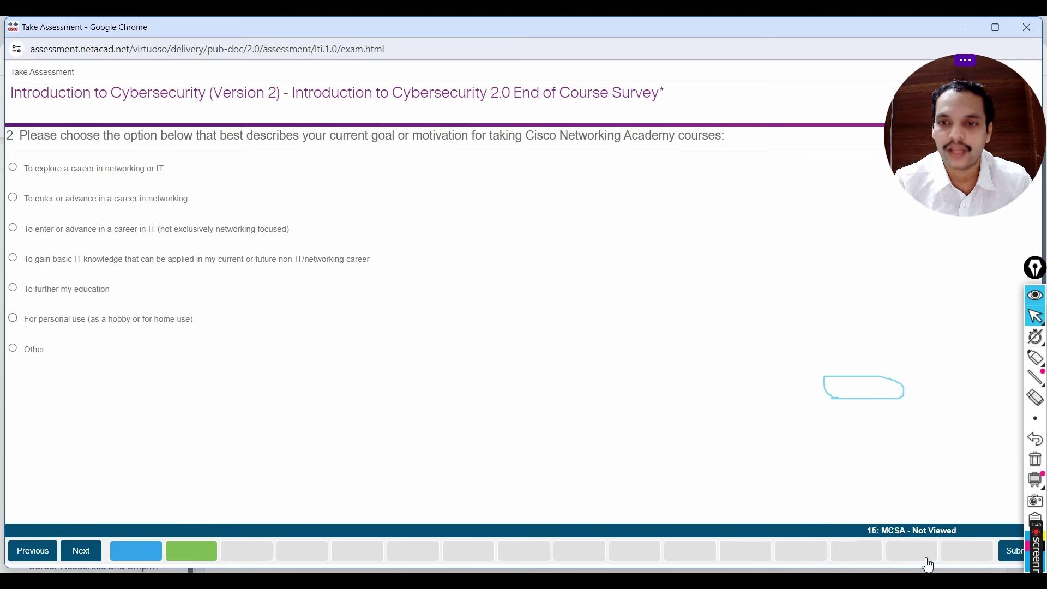
click(99, 240)
click(76, 555)
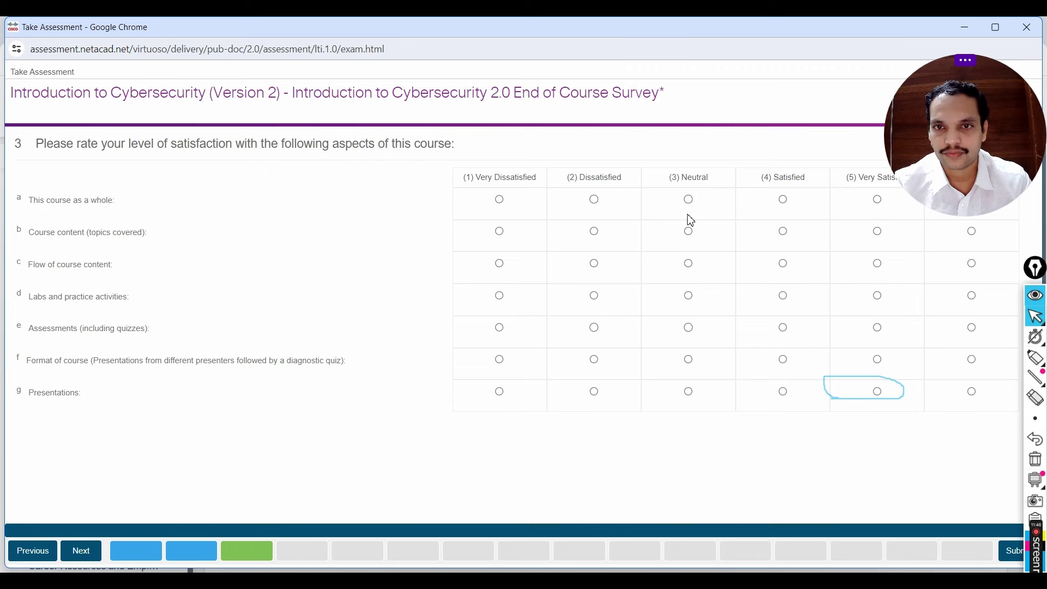
Step: Rate every course aspect in question 3 as (4) Satisfied
click(783, 199)
click(783, 231)
click(782, 263)
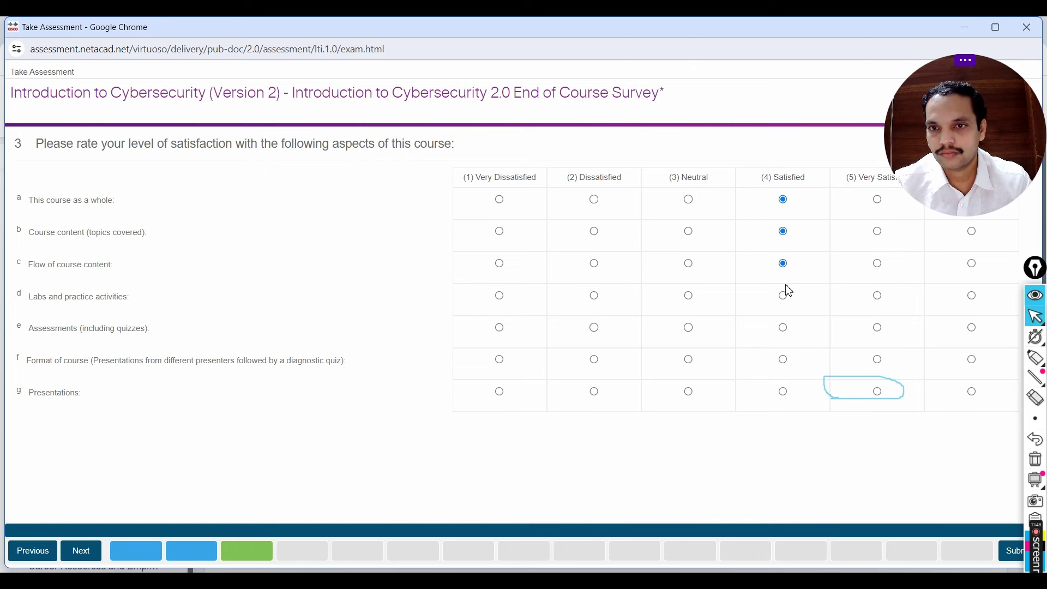
click(783, 296)
click(783, 327)
click(783, 391)
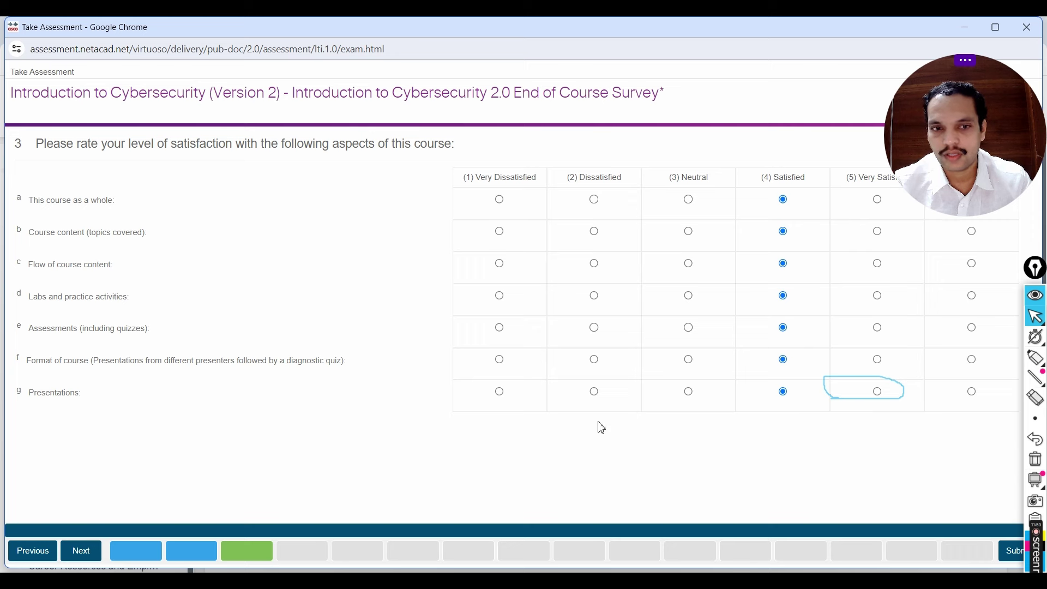
click(81, 551)
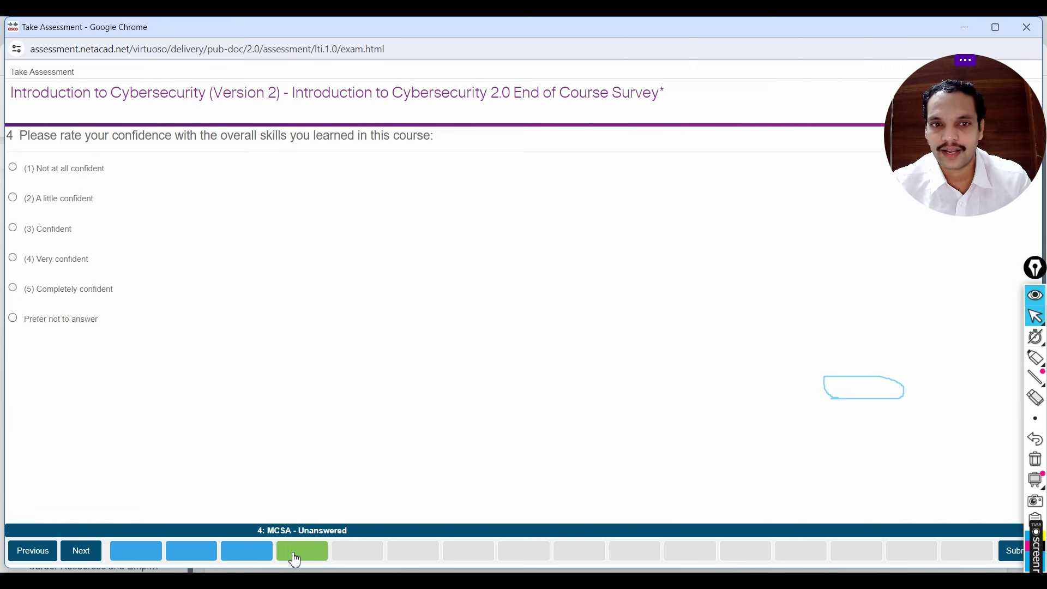
Step: Answer Completely confident, and rate peer and facilitator support Extremely helpful
click(47, 292)
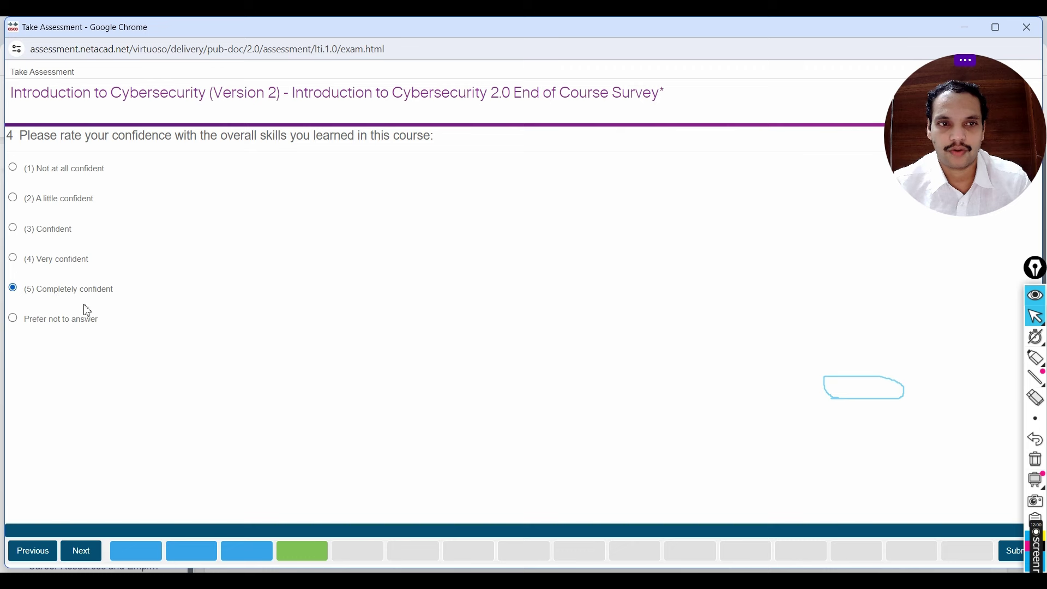
click(77, 550)
click(76, 551)
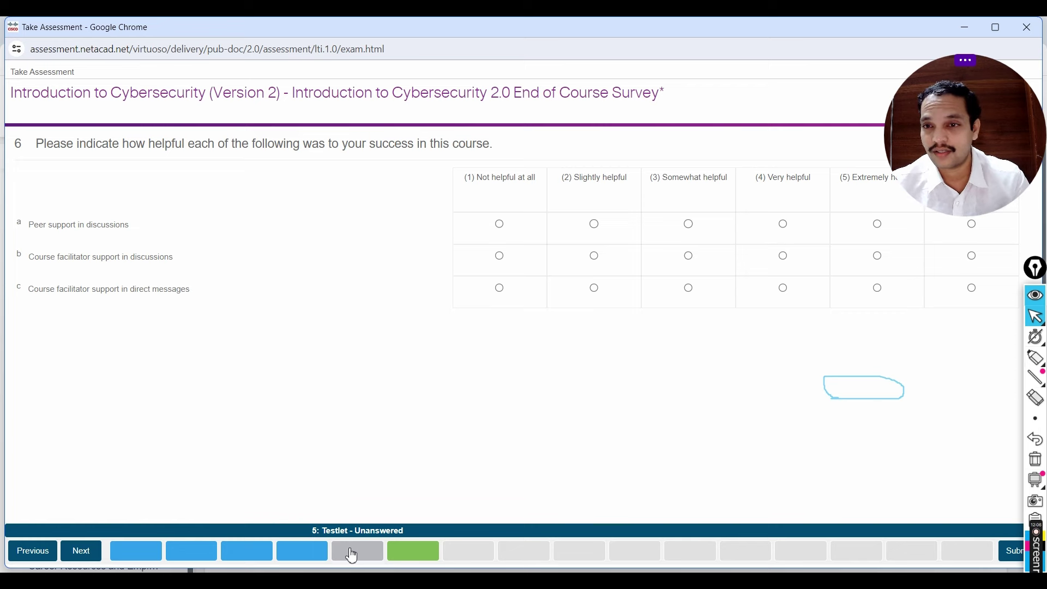
drag(957, 135, 829, 400)
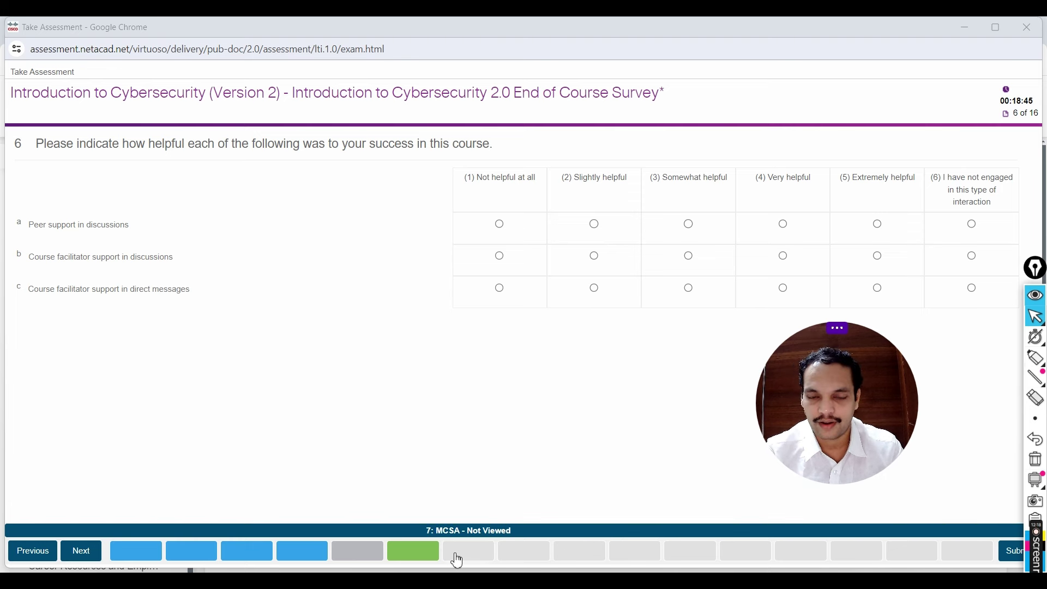
click(877, 224)
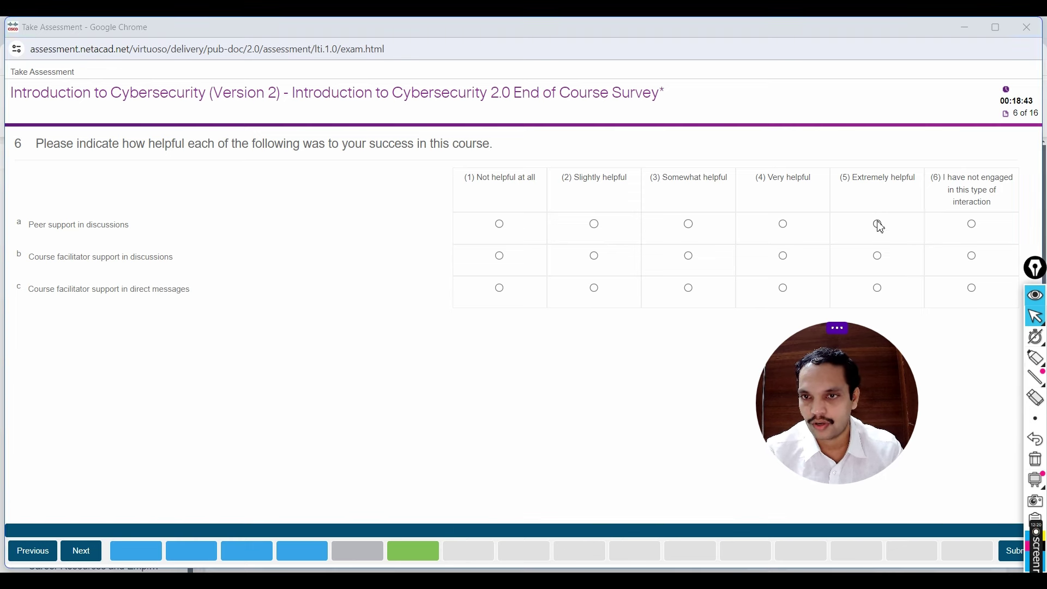
click(877, 289)
click(877, 256)
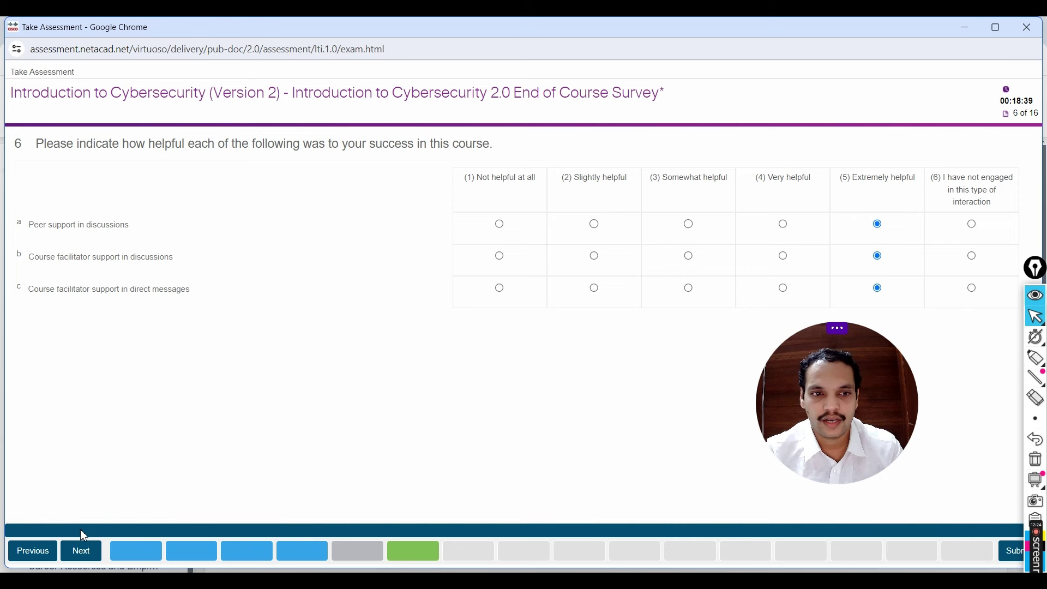
Step: Rate course interest Very Interested, job skills Quite a bit, job market value Very Much
click(342, 552)
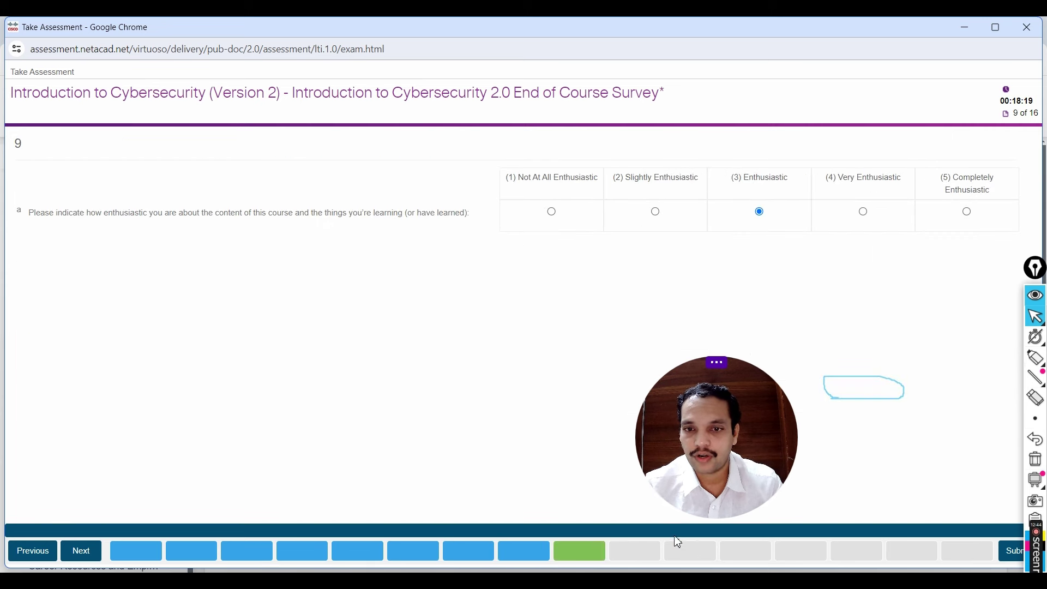
click(637, 552)
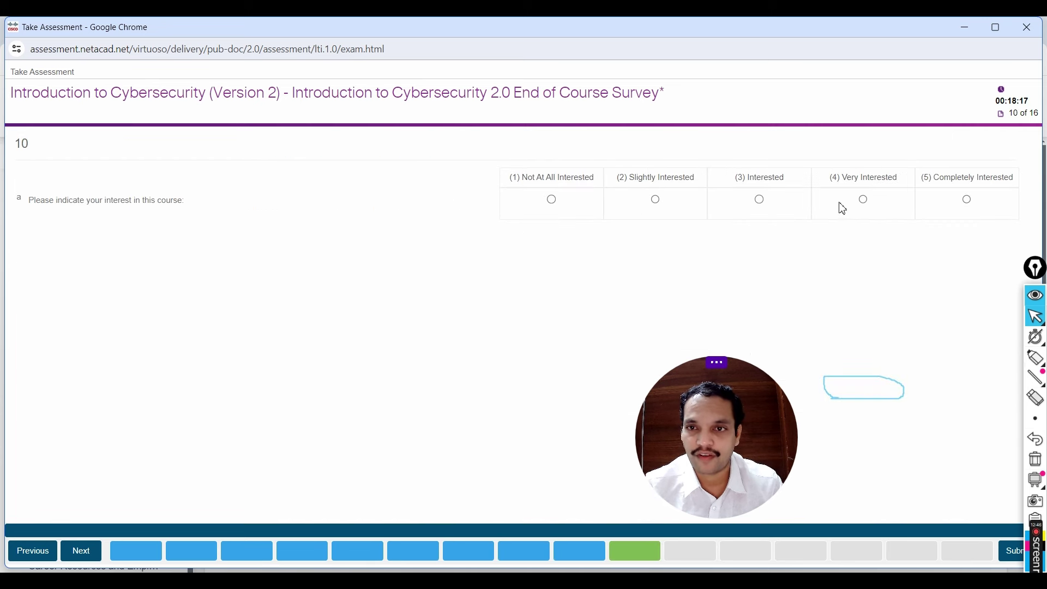
click(865, 200)
click(692, 551)
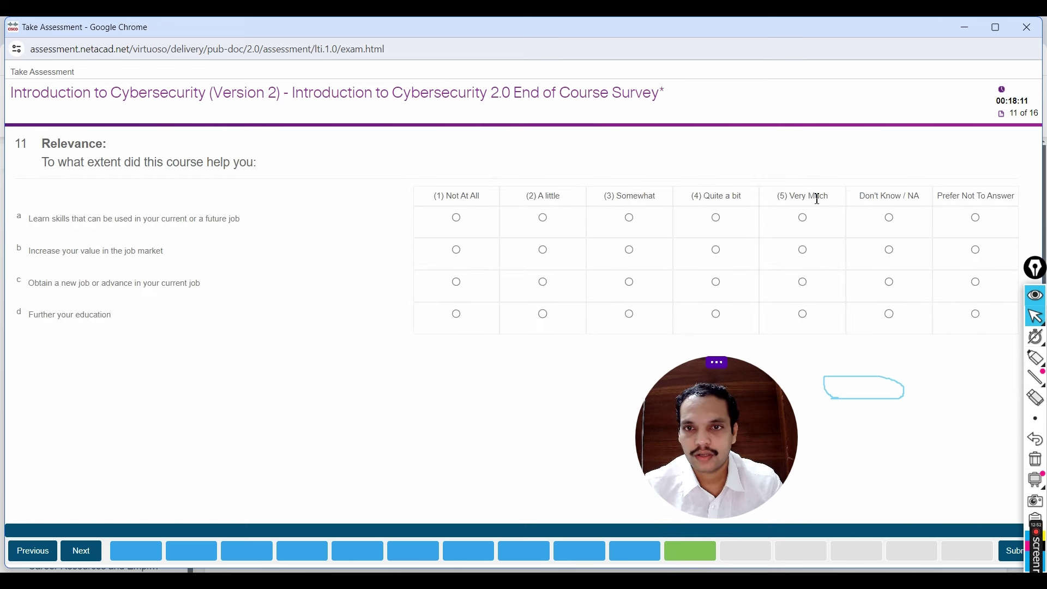
click(716, 218)
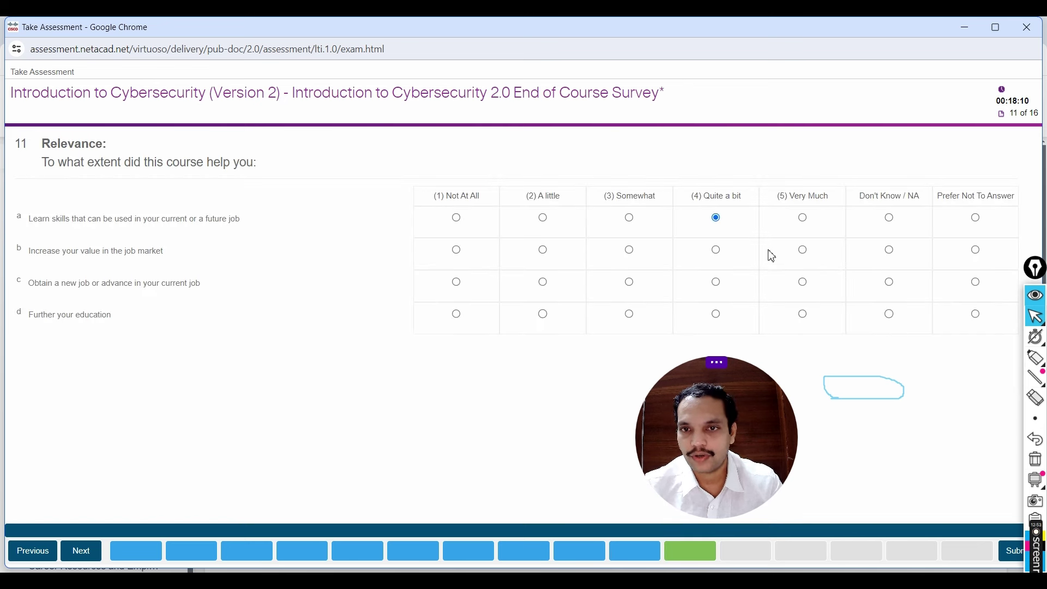
click(803, 250)
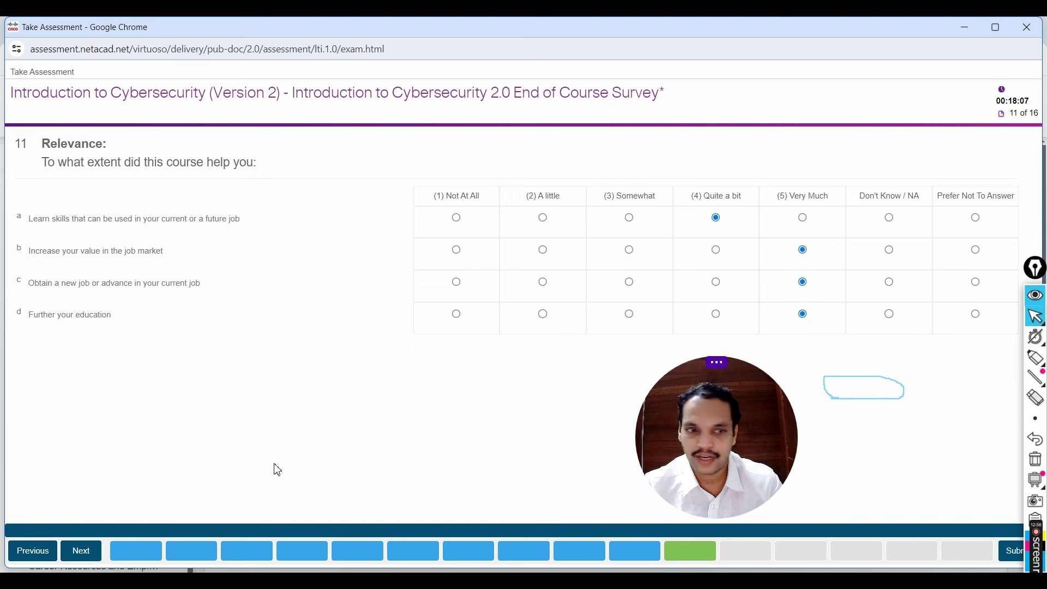
click(86, 560)
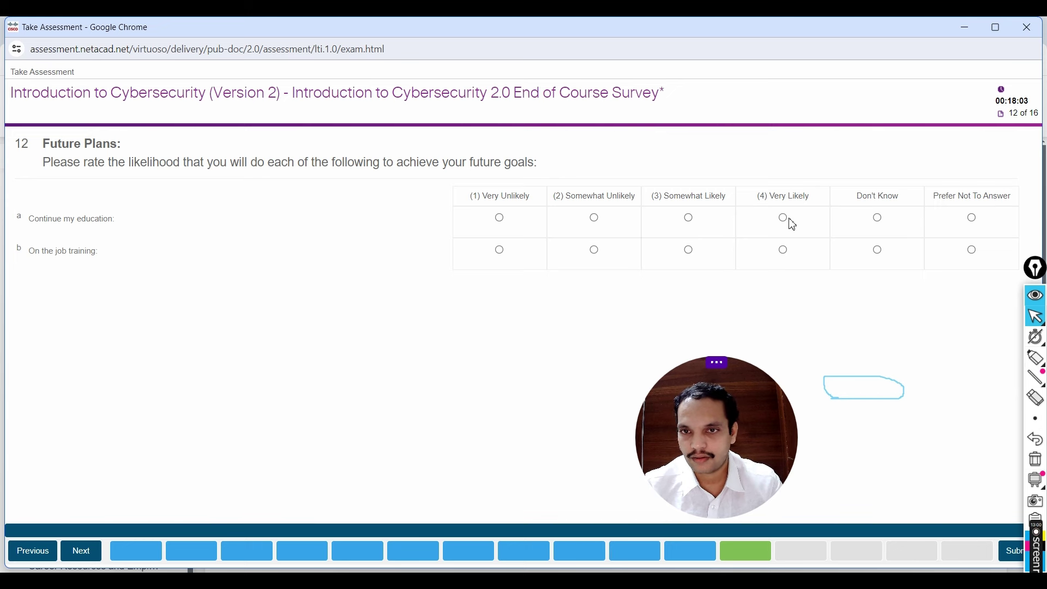
Step: Finish the remaining questions, submit the survey, and close its window
click(81, 551)
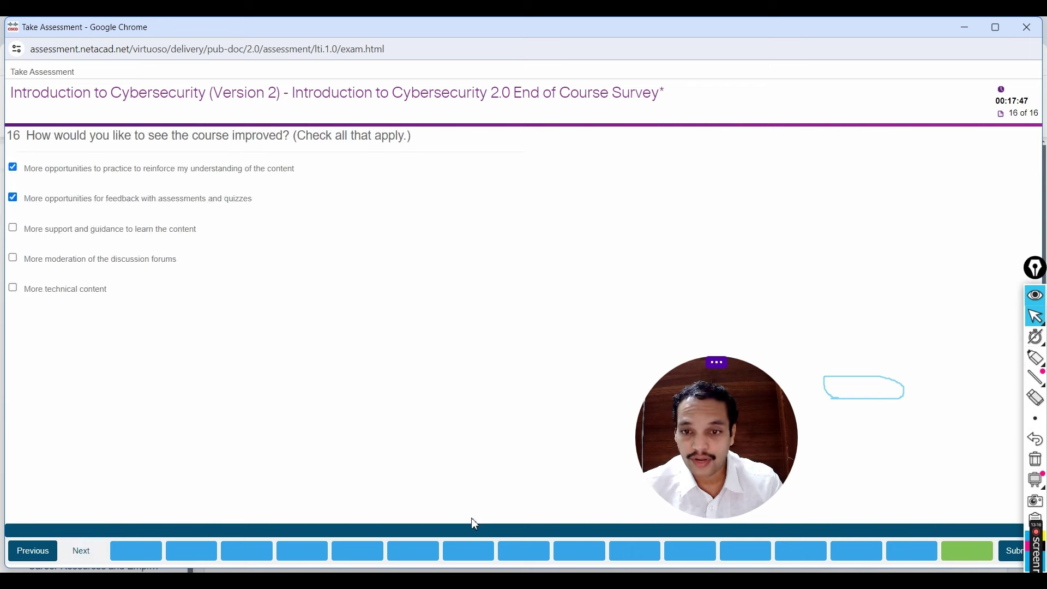
drag(689, 448, 823, 424)
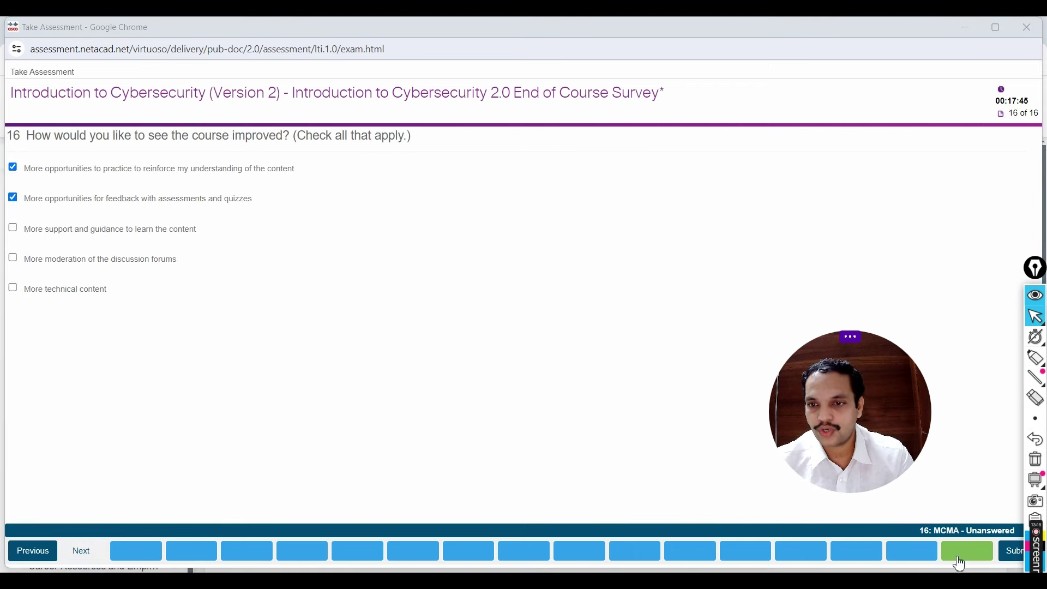
click(1015, 551)
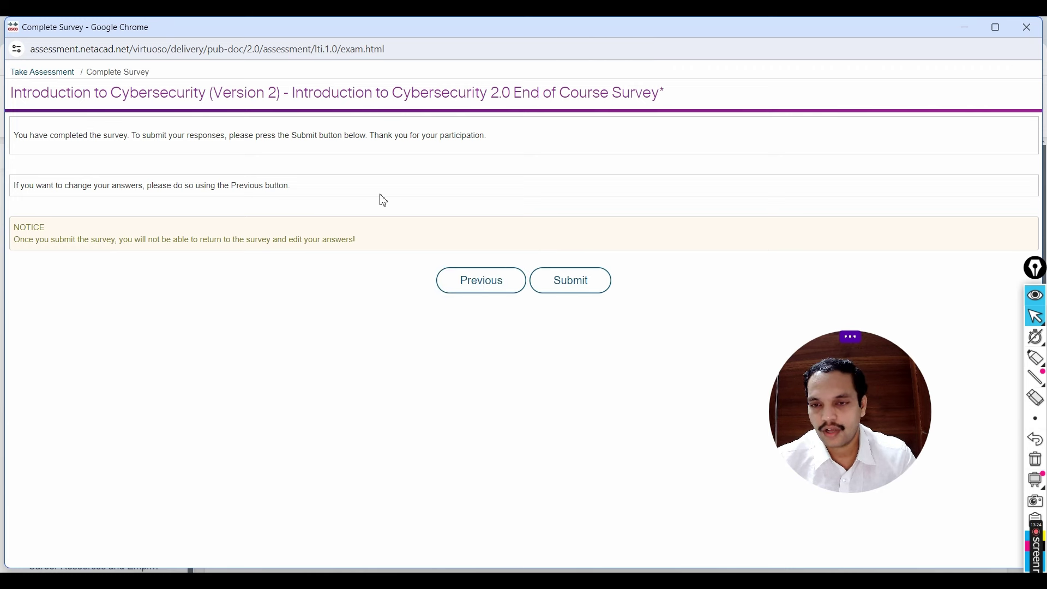
click(600, 281)
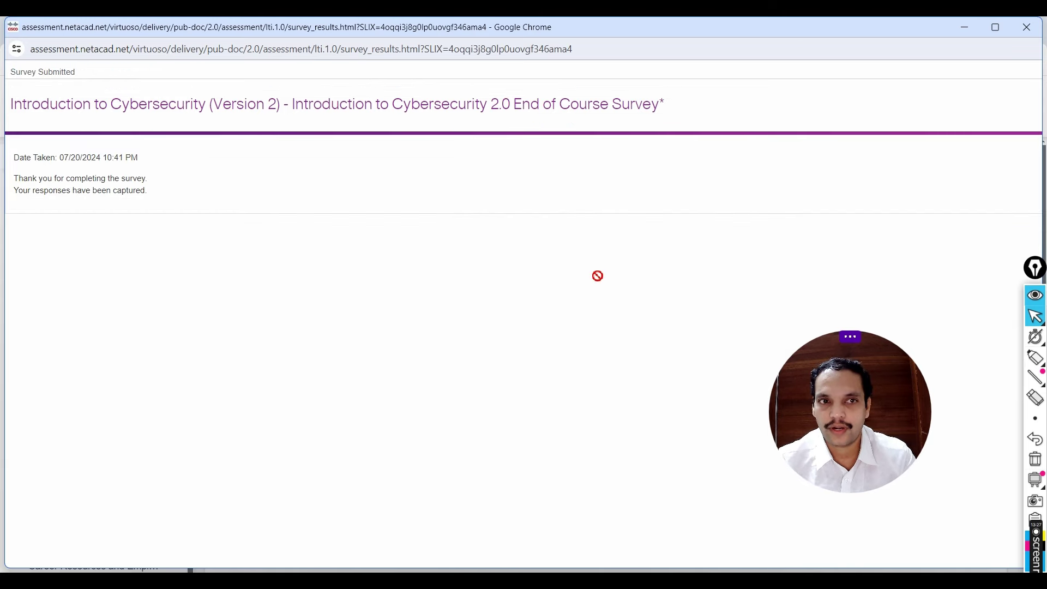
click(1025, 33)
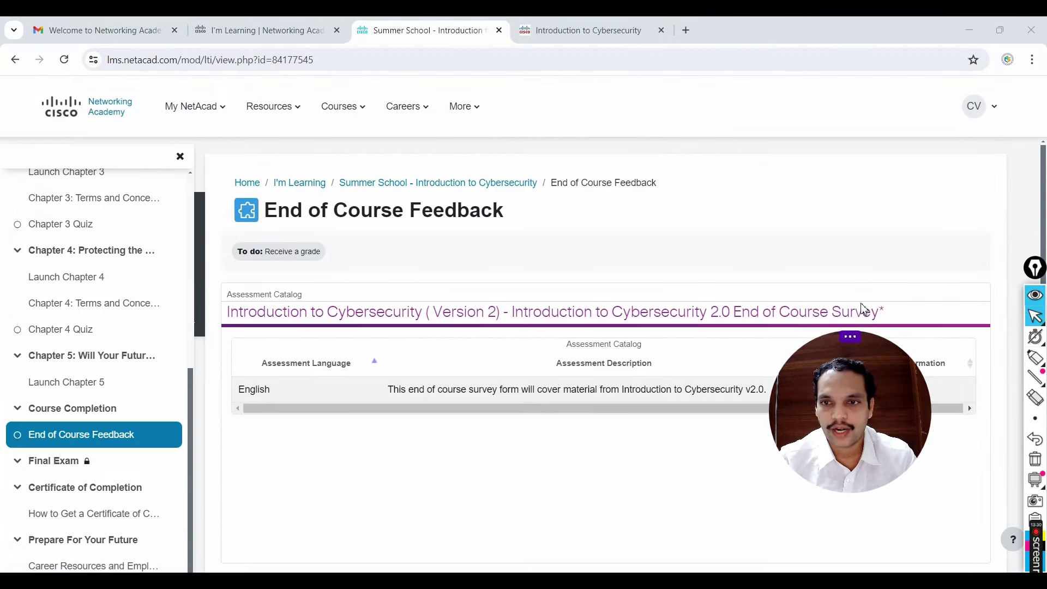
scroll(91, 327, up, 3)
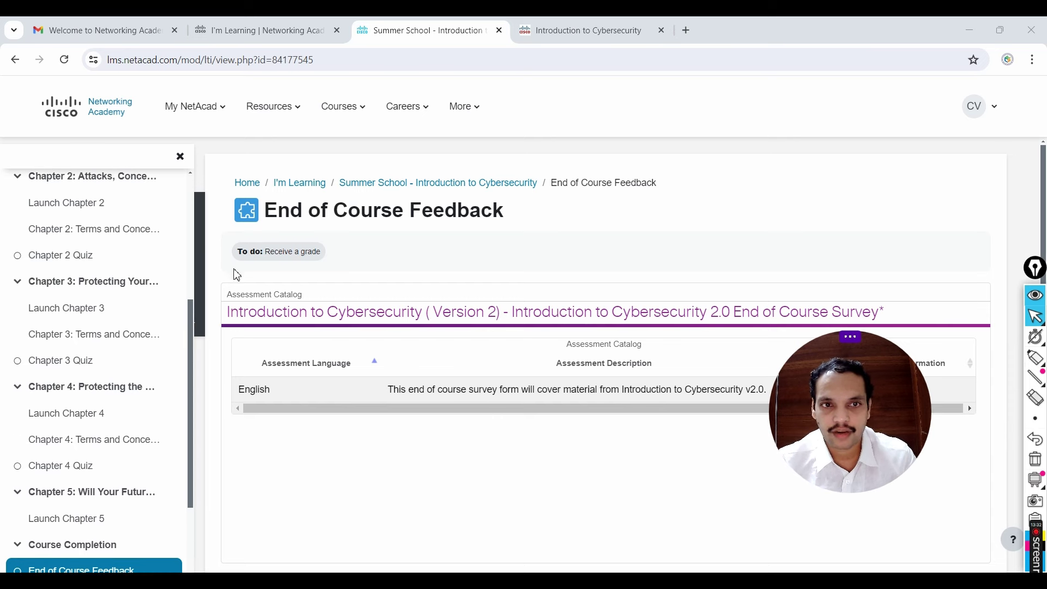
scroll(91, 328, up, 4)
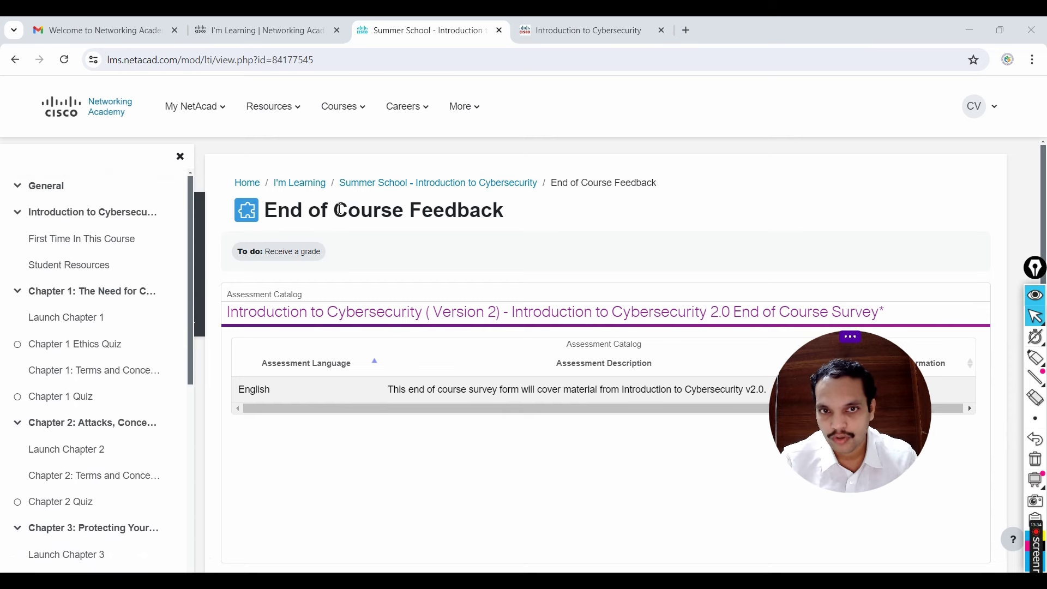
Step: Scroll through the Final Exam and Certificate of Completion sections, then return to I'm Learning
click(462, 185)
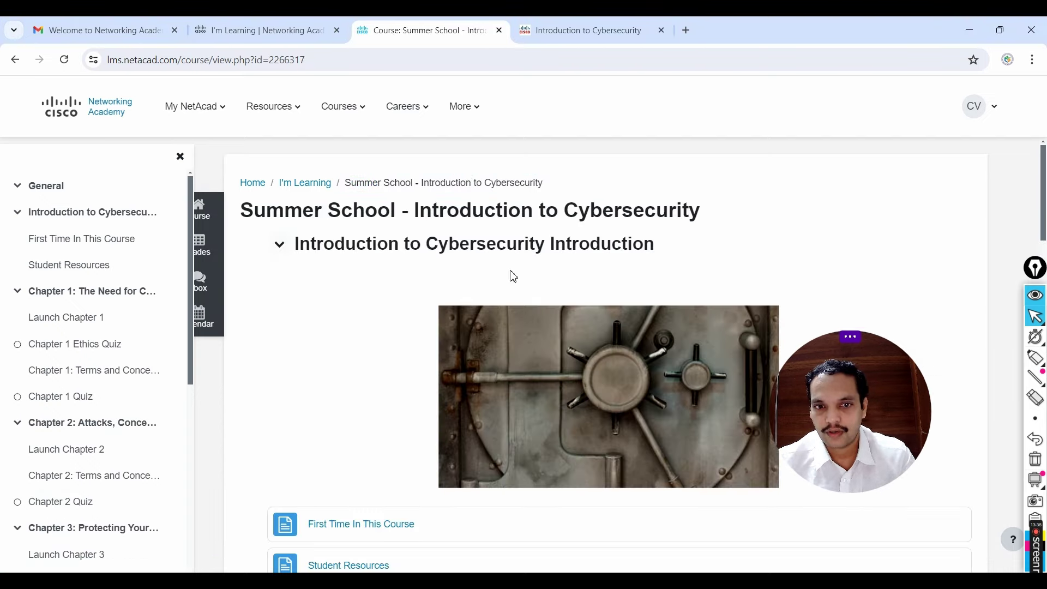
scroll(518, 289, down, 5)
scroll(521, 297, down, 18)
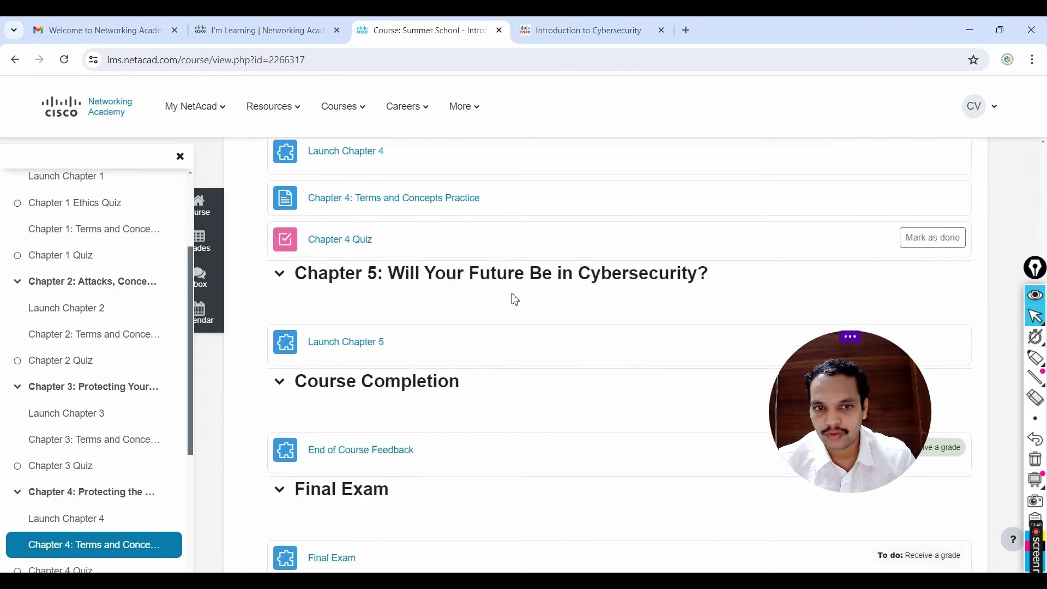
scroll(513, 301, down, 3)
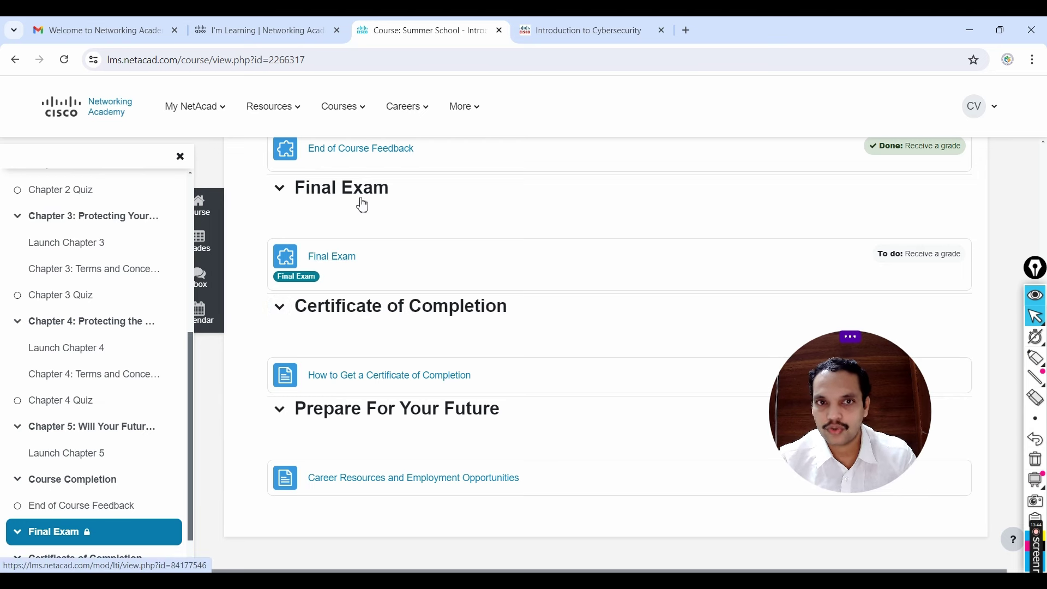
scroll(382, 202, up, 1)
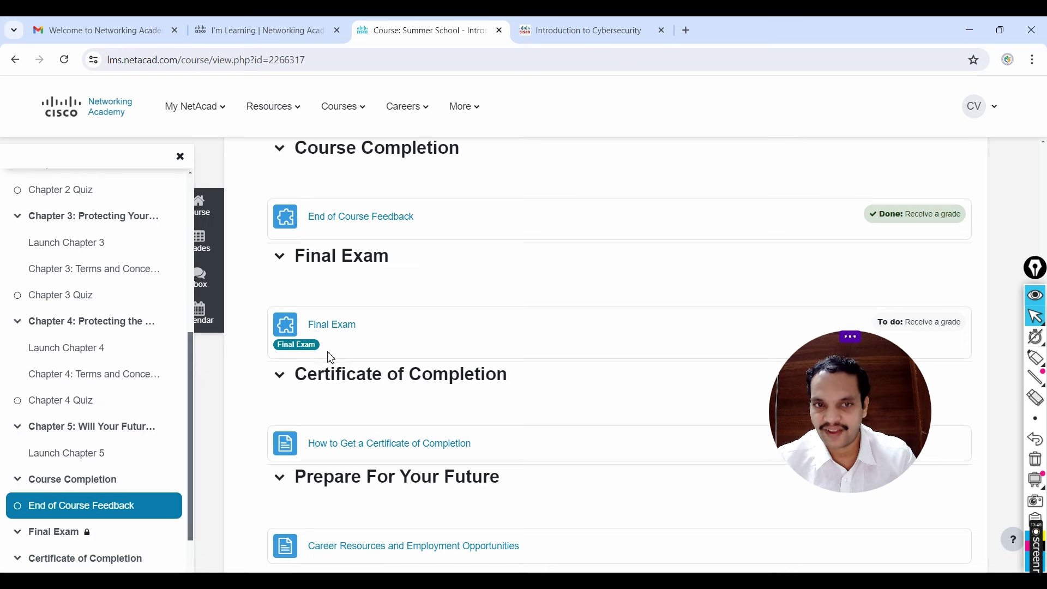
scroll(463, 349, down, 1)
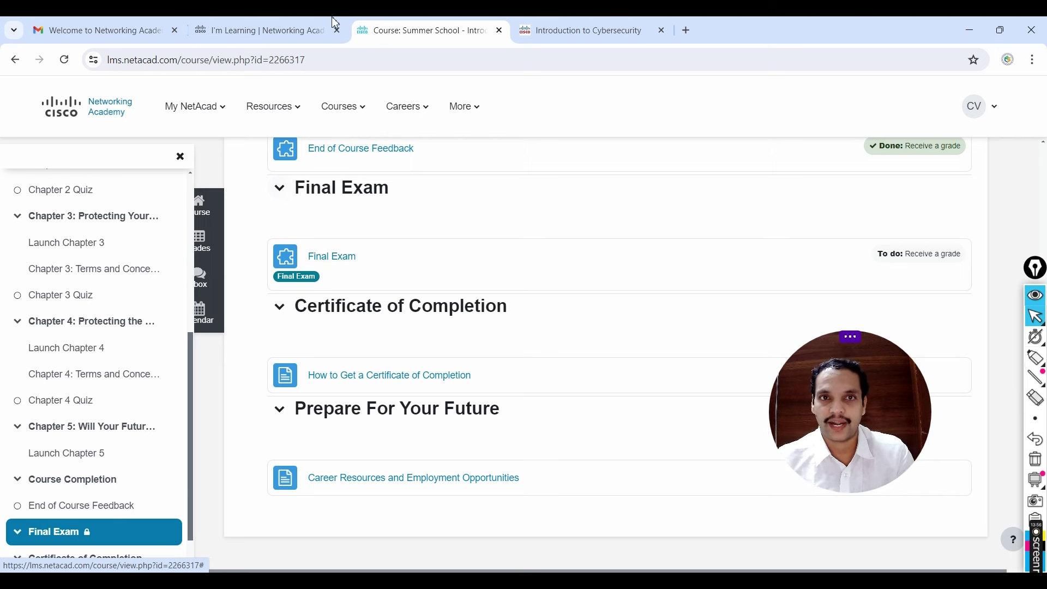
click(299, 17)
scroll(215, 387, down, 2)
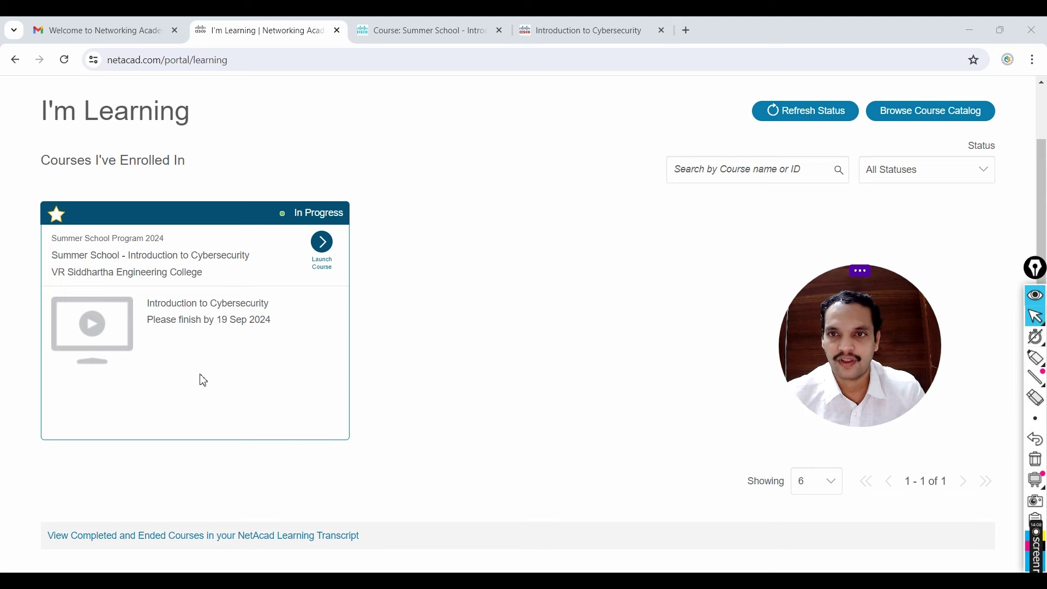
Step: Open My Profile from the account menu and highlight the Networking Academy ID
click(980, 107)
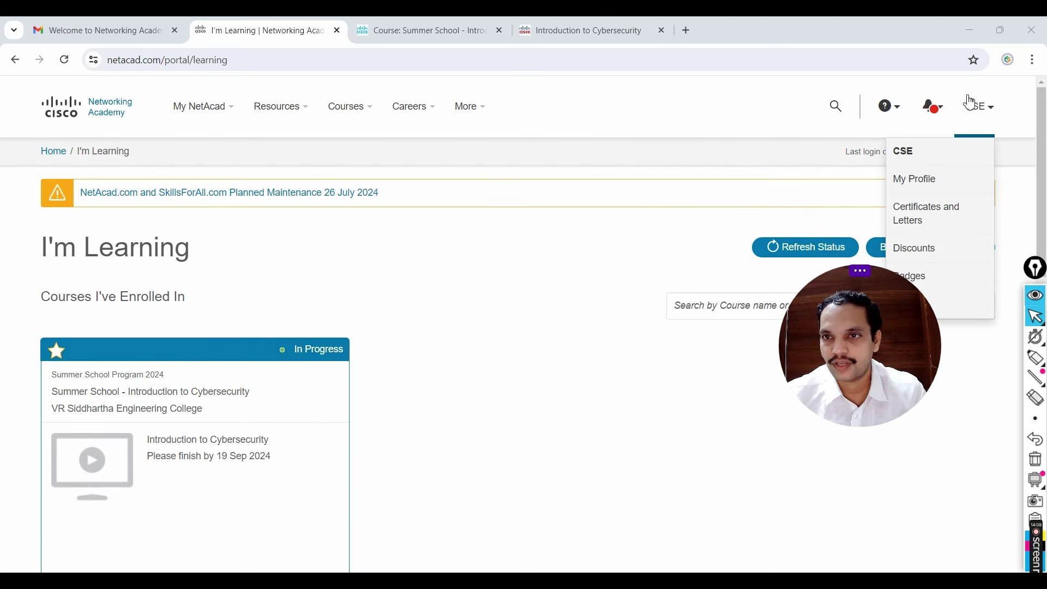
click(938, 185)
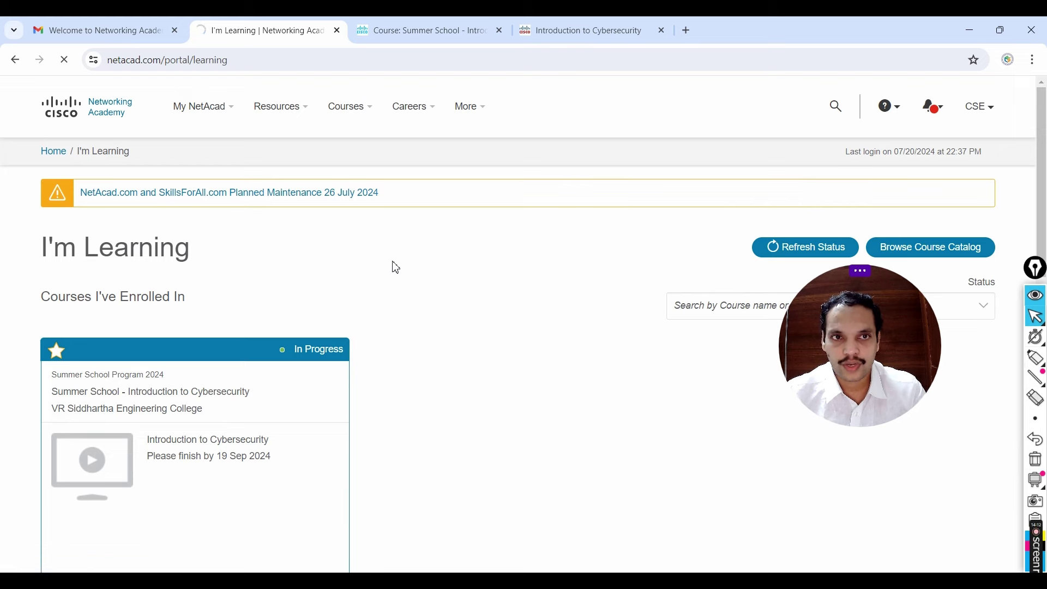
scroll(445, 316, down, 2)
scroll(445, 317, down, 2)
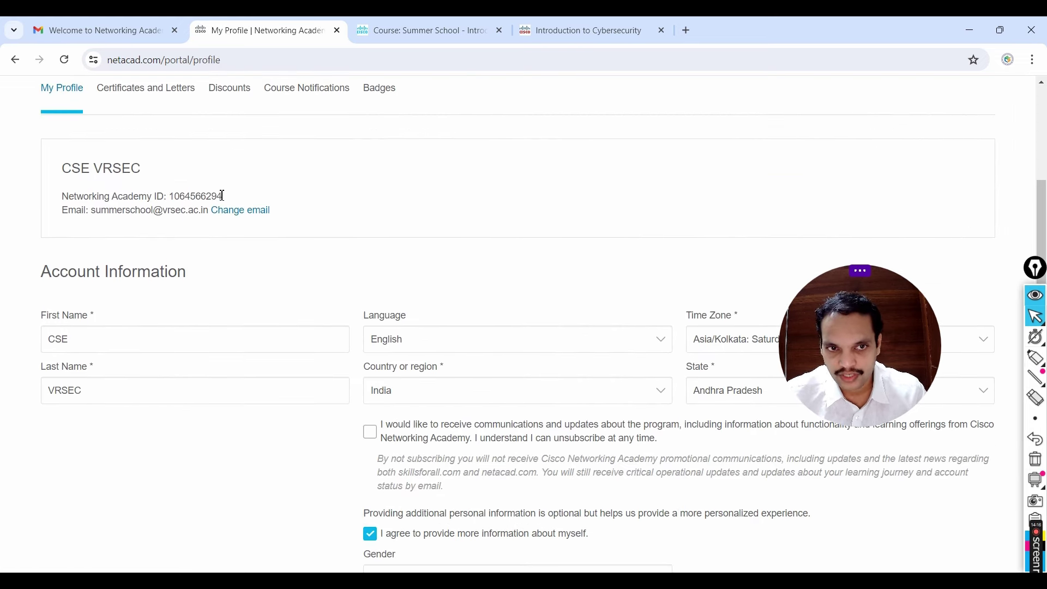
drag(222, 195, 64, 197)
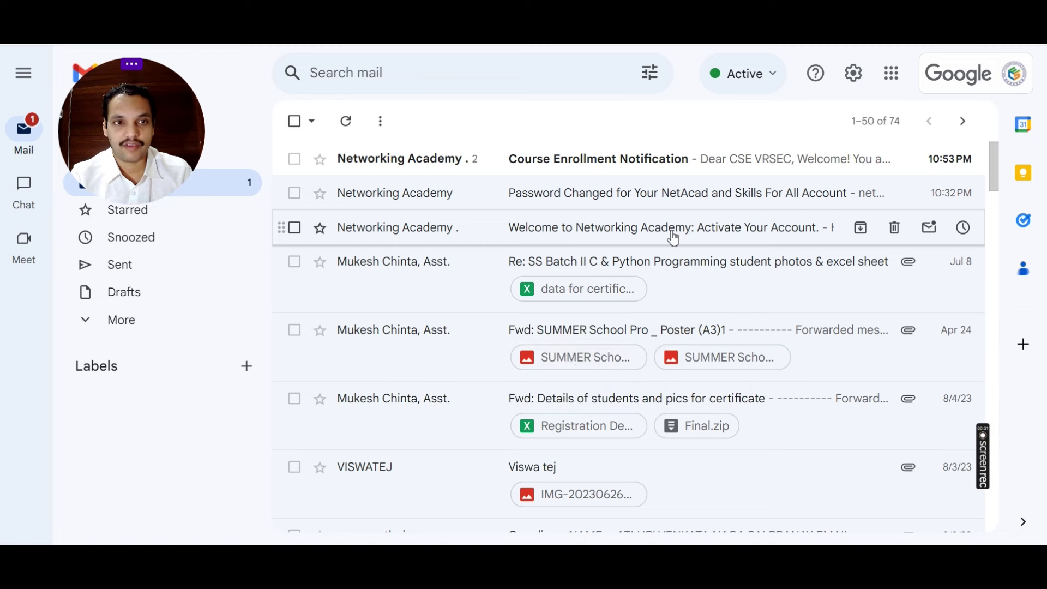
Step: Read the enrollment email, highlighting Programming Essentials in Python and in C, then open a new tab
click(588, 169)
scroll(615, 283, down, 6)
scroll(611, 327, down, 4)
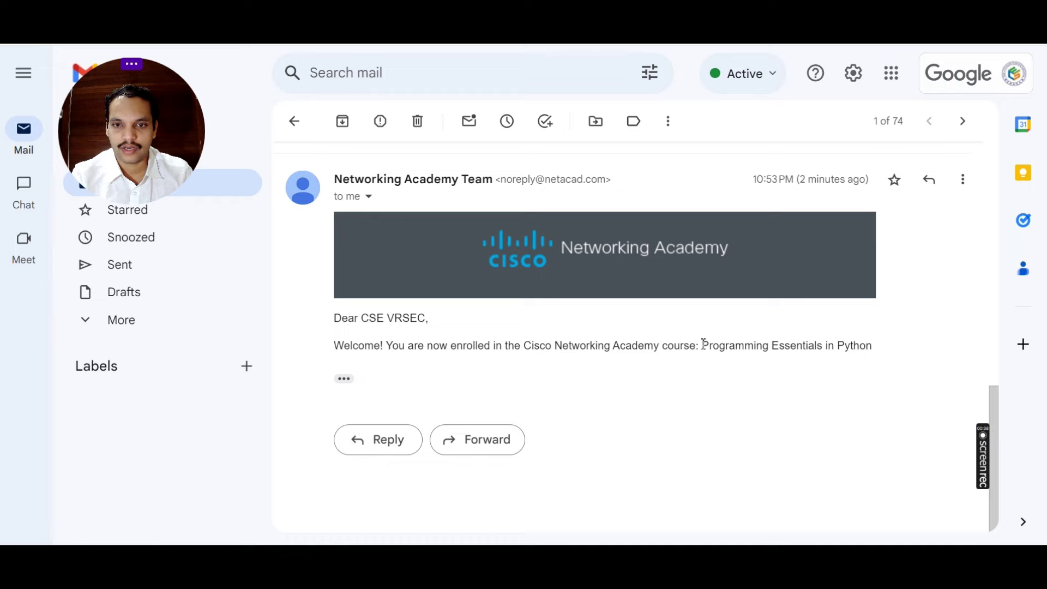
drag(702, 345, 874, 348)
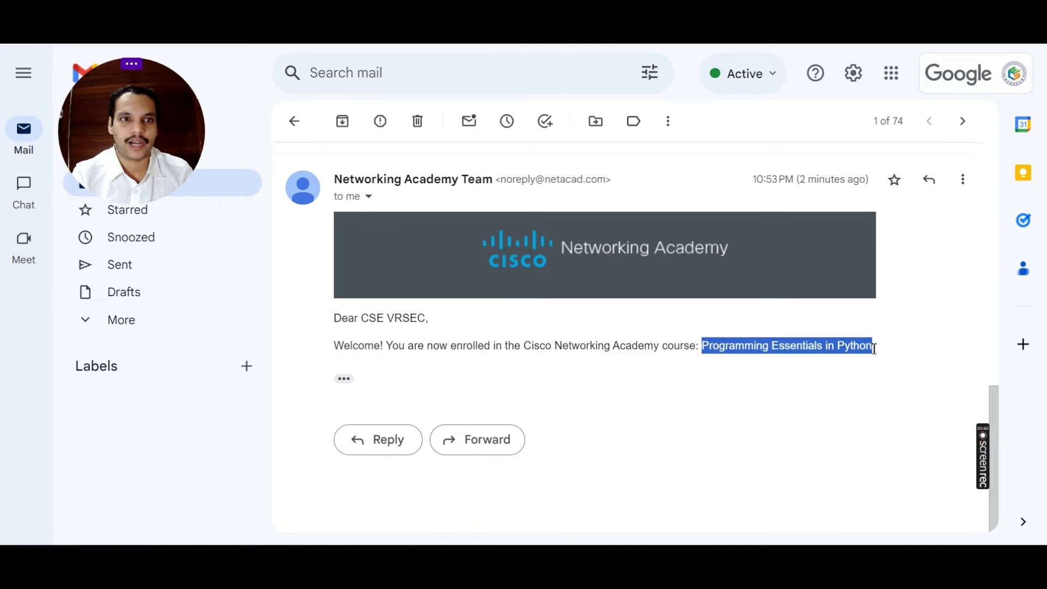
scroll(687, 371, up, 10)
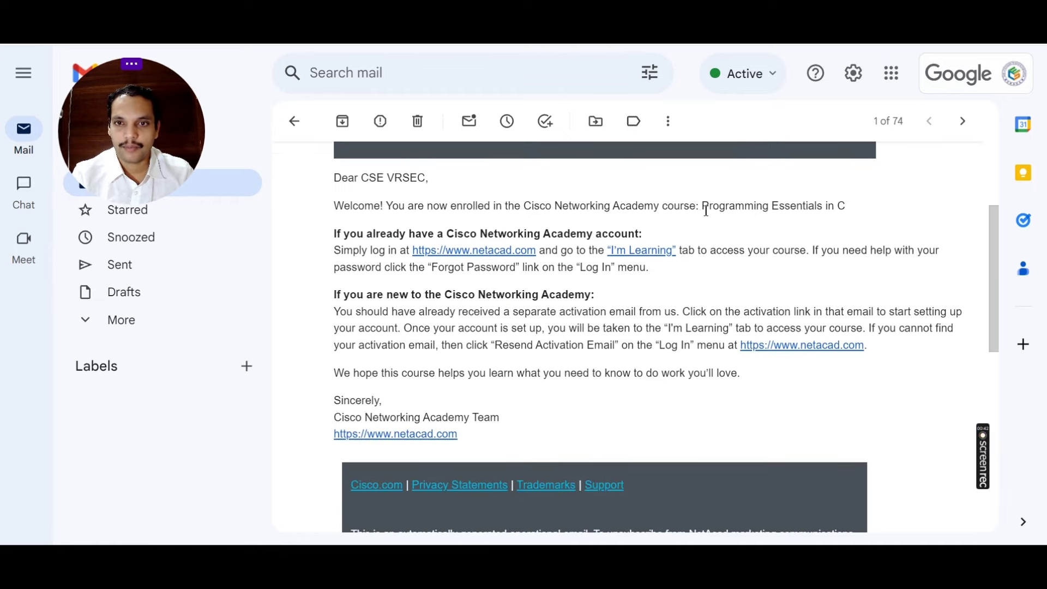
drag(704, 210, 849, 210)
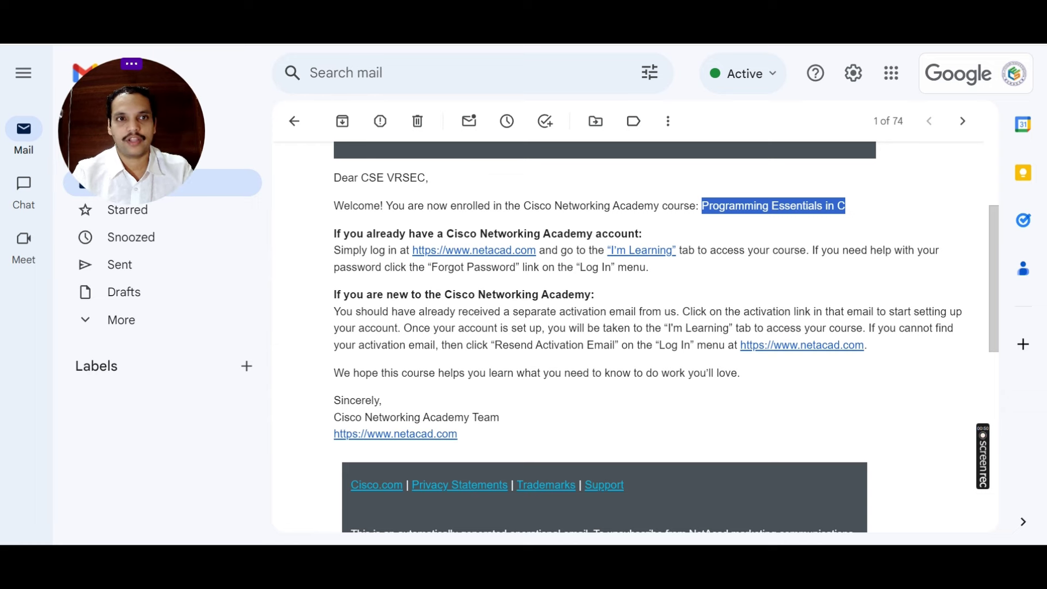
key(ctrl+t)
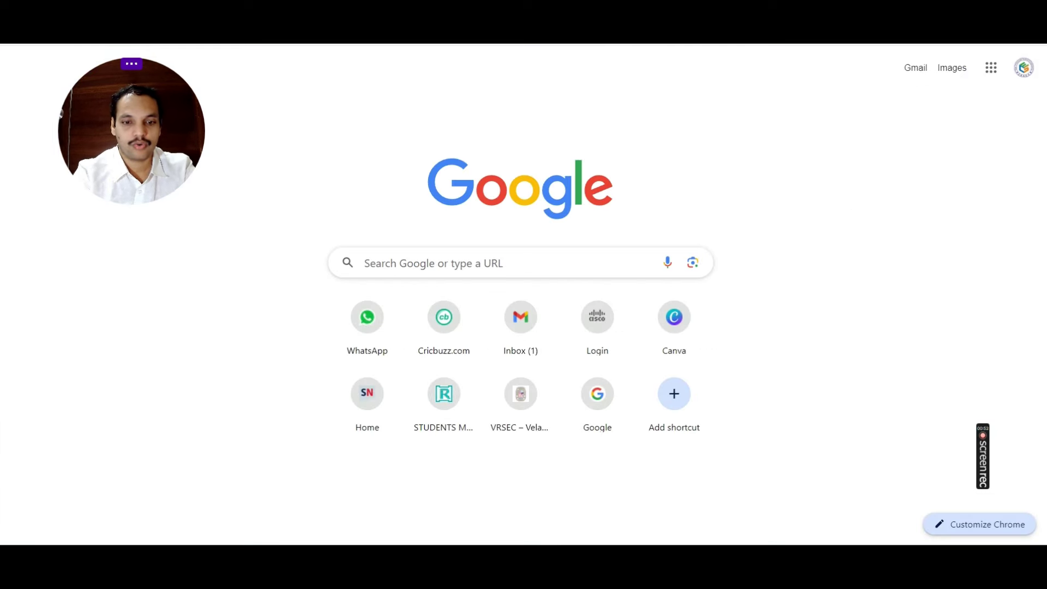
Step: Go to netacad.com in the address bar
text(nrs)
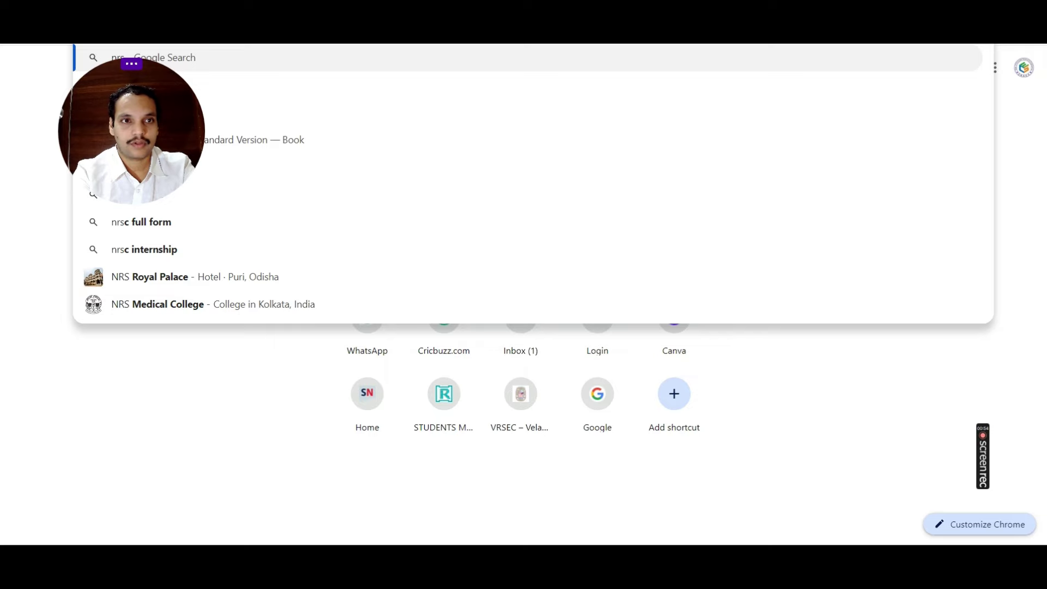
key(BackSpace)
key(BackSpace)
key(BackSpace)
text(netac)
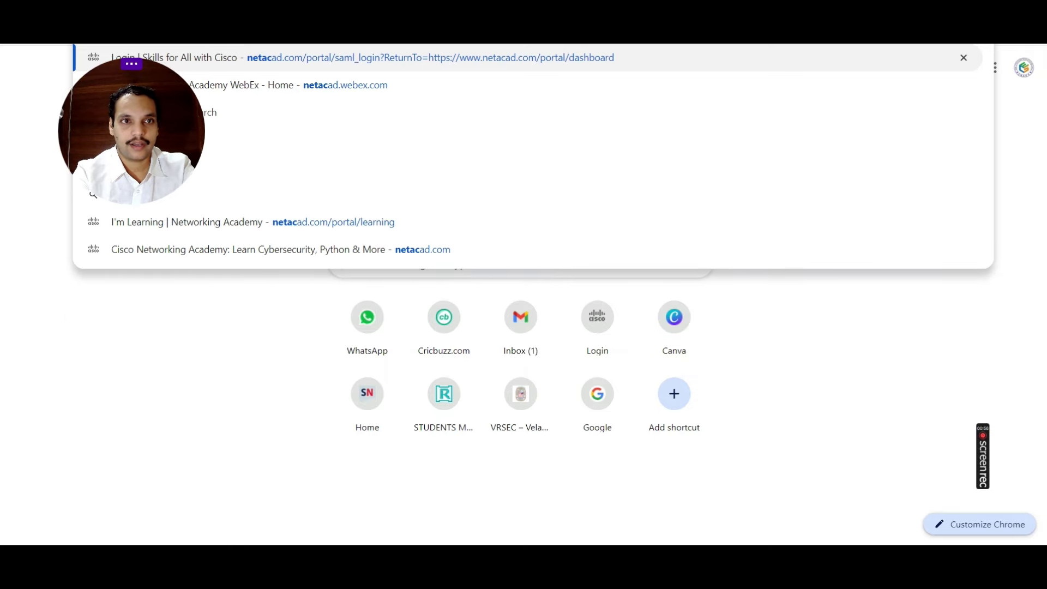
text(ad.com)
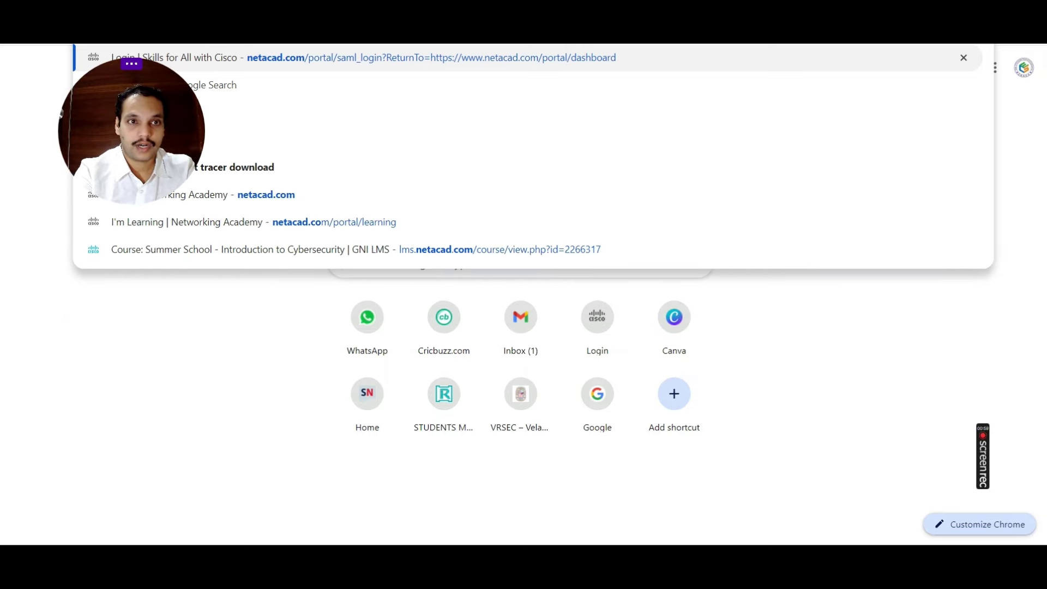
key(Return)
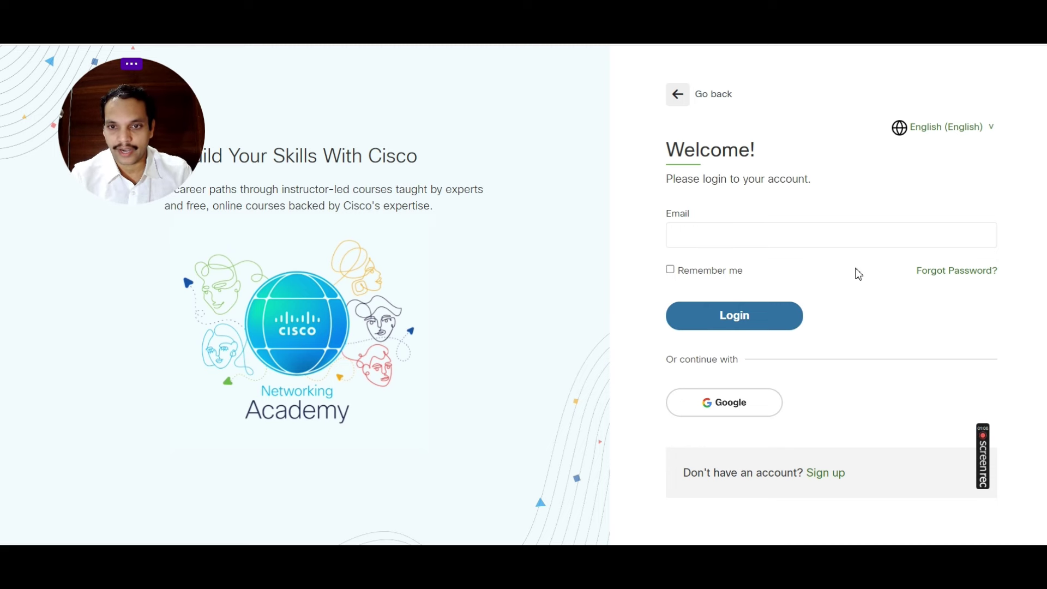
Step: Log in to Networking Academy with the account email and password
click(722, 238)
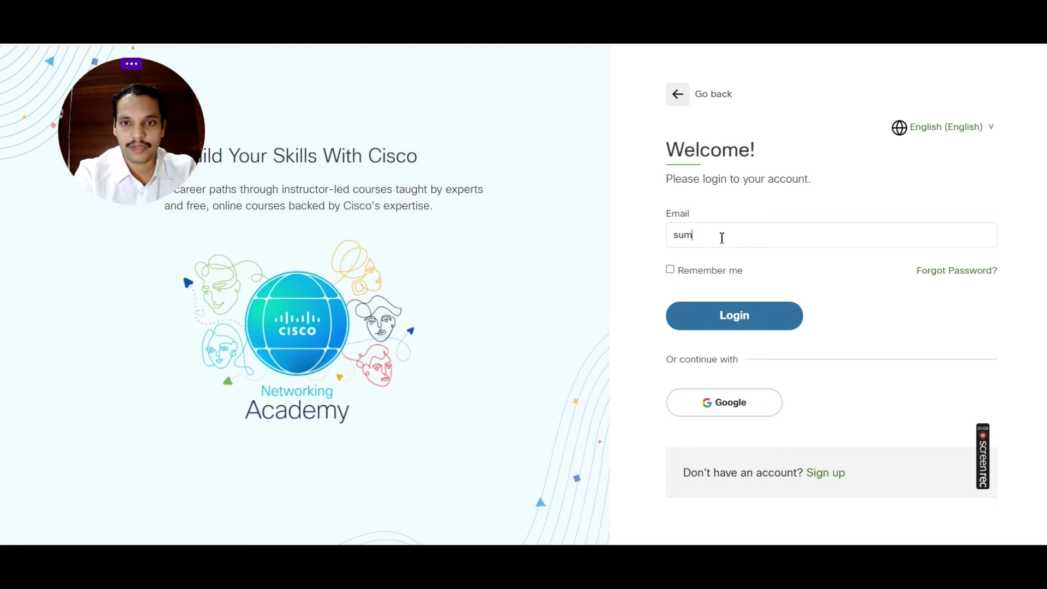
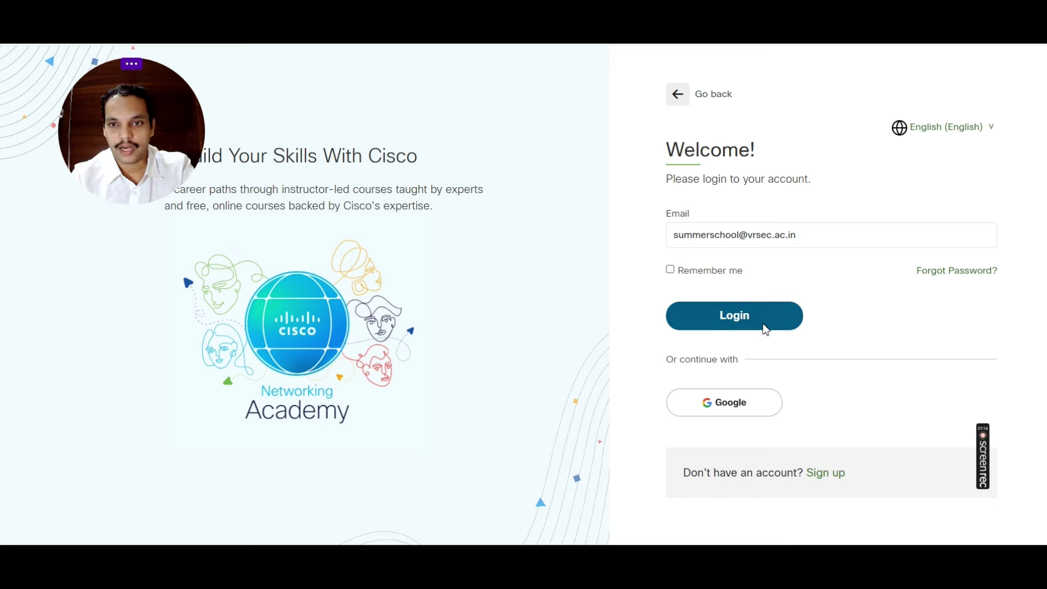
click(766, 326)
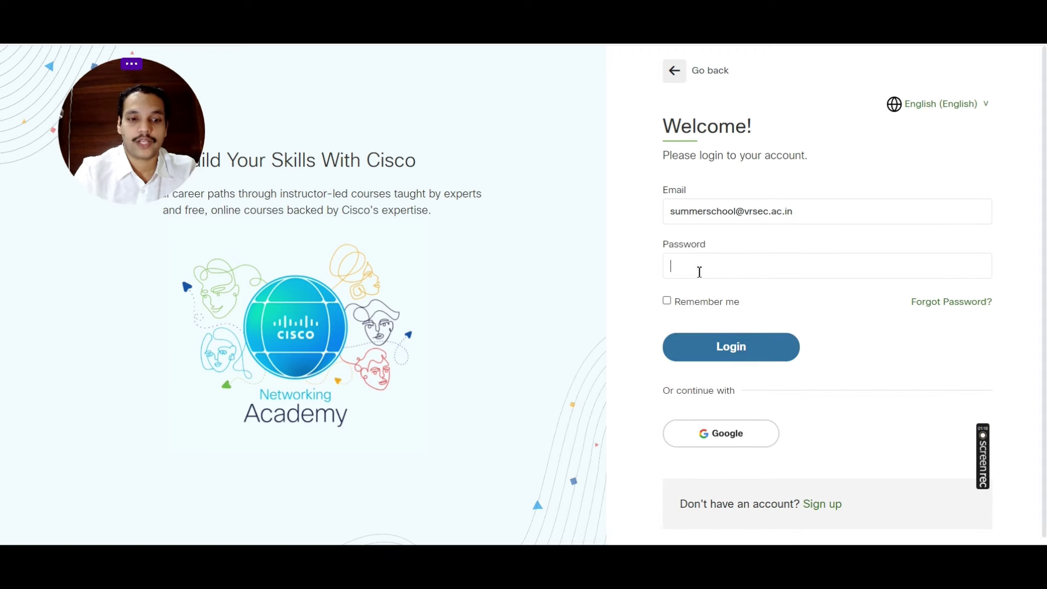
text(••)
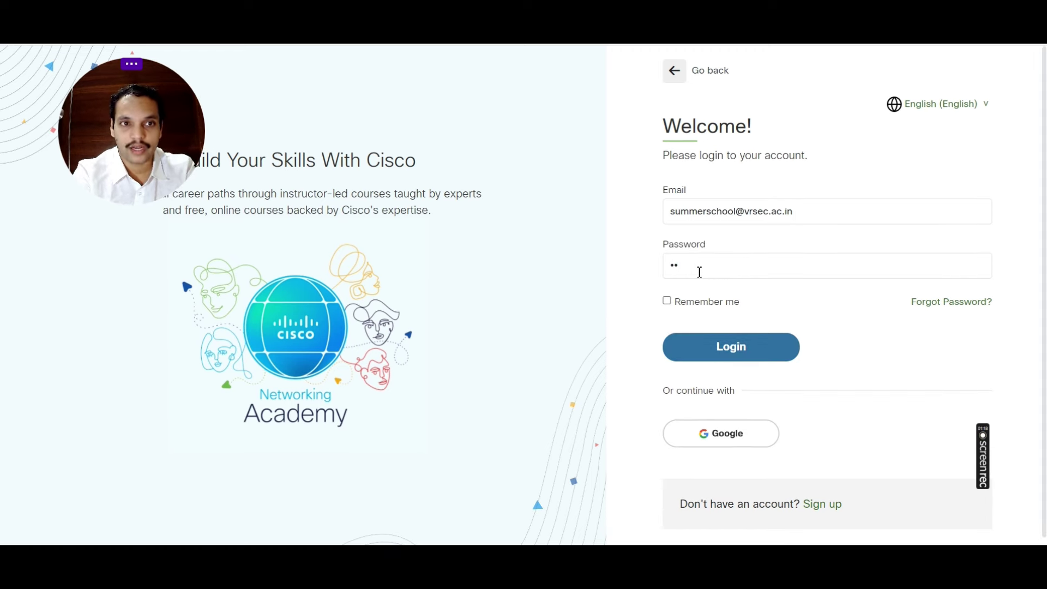
text(•••••••)
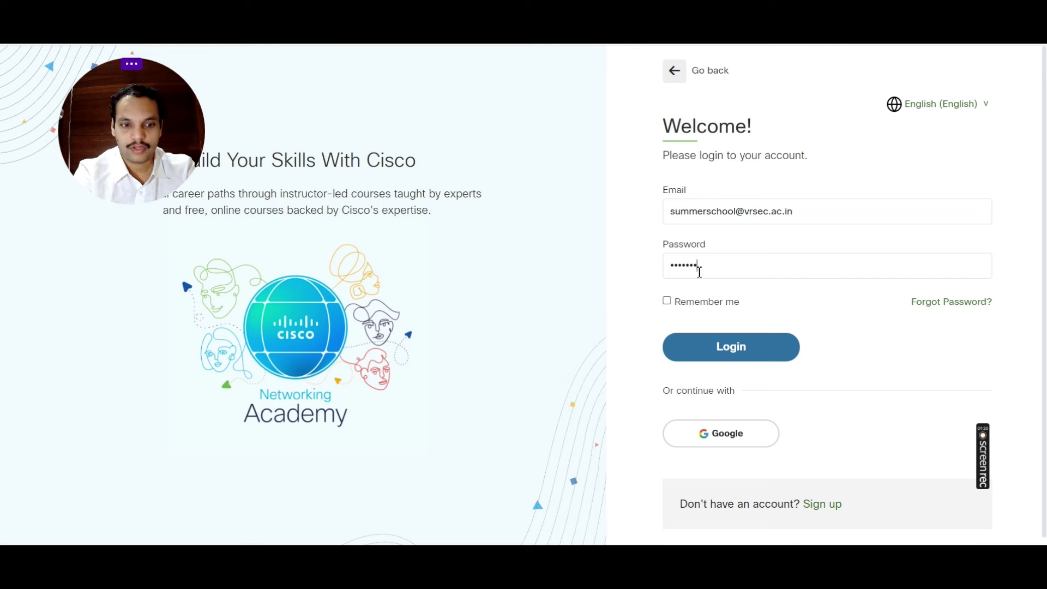
text(•)
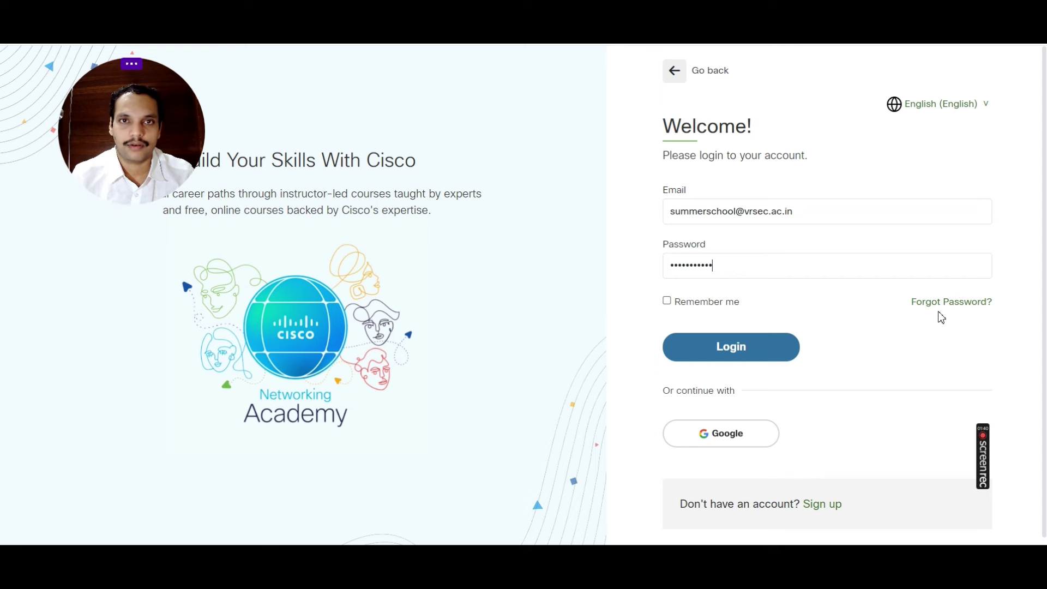
click(732, 349)
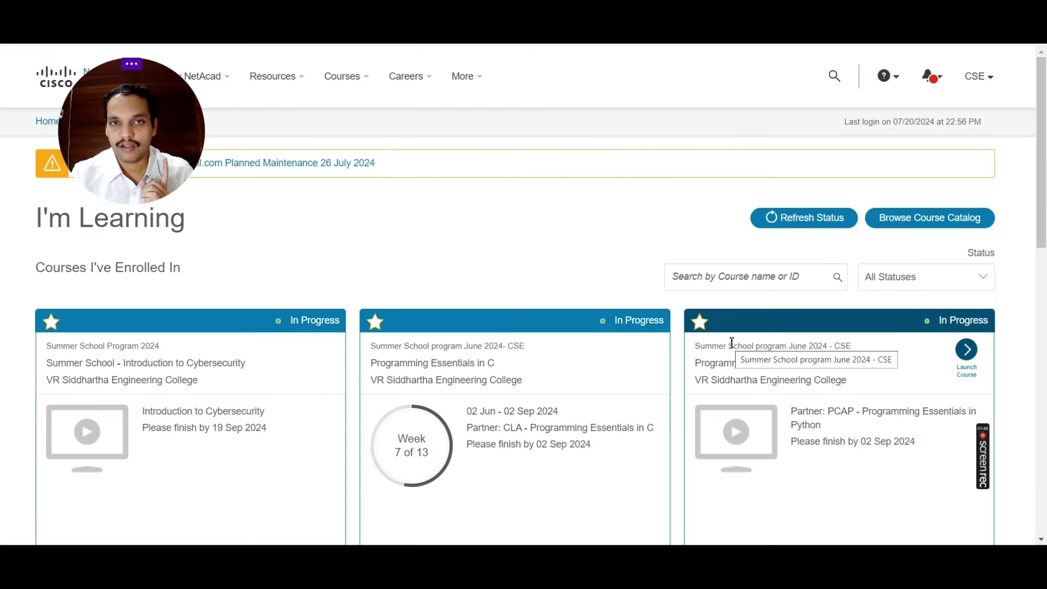
Step: Launch the Programming Essentials in C course from its dashboard card
scroll(551, 318, down, 2)
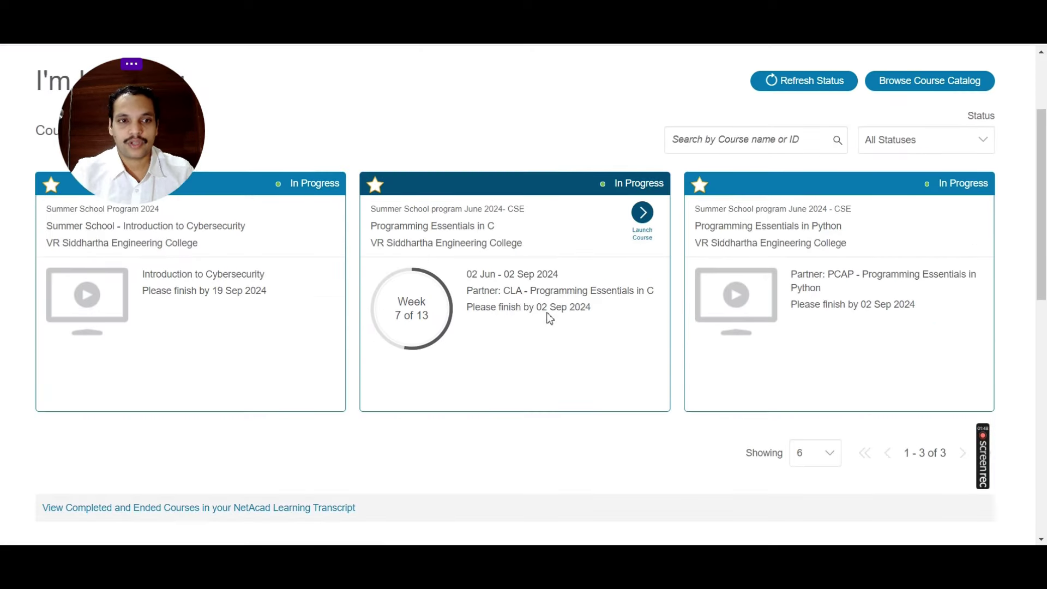
scroll(552, 326, up, 1)
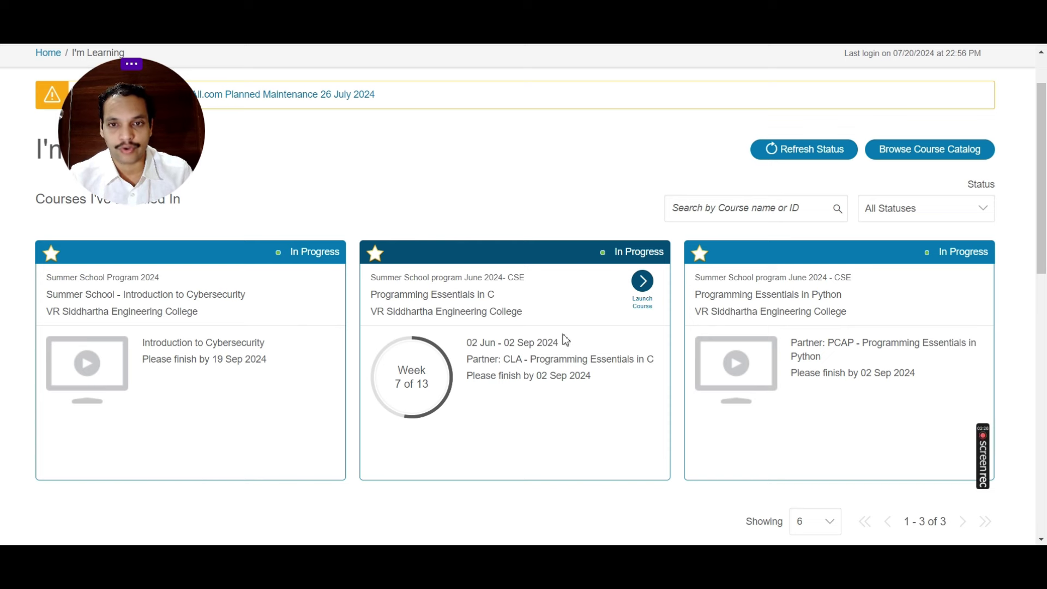
click(642, 292)
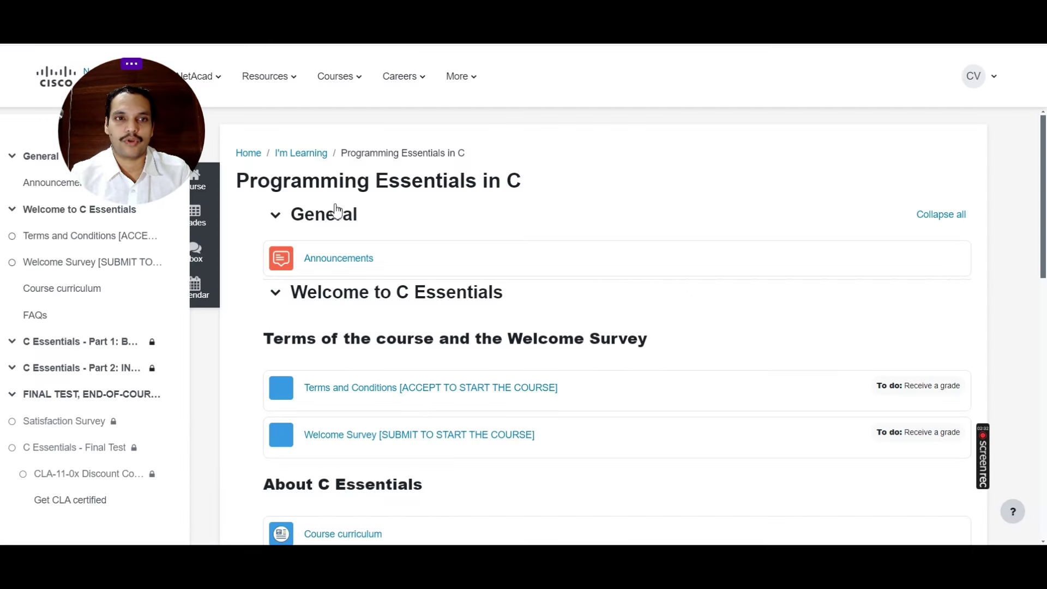
Step: Scroll the Welcome to C Essentials section to view its Terms and Welcome Survey to-dos
drag(106, 121, 968, 106)
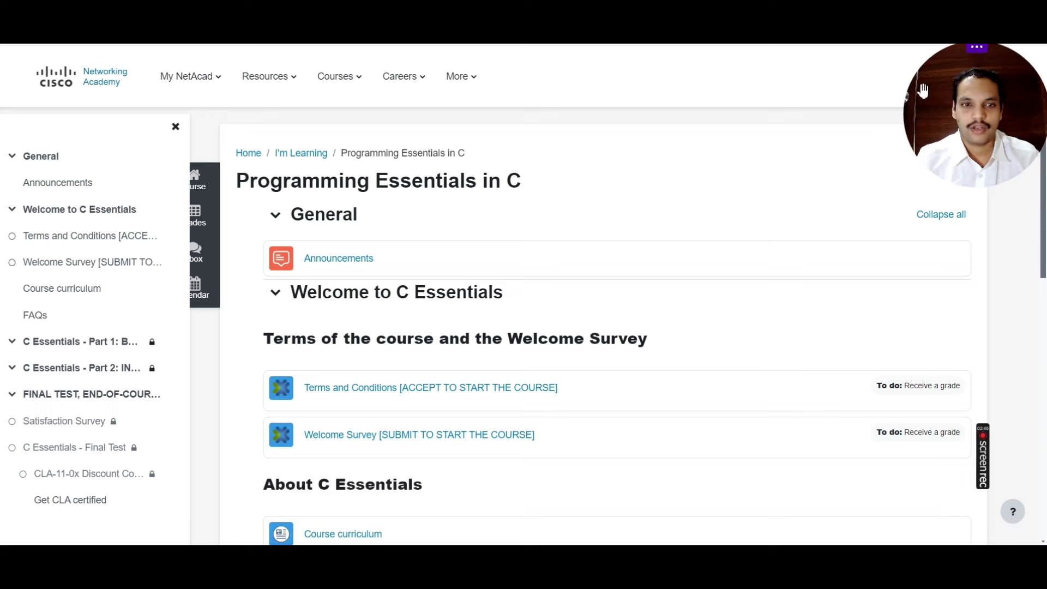
scroll(555, 360, down, 1)
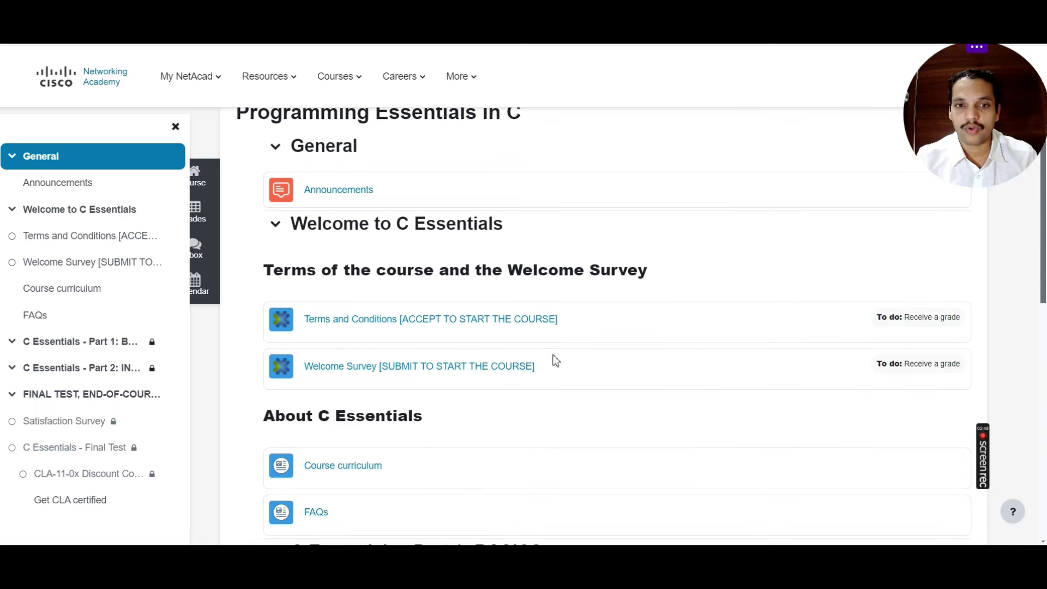
scroll(543, 402, down, 2)
scroll(543, 402, up, 1)
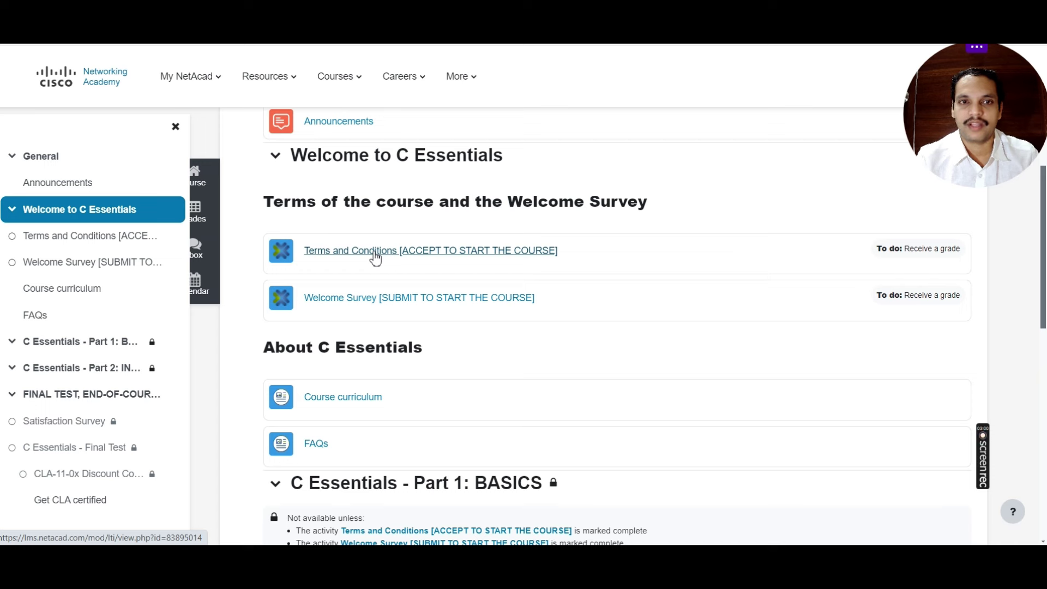
Step: Open the C course Terms and Conditions, tick the agreement and submit it
click(375, 254)
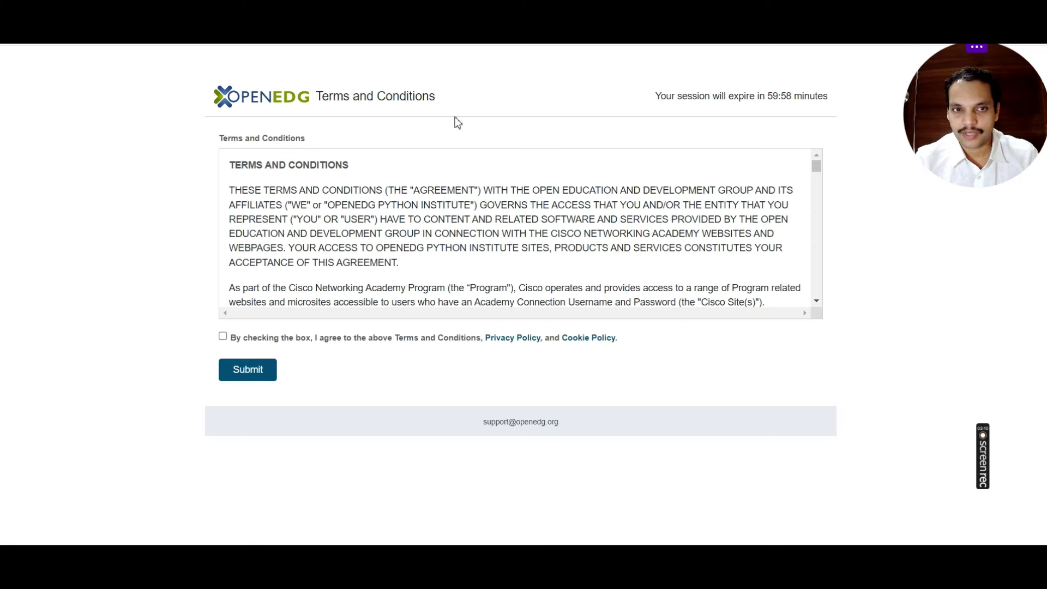
scroll(308, 213, down, 3)
scroll(307, 223, down, 6)
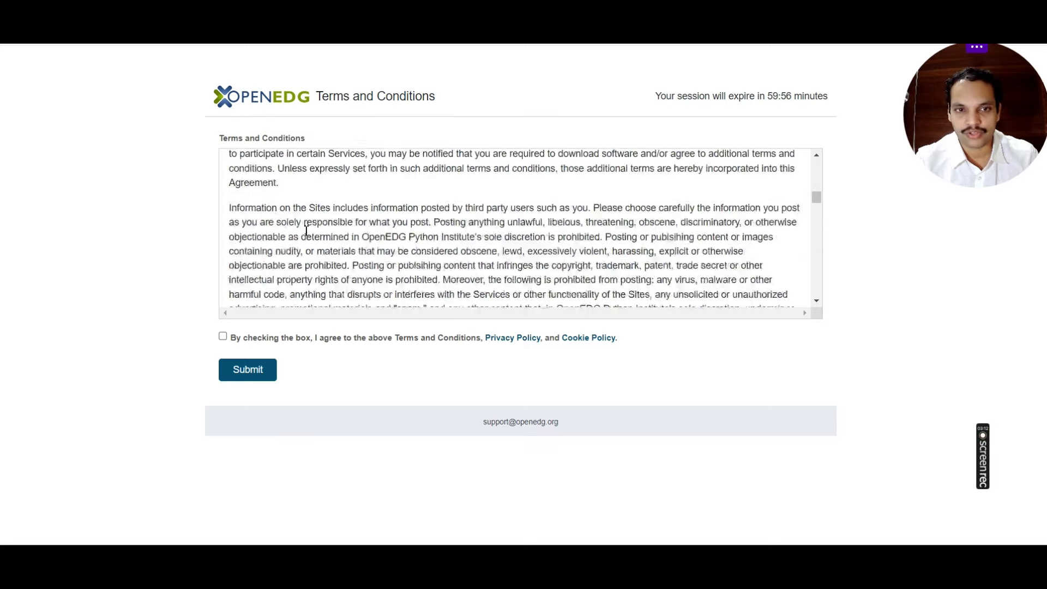
click(223, 337)
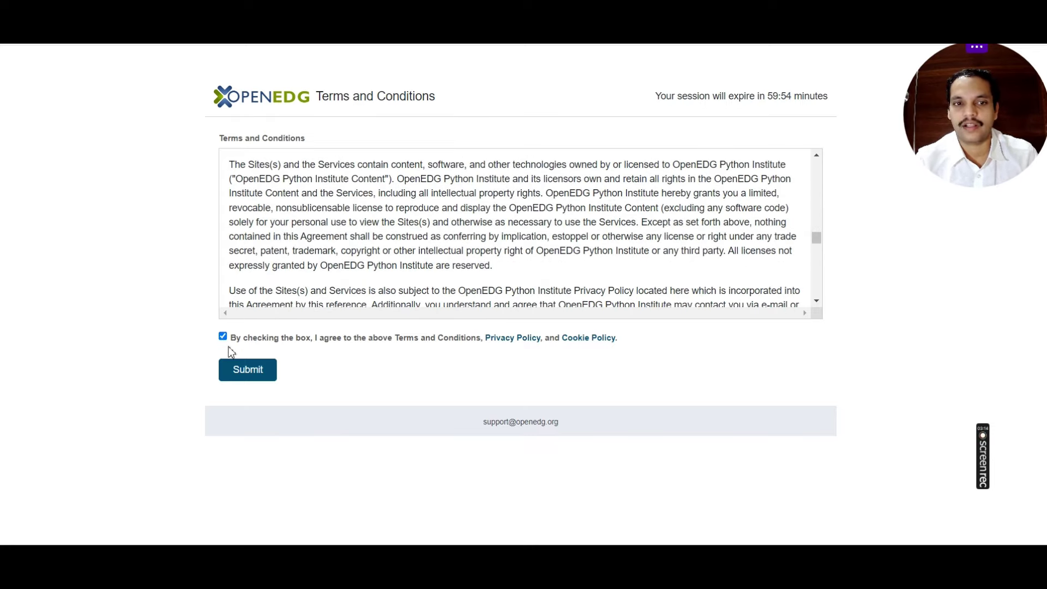
click(243, 373)
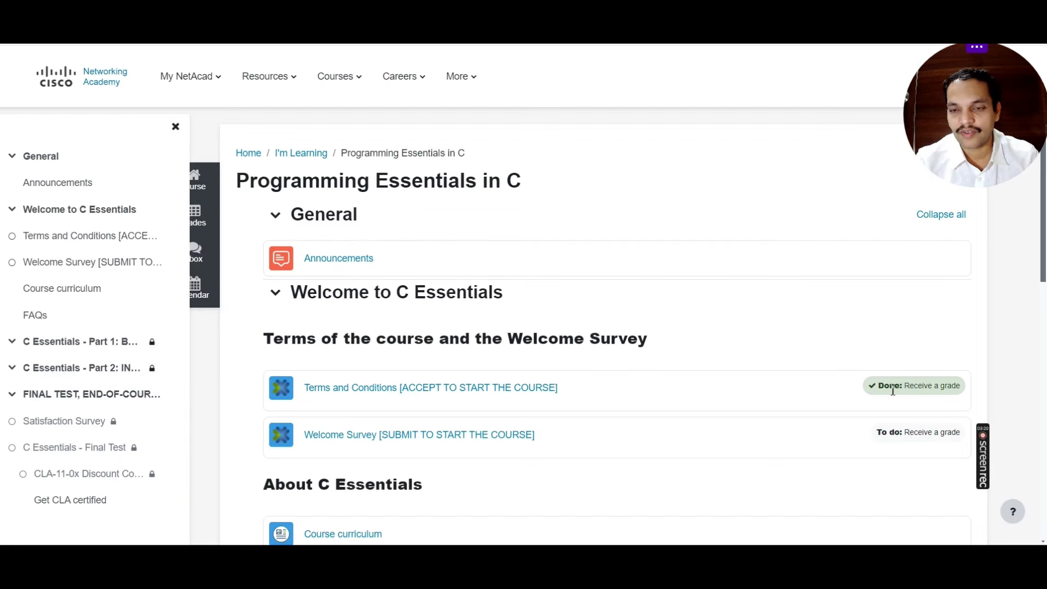
scroll(444, 355, down, 1)
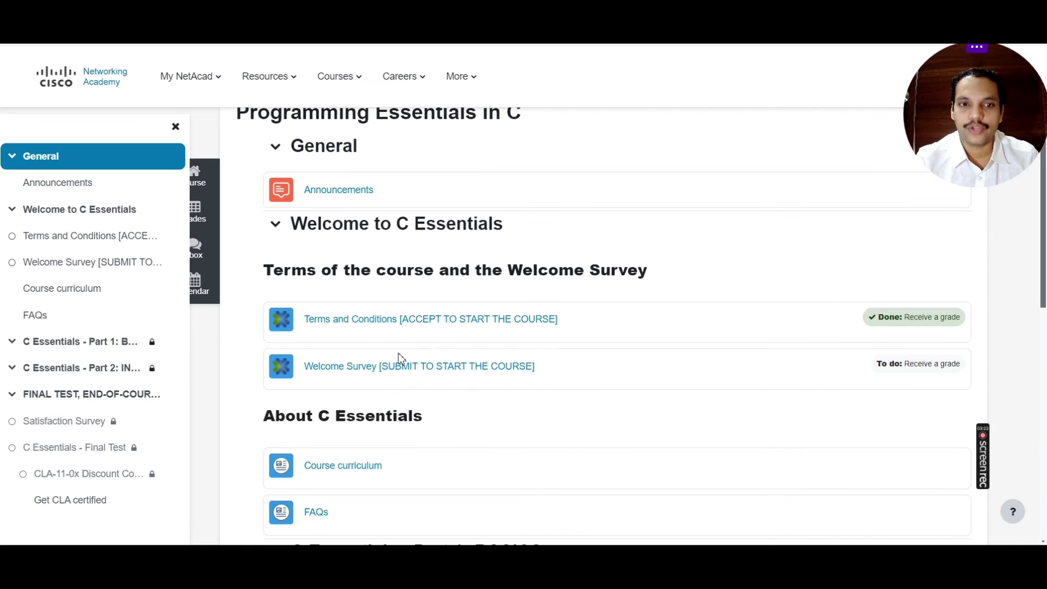
Step: In the Welcome Survey, answer academic relevance, no prior experience, C used before, and Maybe for certification
click(371, 369)
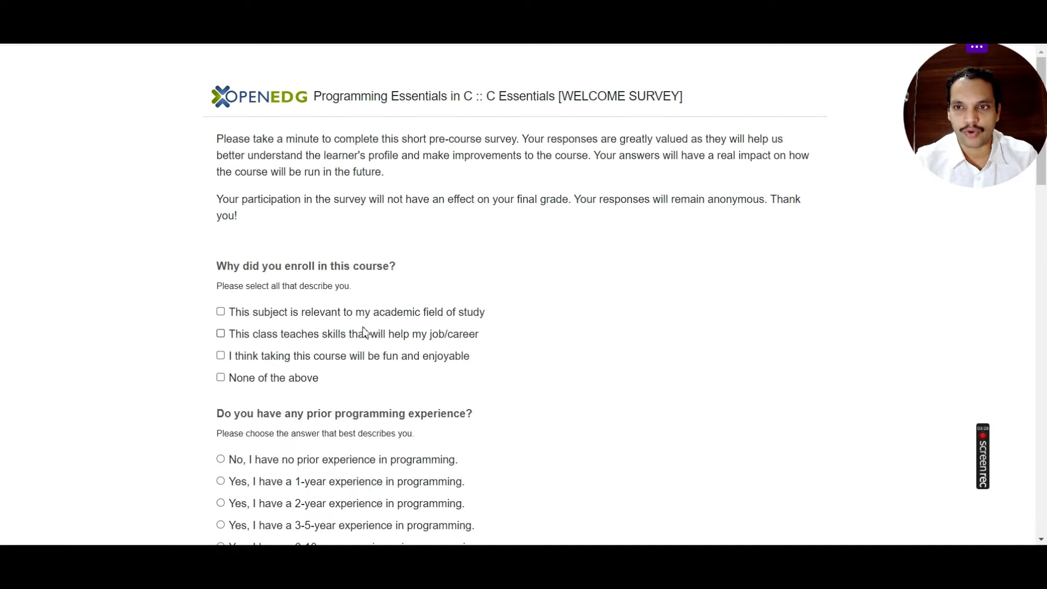
scroll(349, 335, down, 2)
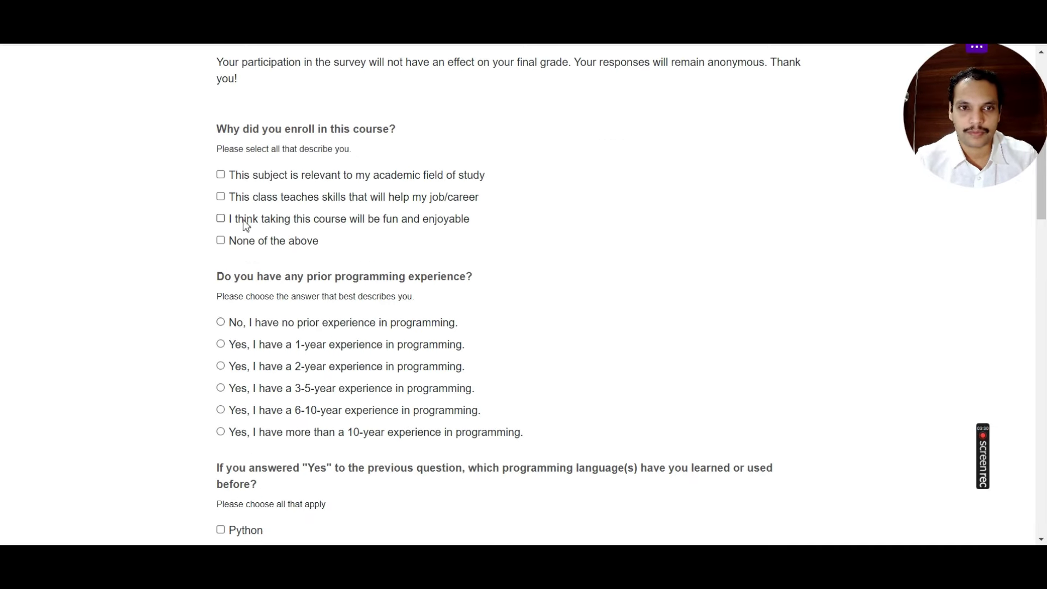
click(279, 176)
click(267, 322)
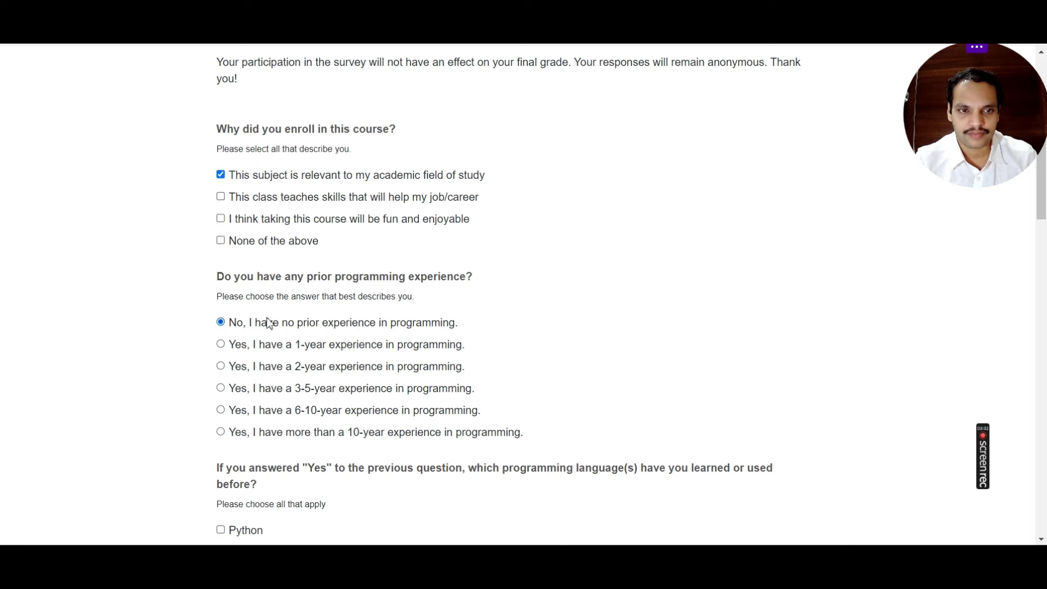
scroll(329, 360, down, 2)
click(220, 416)
scroll(534, 316, down, 8)
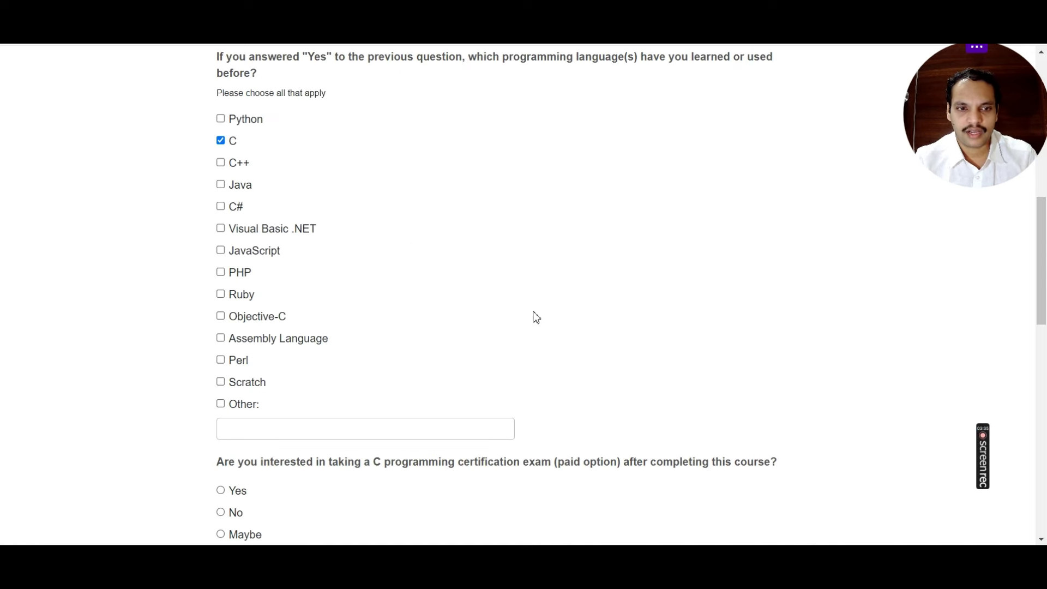
click(220, 328)
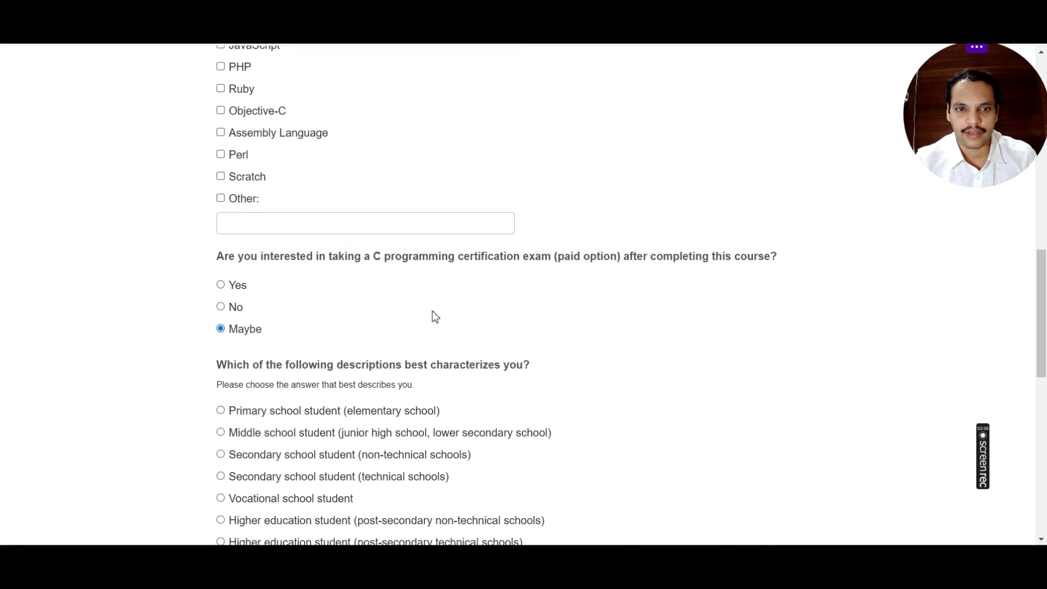
Step: Choose None of the above as self-description, answer the gender and age-range questions, and submit
scroll(327, 295, down, 2)
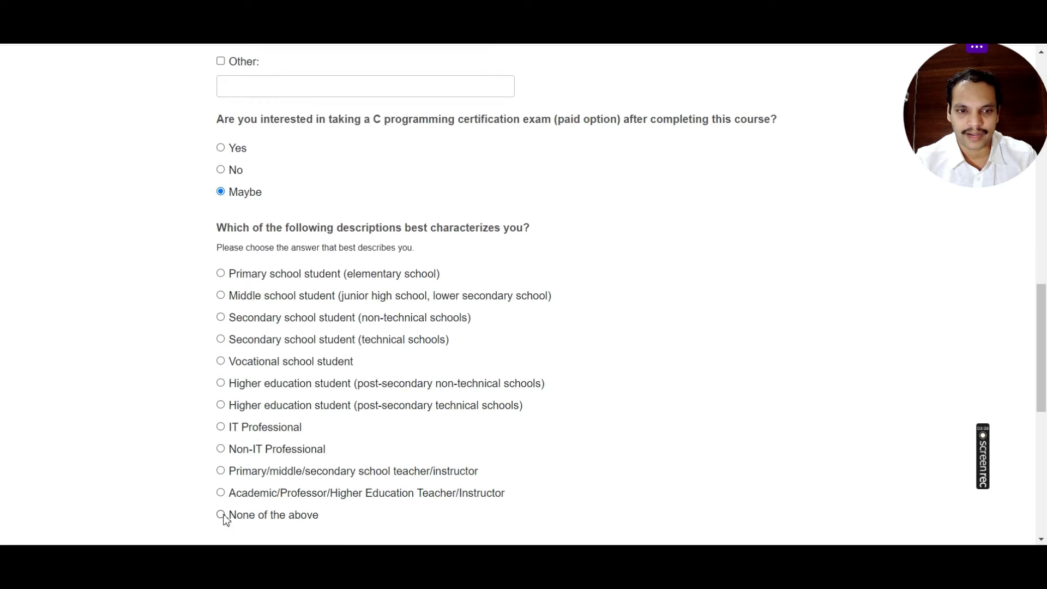
click(220, 515)
scroll(514, 290, down, 5)
click(231, 241)
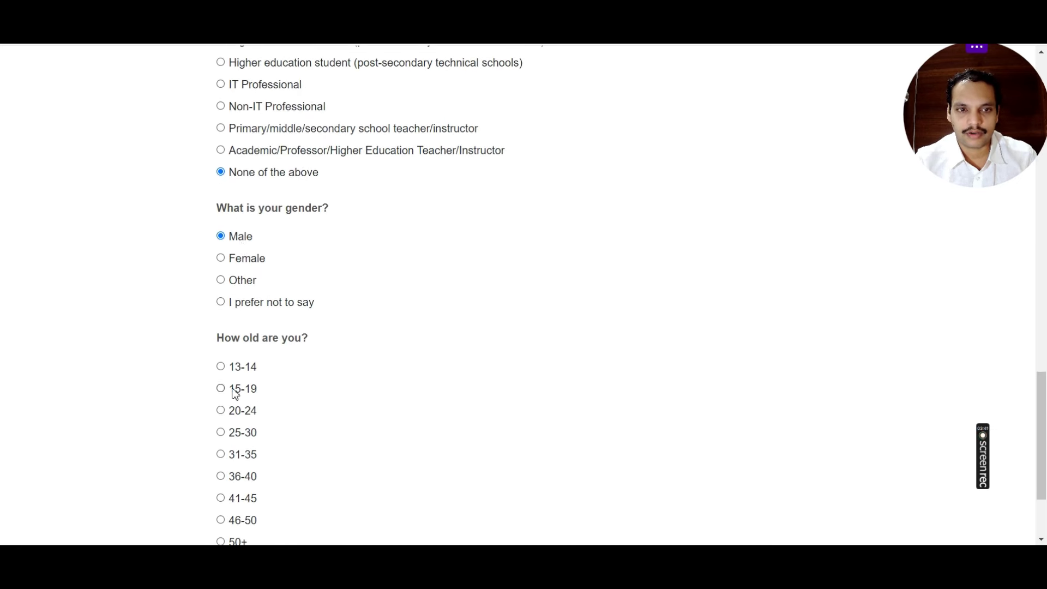
click(221, 410)
scroll(388, 339, down, 2)
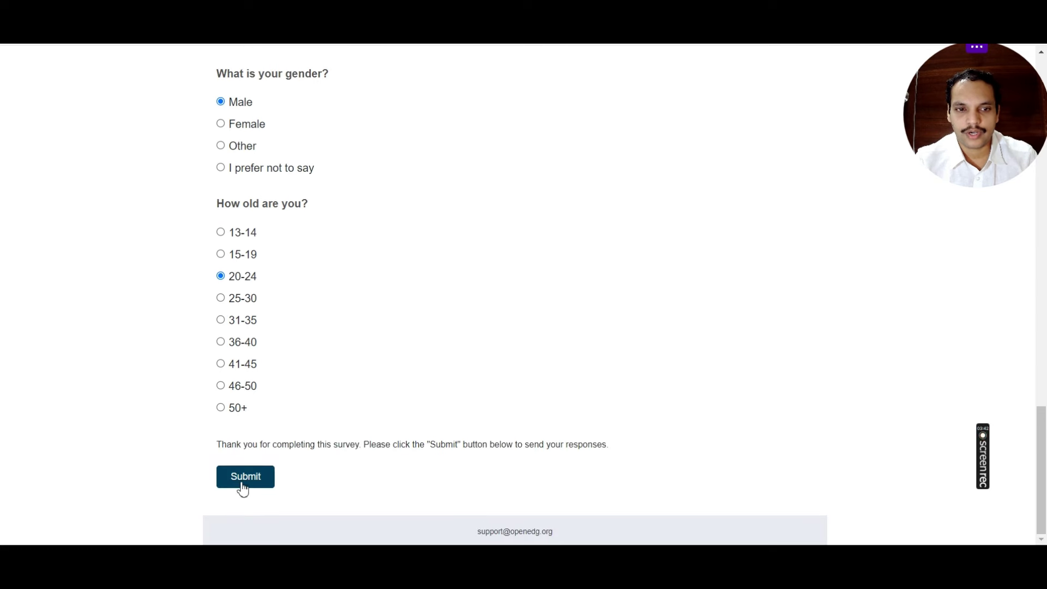
click(241, 483)
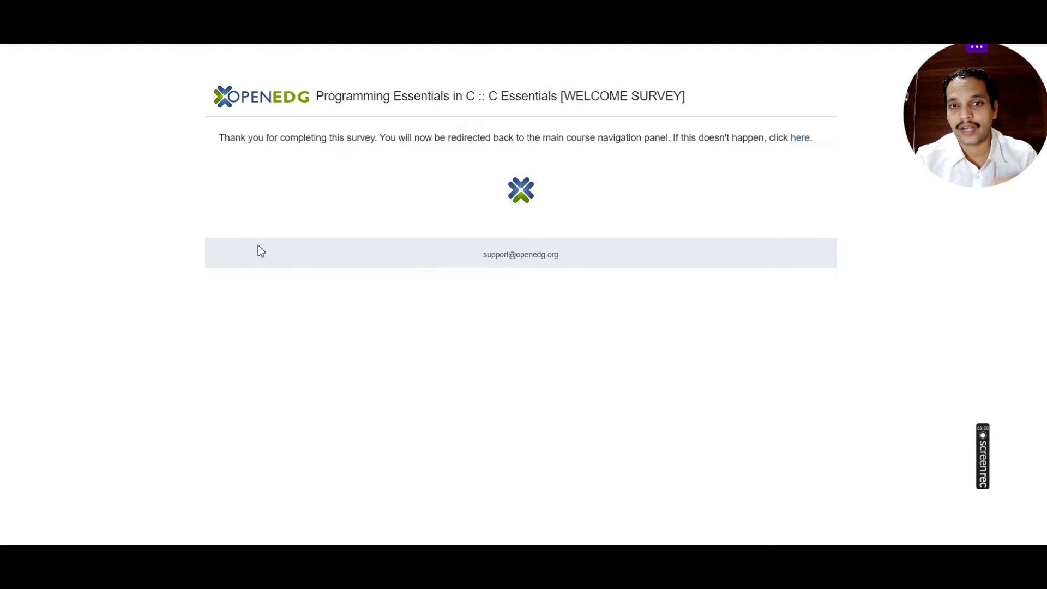
Step: Scroll the C Essentials course page to confirm the Welcome Survey now shows Done
scroll(620, 310, down, 6)
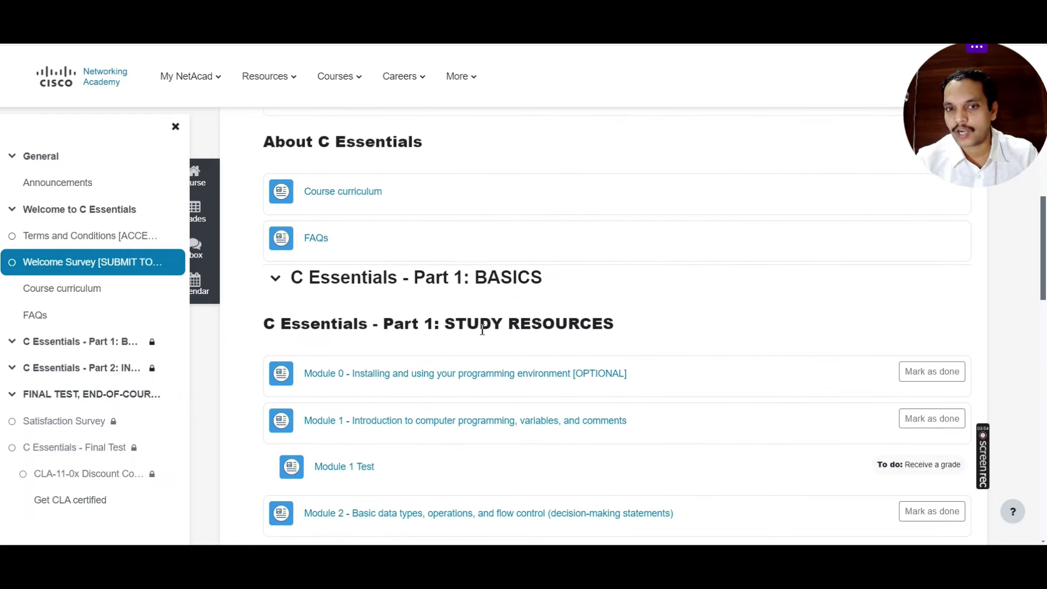
scroll(481, 329, down, 15)
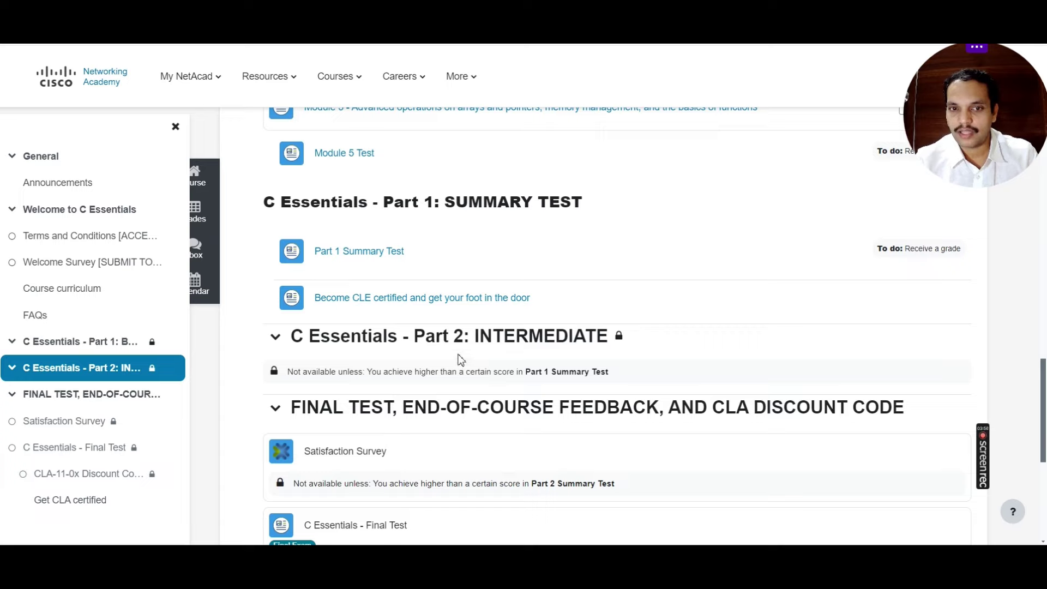
scroll(540, 355, down, 6)
scroll(566, 382, up, 3)
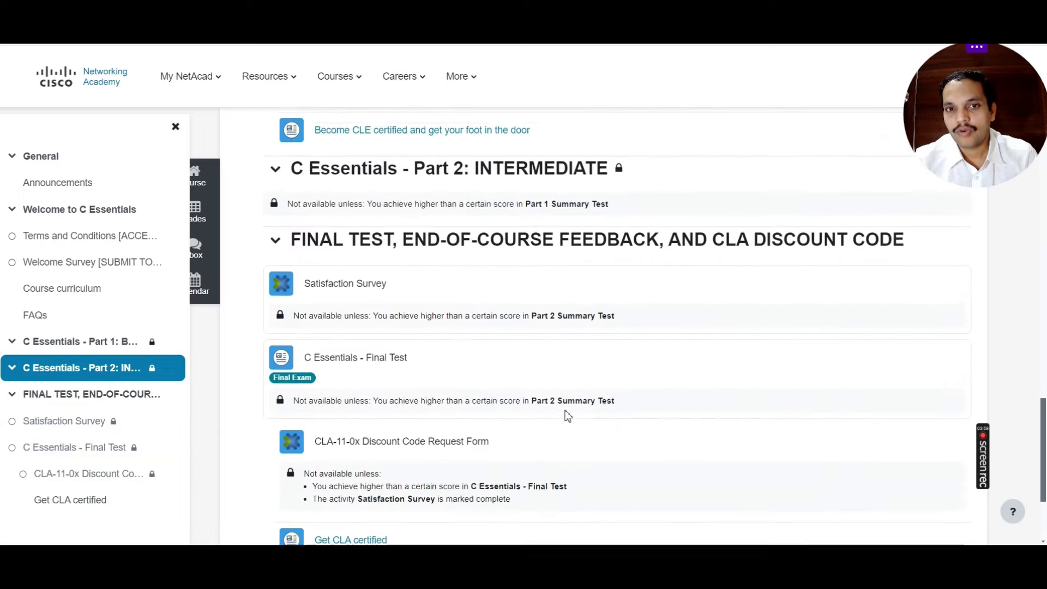
scroll(565, 416, up, 15)
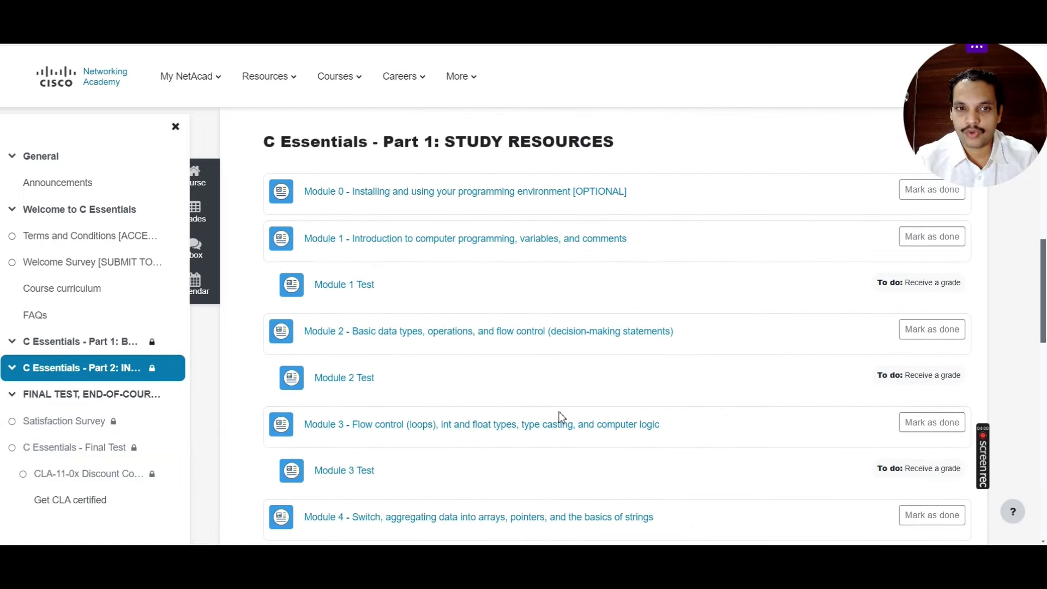
scroll(562, 417, up, 1)
Step: Zoom the page in two levels with Ctrl+Plus and scroll to the Part 1 modules
key(ctrl+plus)
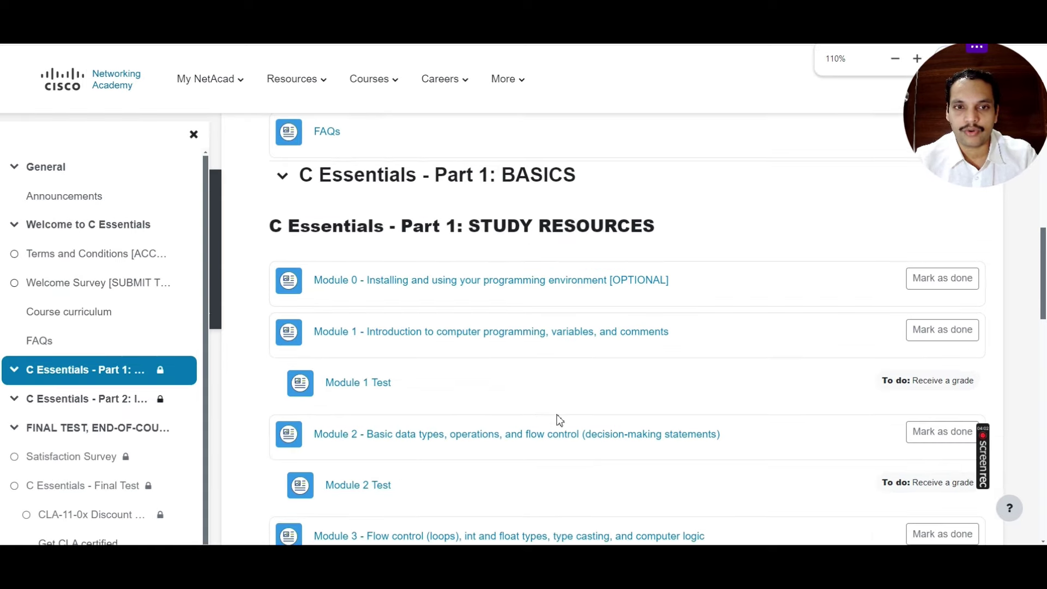
key(ctrl+plus)
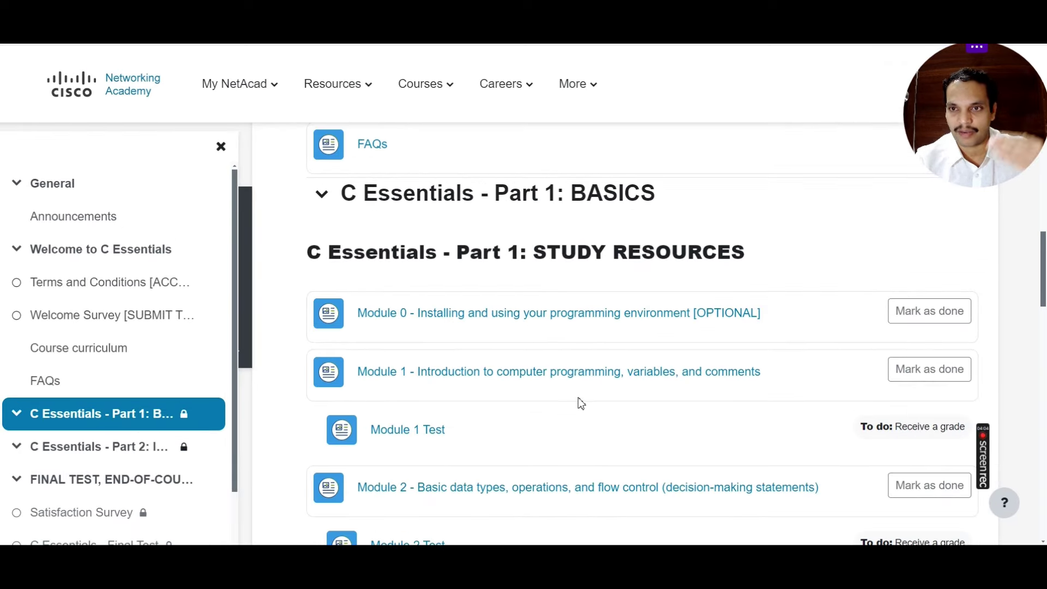
scroll(575, 404, up, 5)
scroll(499, 360, down, 4)
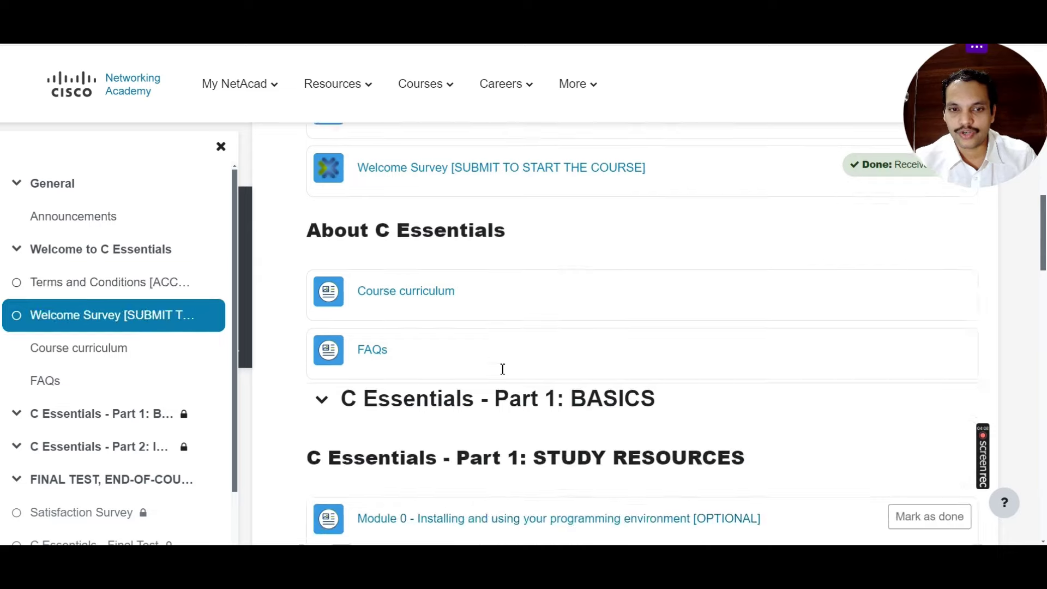
scroll(498, 341, down, 2)
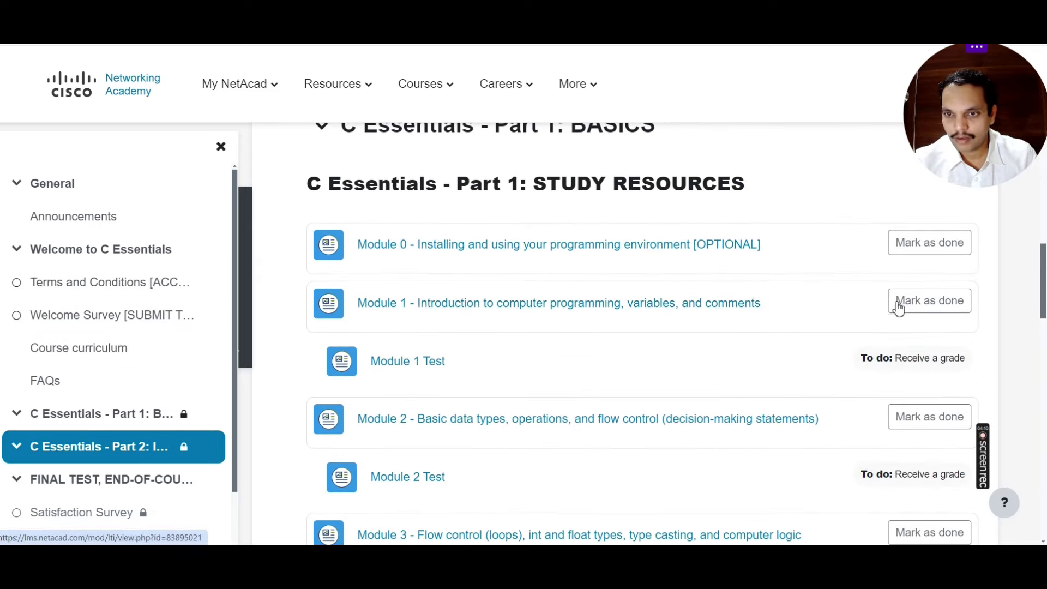
Step: Mark Module 1 and Module 2 of the Part 1 study resources as done
click(933, 304)
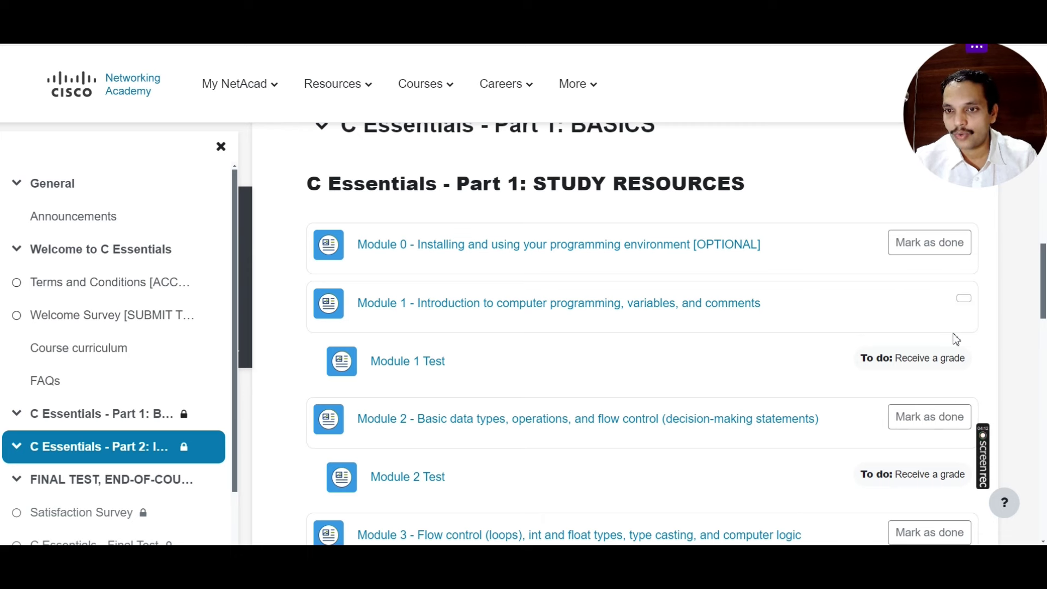
scroll(654, 316, down, 1)
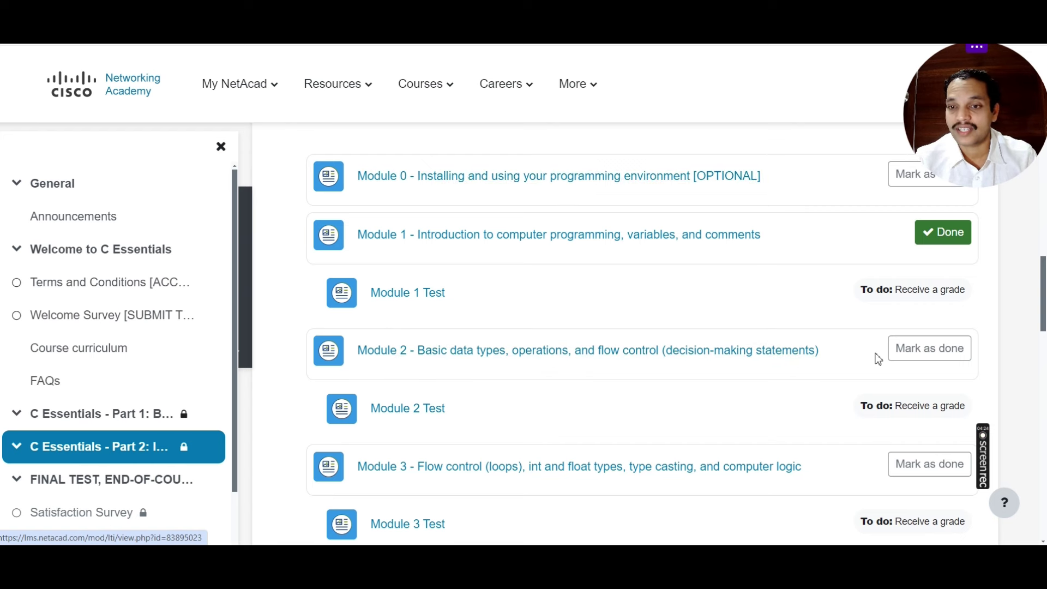
click(907, 352)
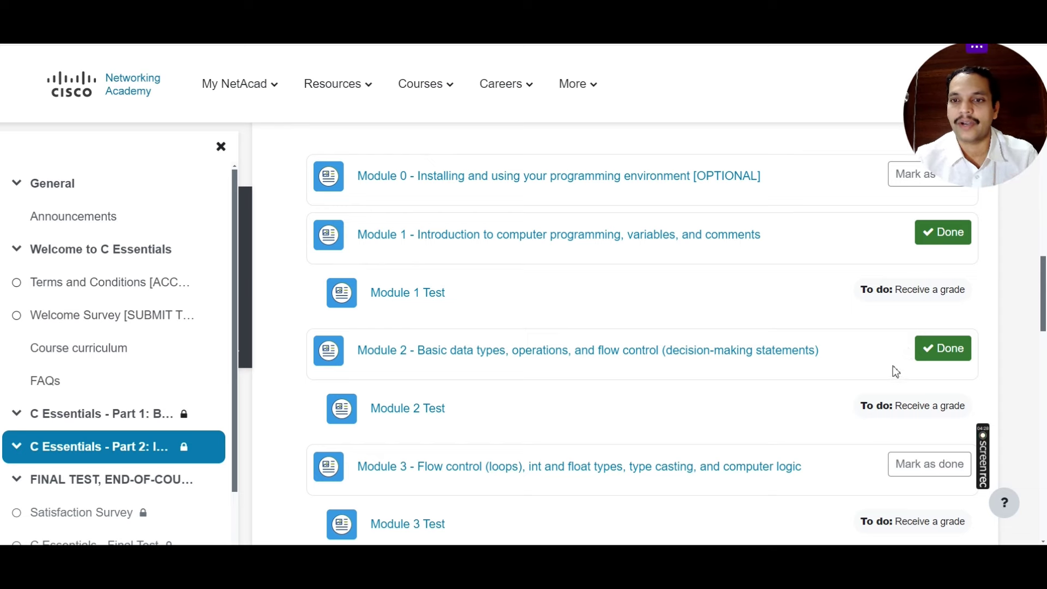
scroll(451, 355, down, 4)
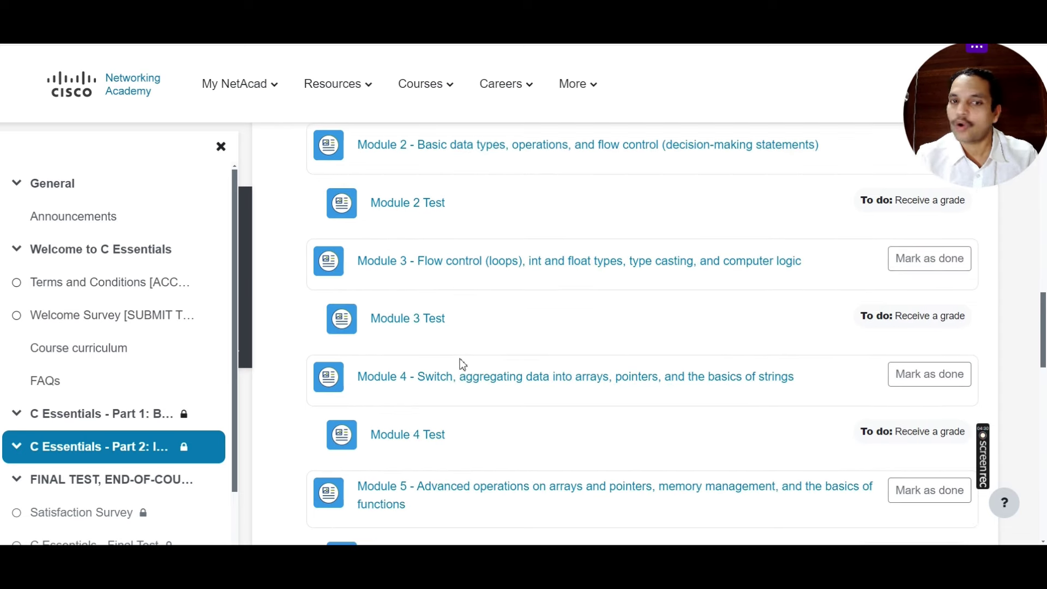
scroll(494, 338, down, 4)
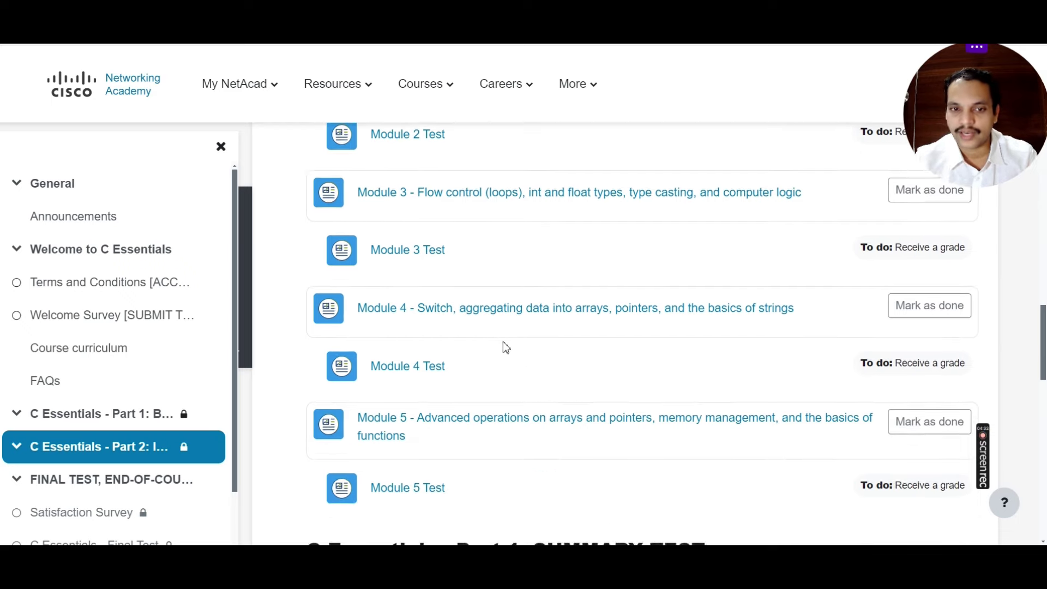
scroll(436, 371, down, 3)
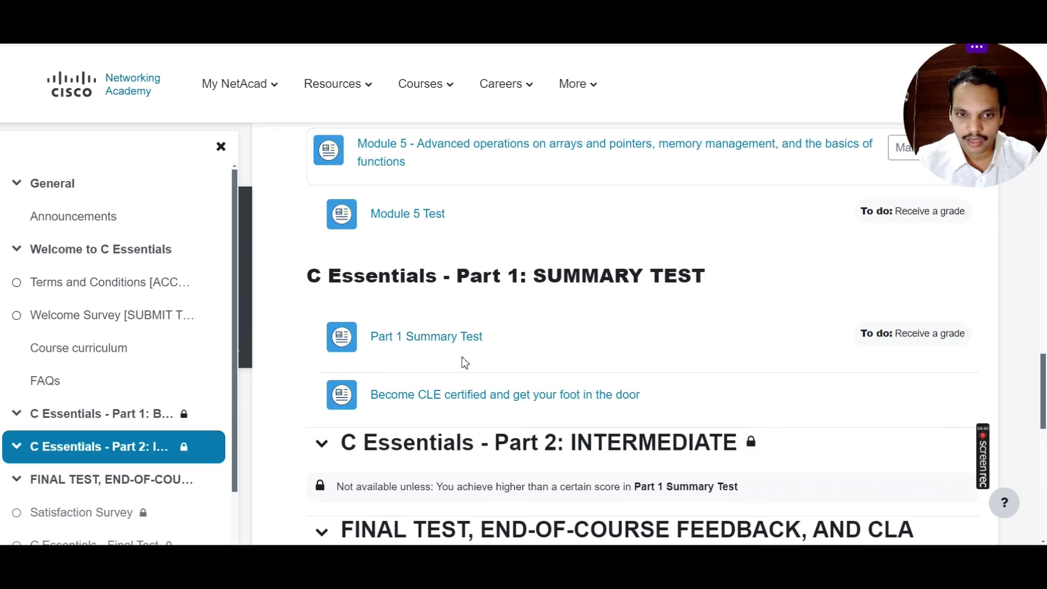
scroll(465, 363, down, 3)
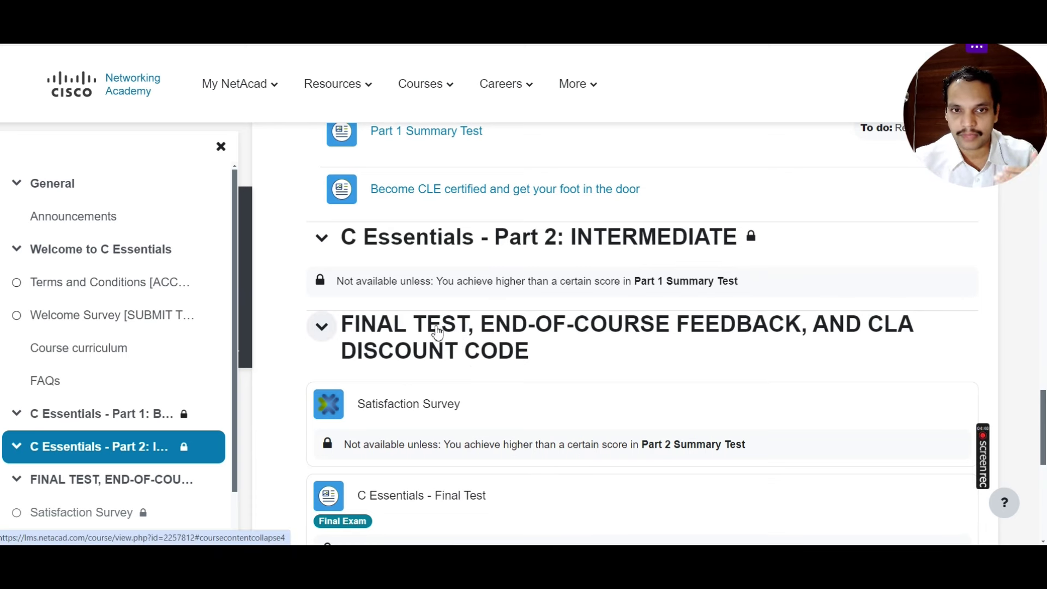
scroll(458, 342, up, 2)
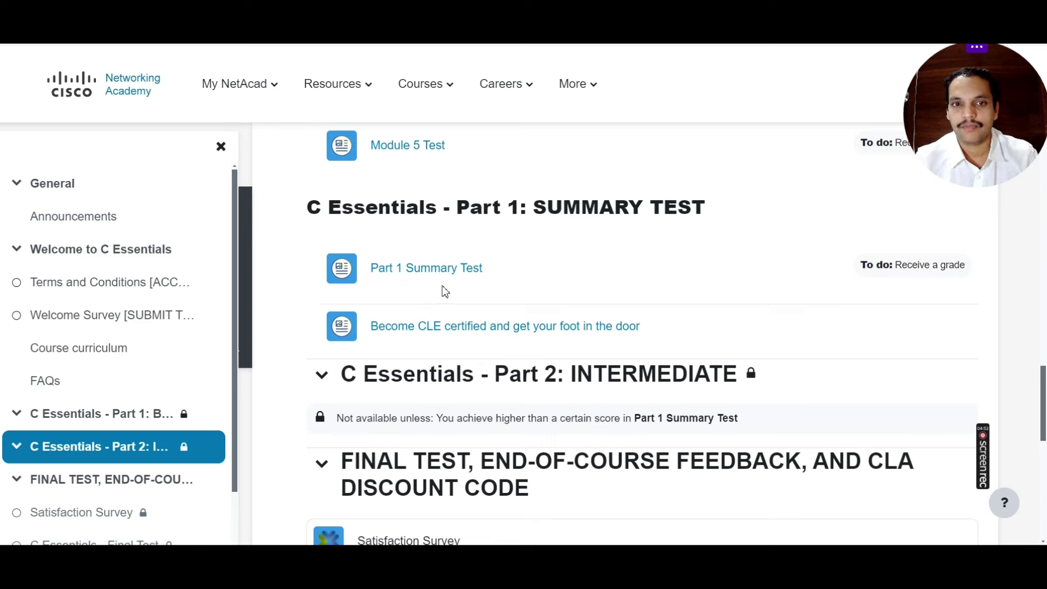
scroll(488, 327, down, 2)
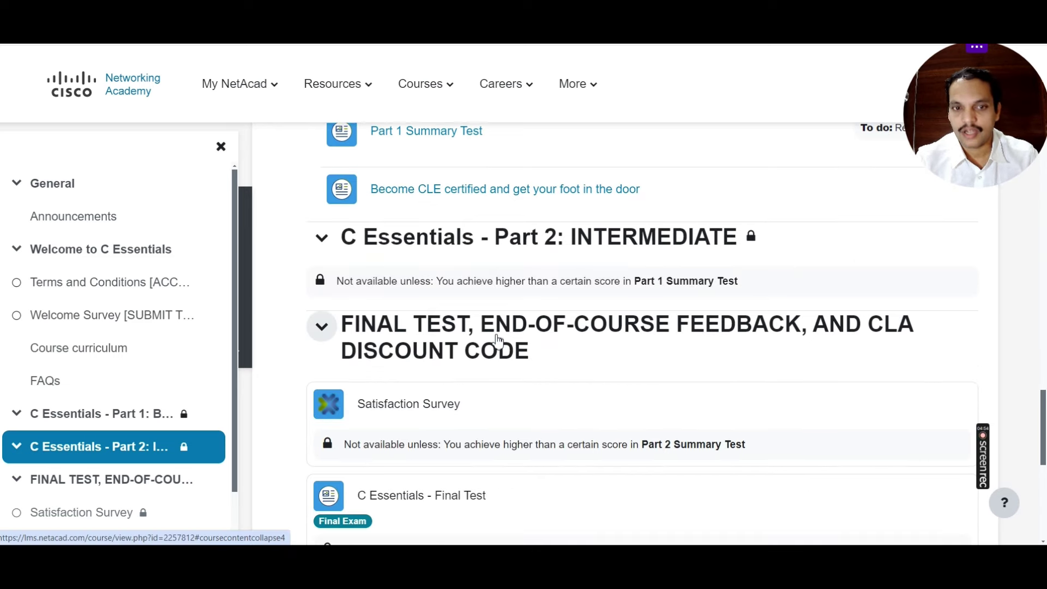
scroll(463, 338, down, 2)
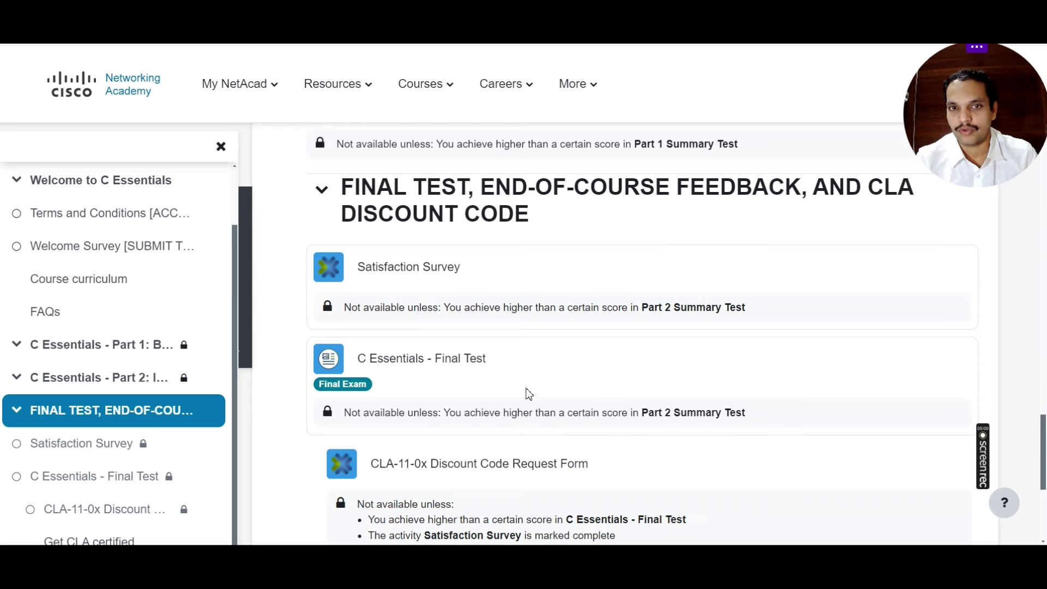
scroll(528, 394, up, 2)
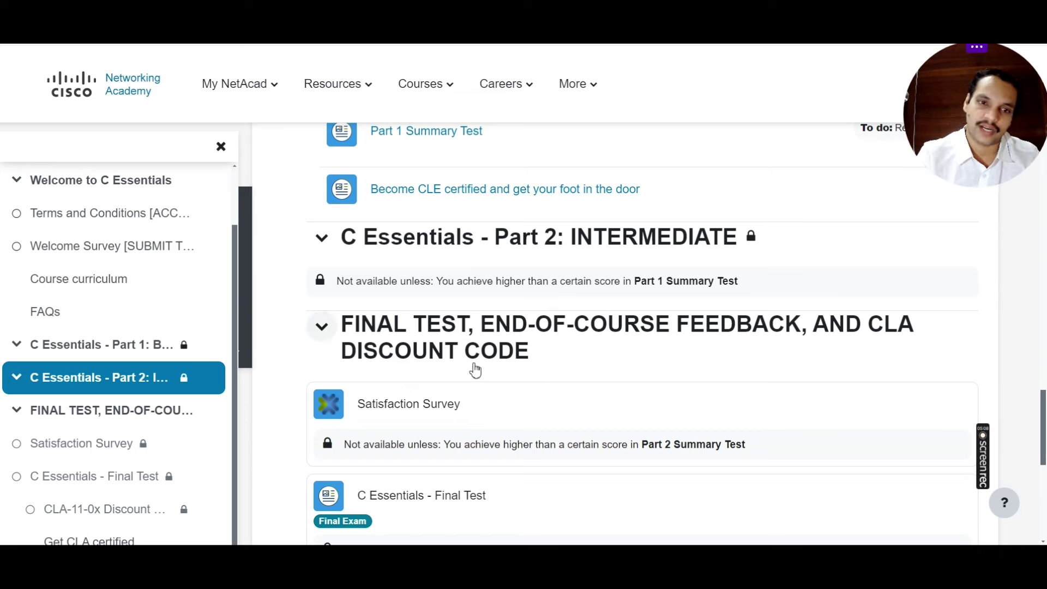
scroll(458, 421, down, 3)
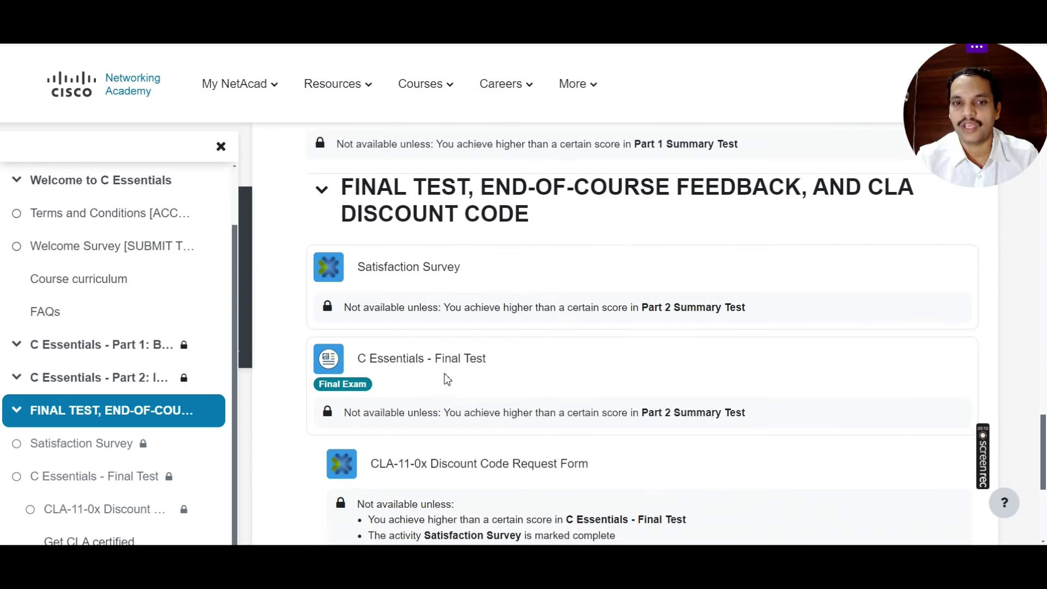
scroll(503, 378, down, 1)
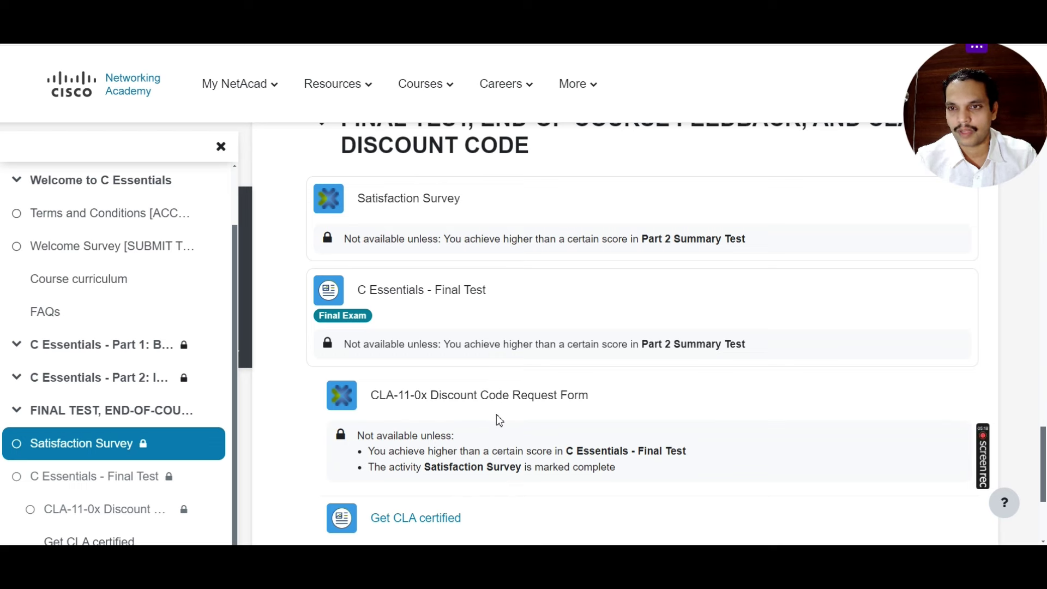
scroll(494, 414, down, 1)
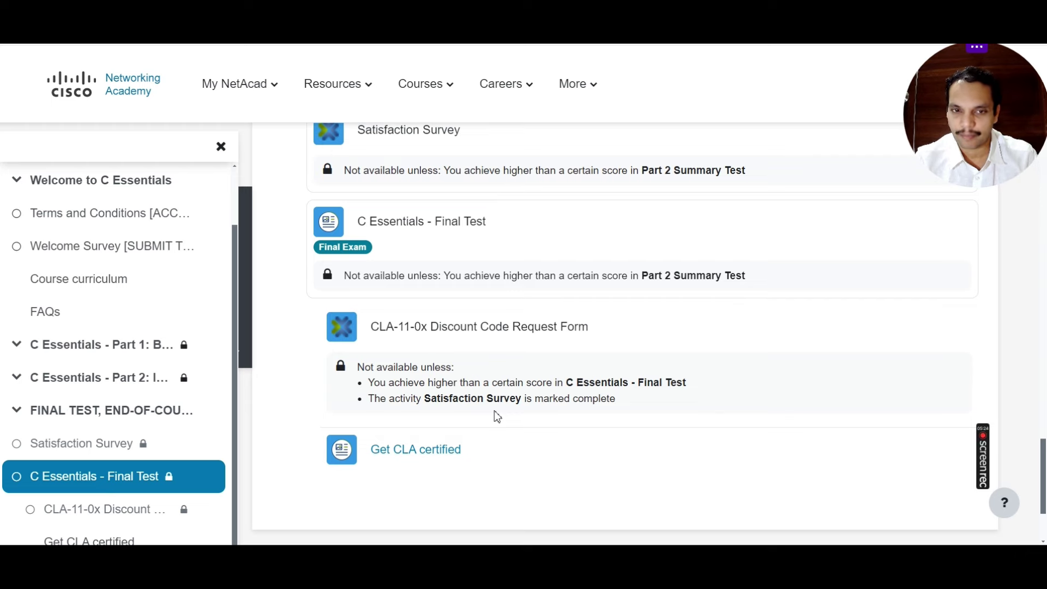
scroll(497, 417, down, 2)
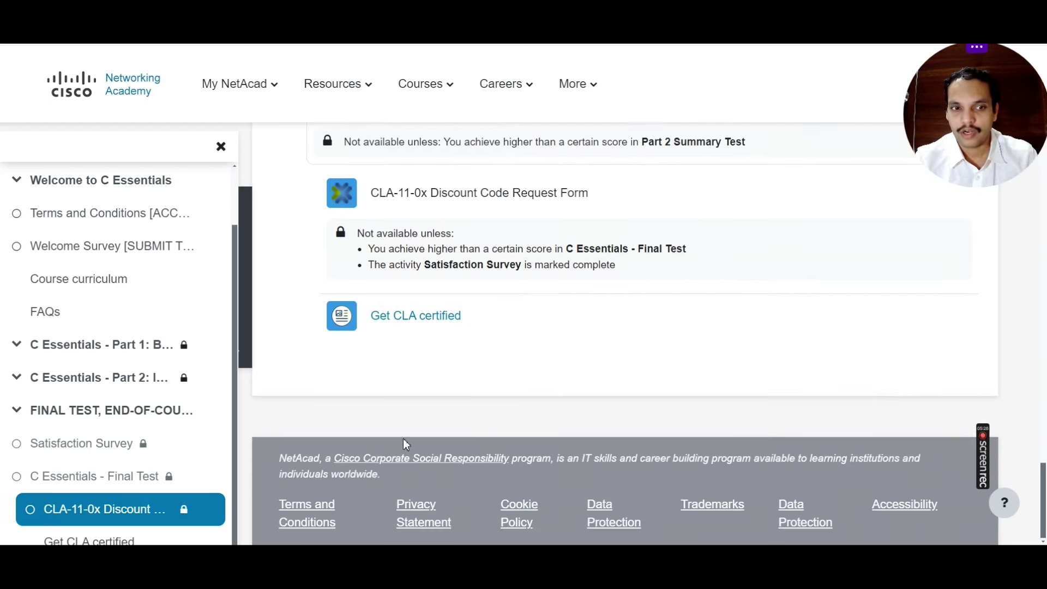
scroll(507, 420, up, 10)
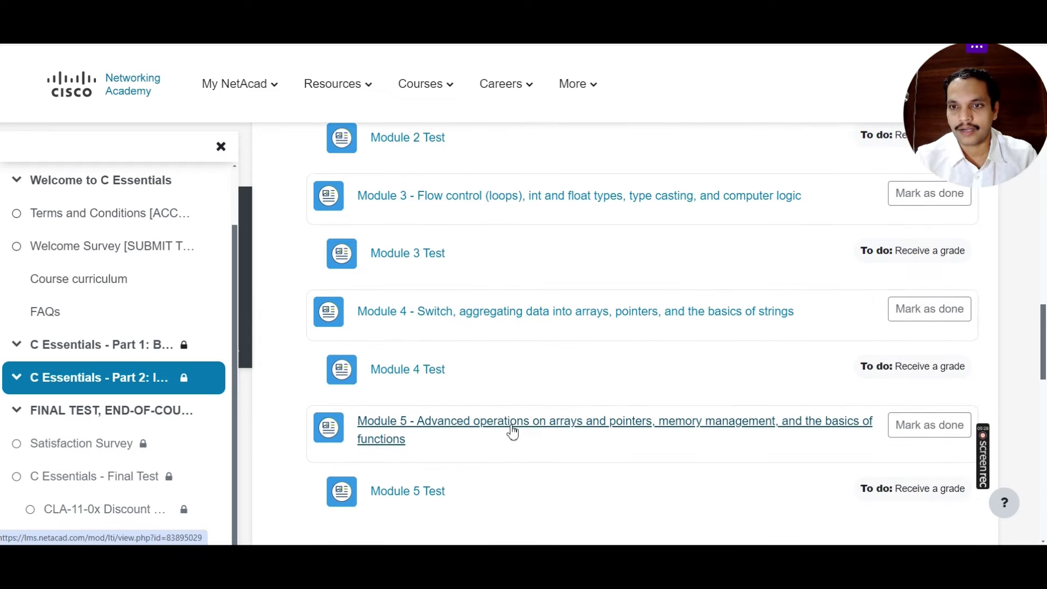
scroll(511, 433, up, 15)
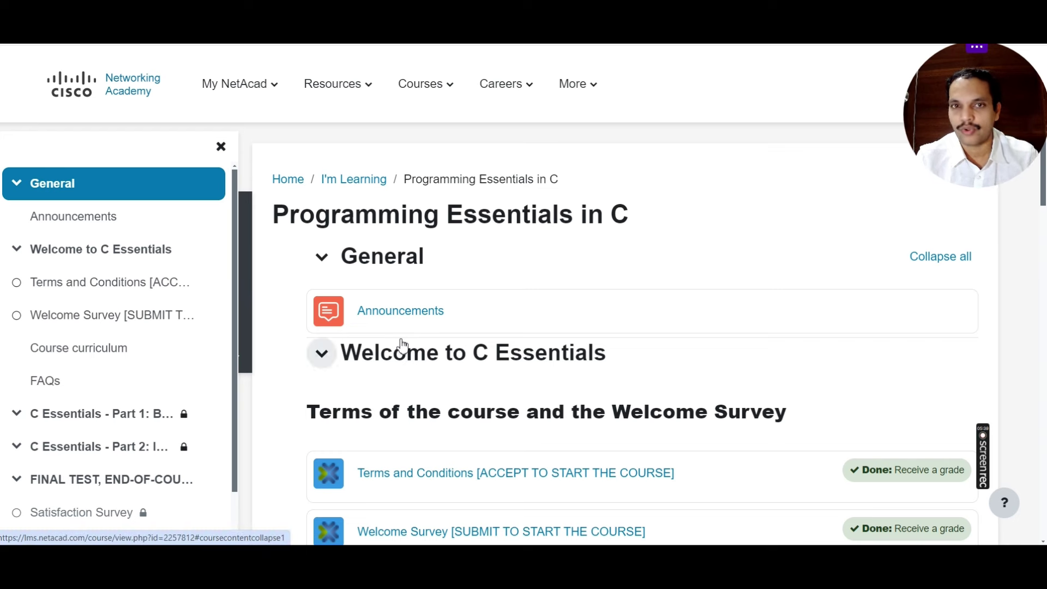
Step: Use the I'm Learning breadcrumb to return to the dashboard of three In Progress courses
mouse_move(226, 127)
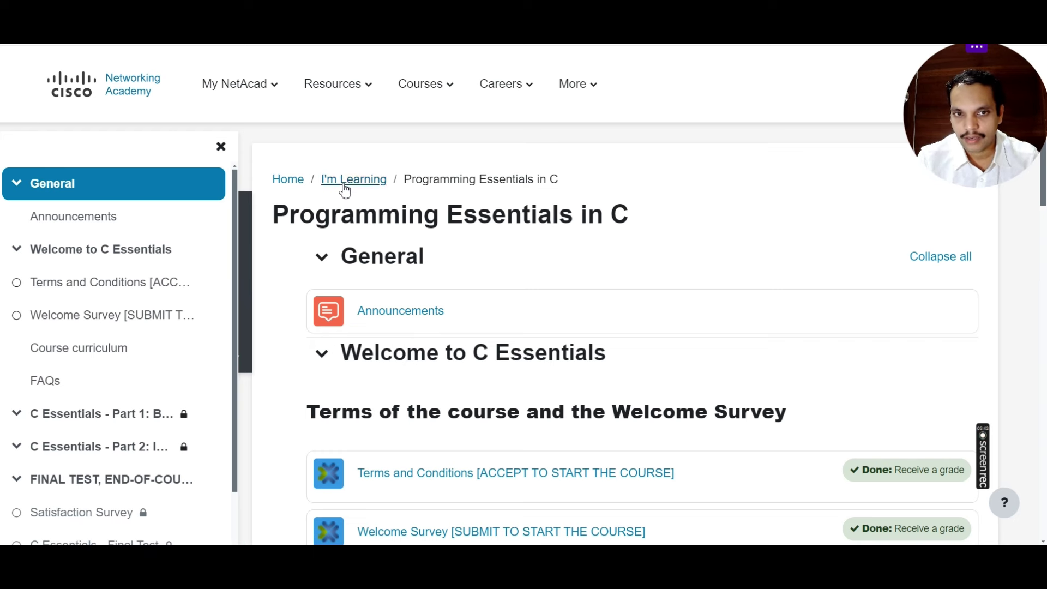
click(345, 185)
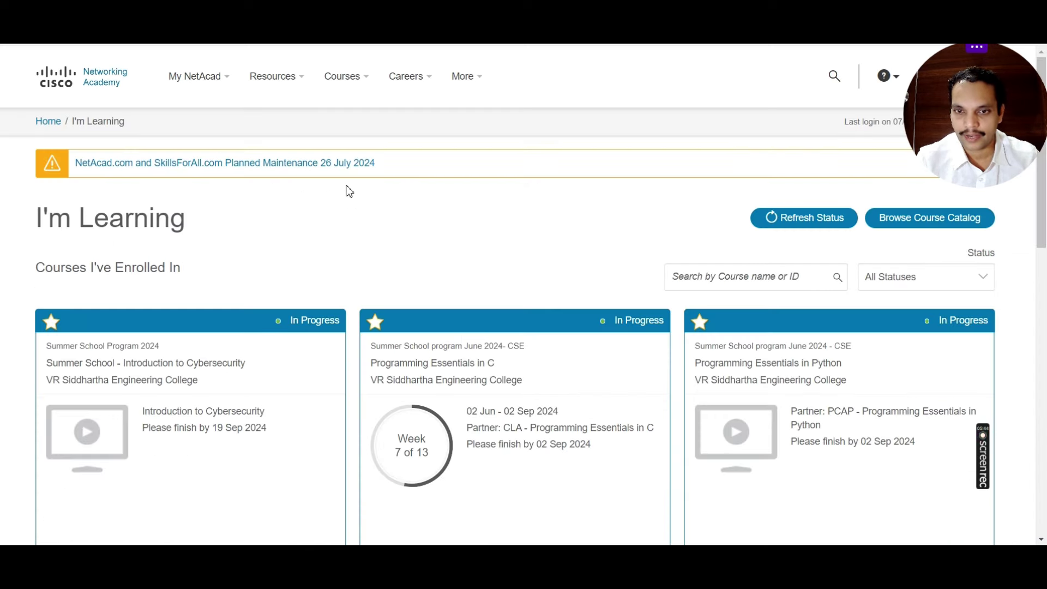
scroll(509, 245, down, 1)
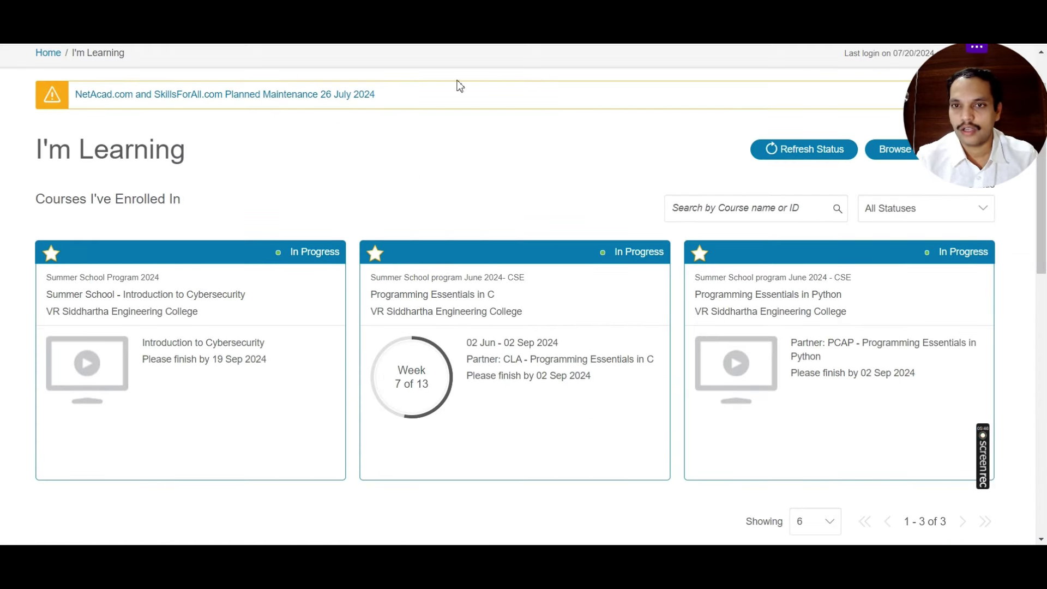
mouse_move(596, 423)
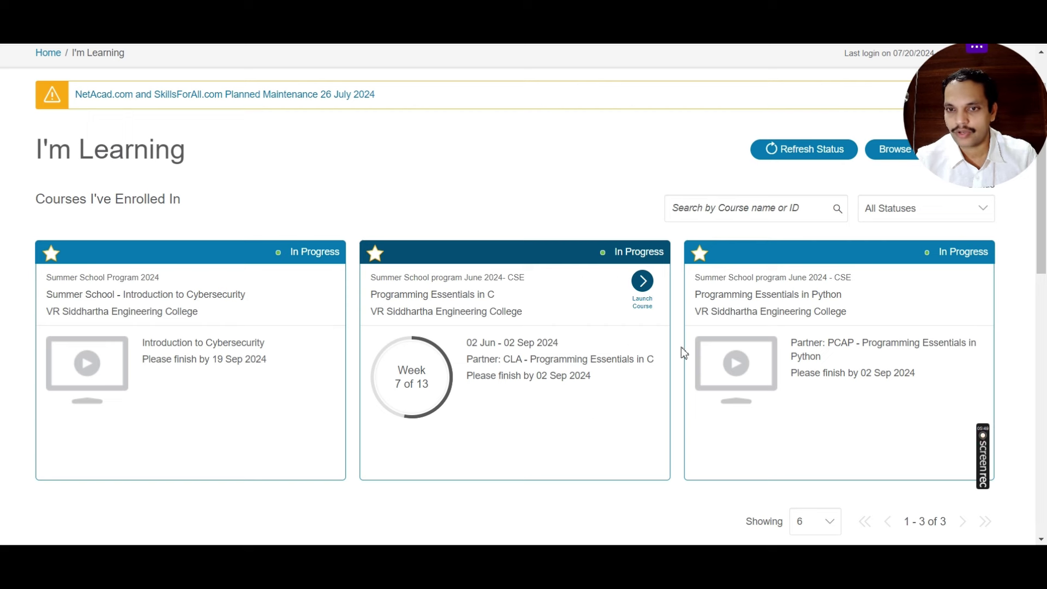
mouse_move(731, 349)
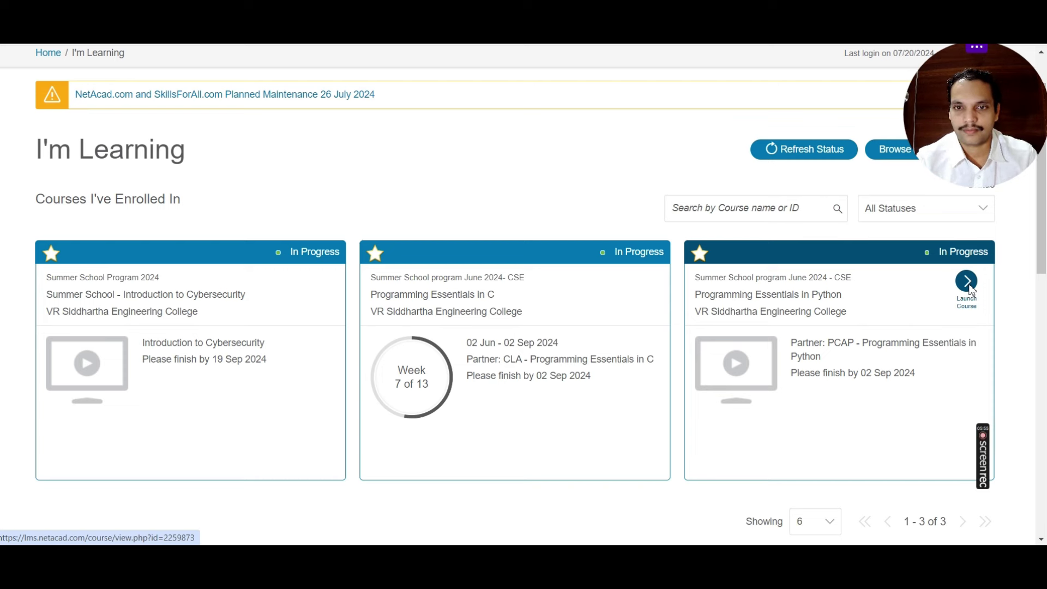
Step: Launch Programming Essentials in Python and accept its OpenEDG Terms and Conditions
click(971, 290)
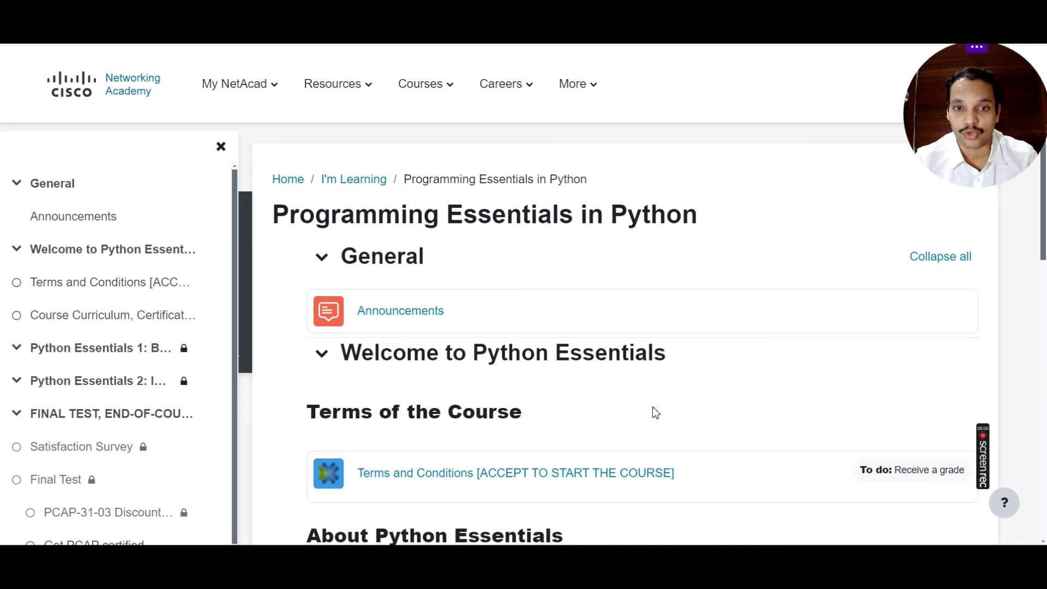
scroll(671, 295, down, 3)
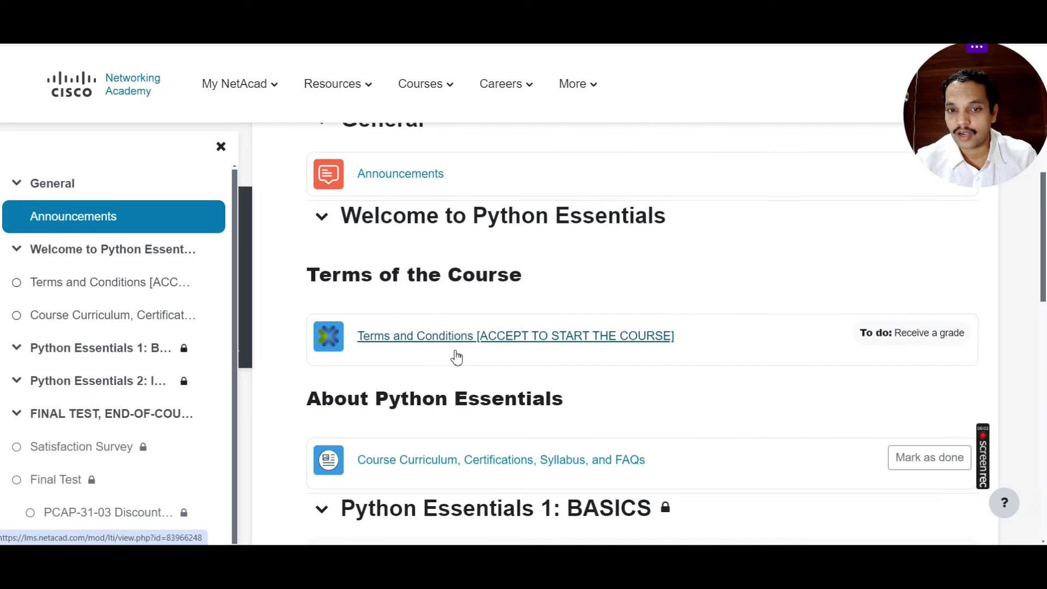
click(545, 337)
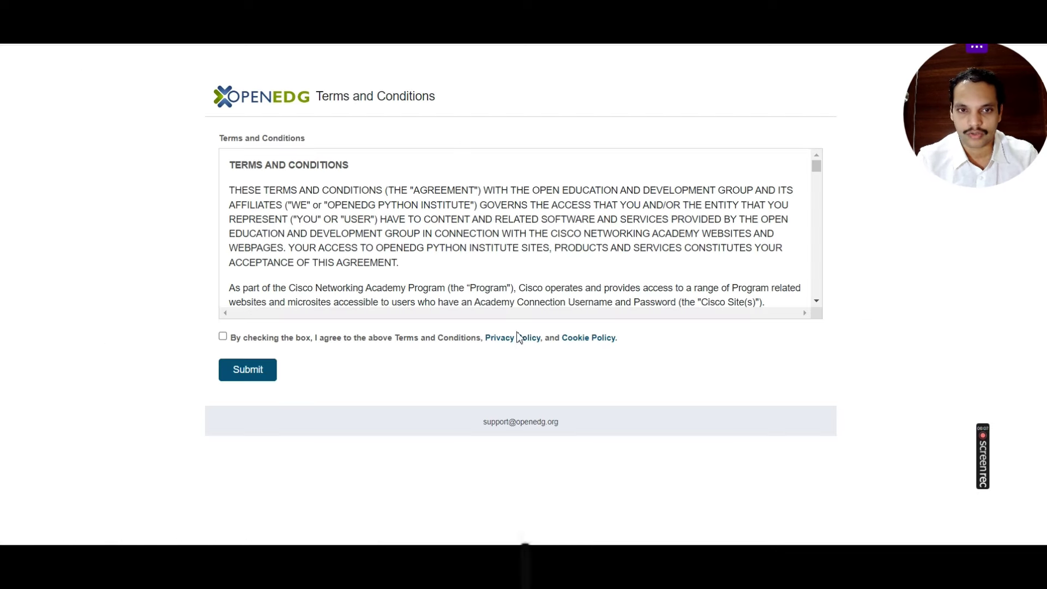
click(222, 336)
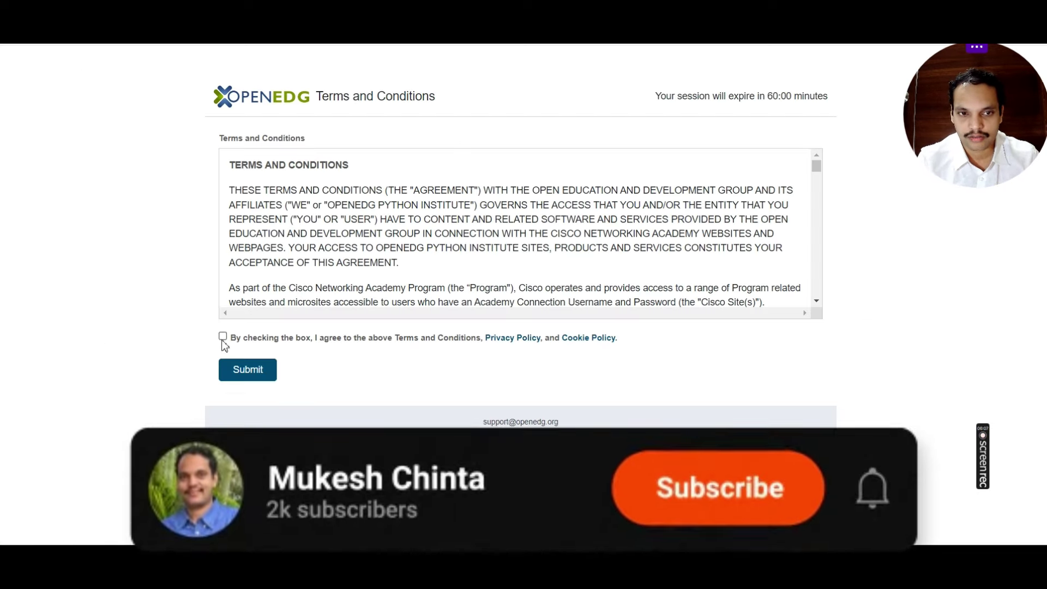
click(240, 377)
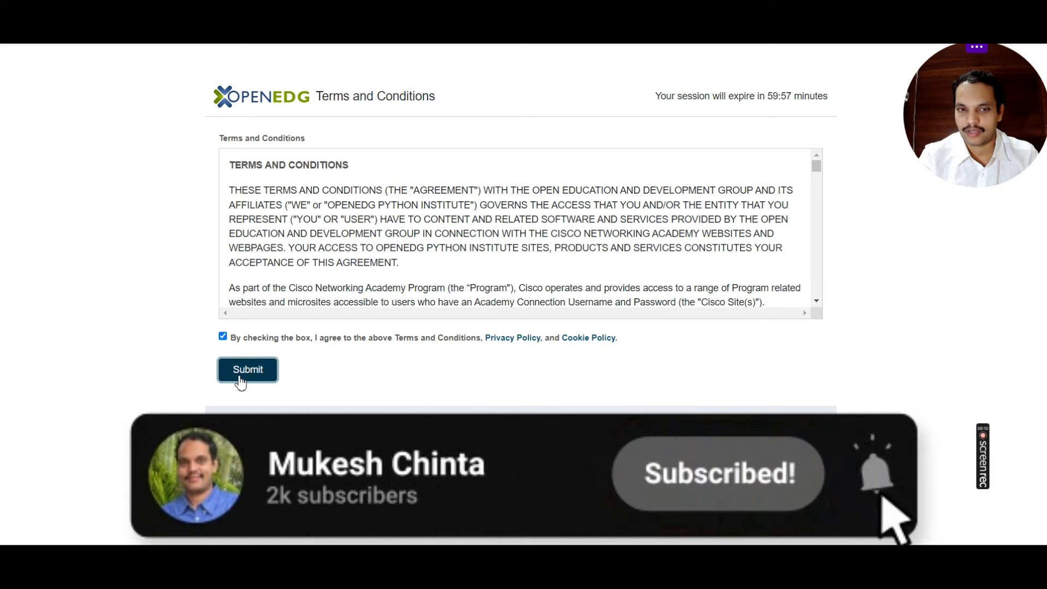
Step: Scroll the Python course outline from the Python Essentials 1 modules to the Final Test and back
scroll(644, 343, down, 6)
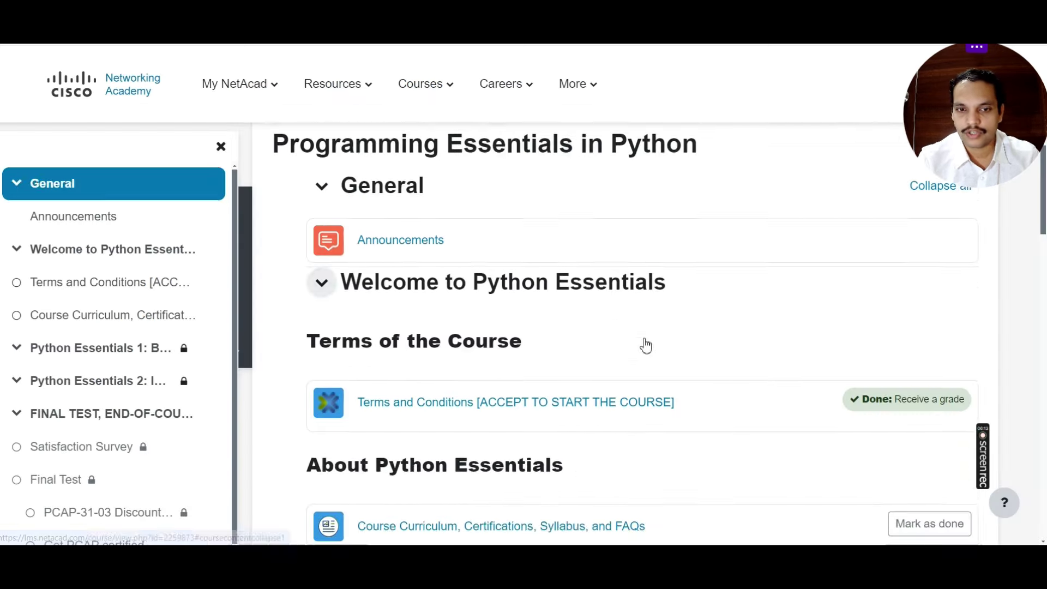
scroll(581, 349, down, 3)
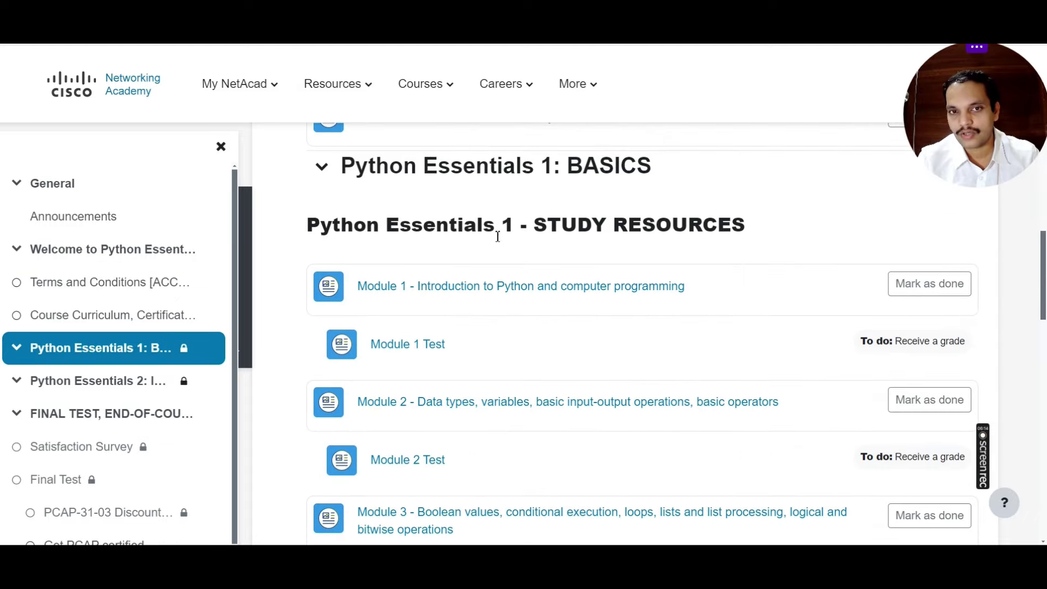
scroll(535, 250, down, 2)
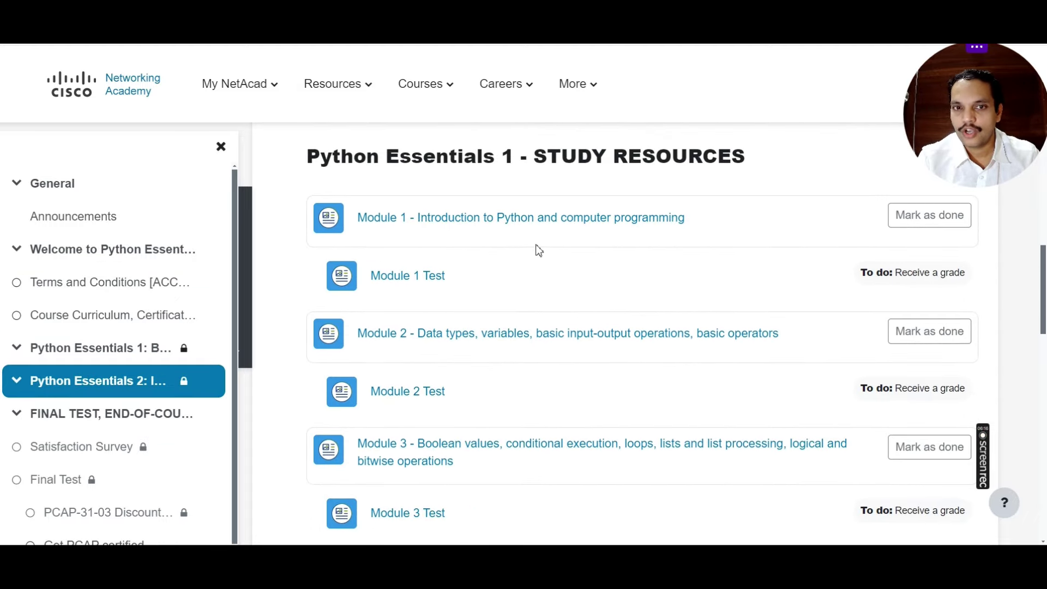
scroll(482, 274, down, 2)
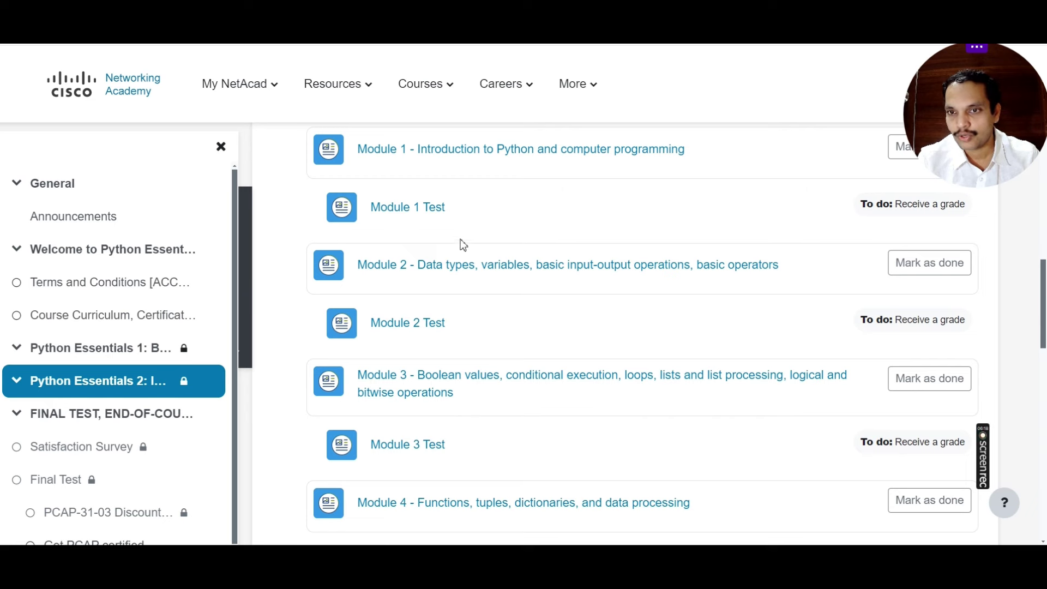
scroll(463, 283, down, 3)
scroll(451, 309, down, 2)
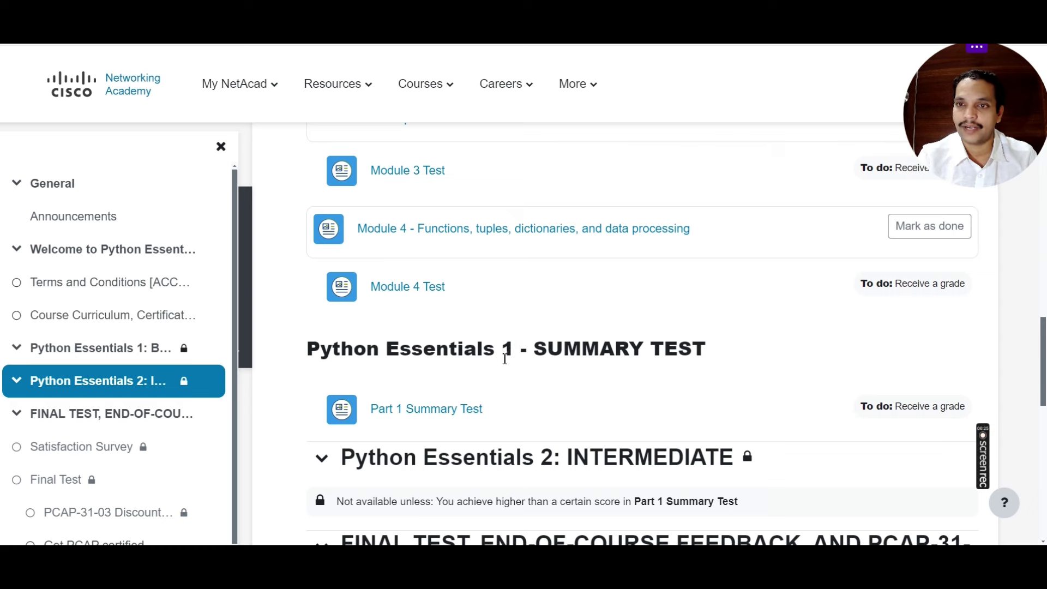
scroll(572, 393, down, 1)
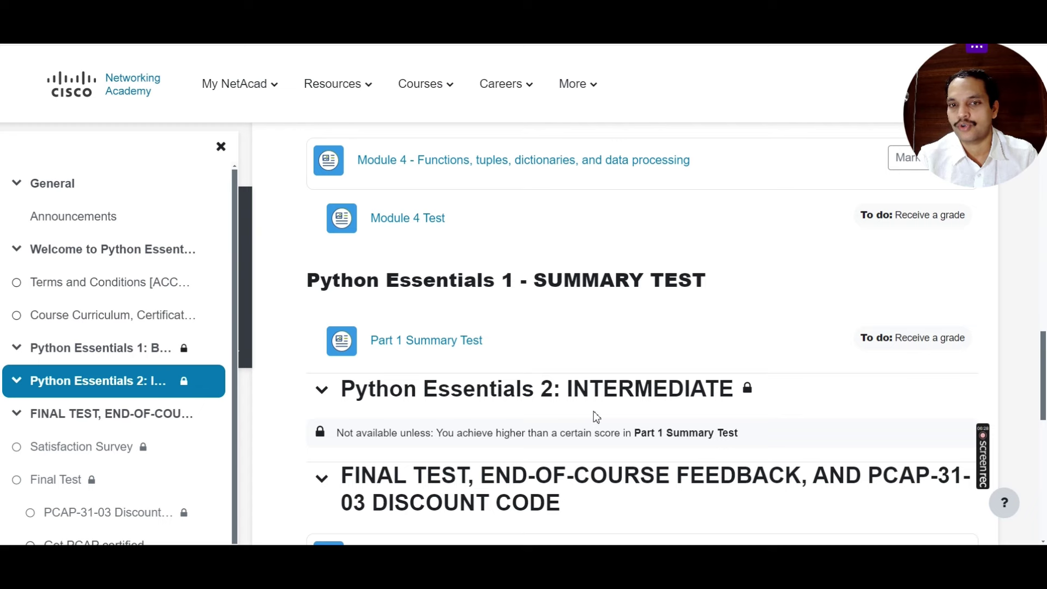
scroll(774, 409, down, 2)
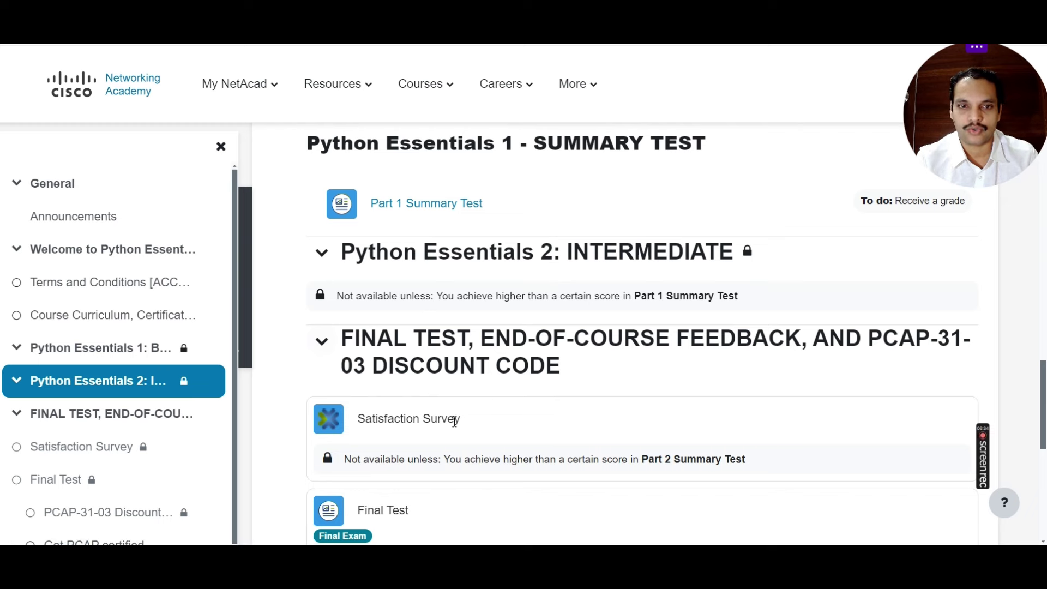
scroll(435, 409, down, 4)
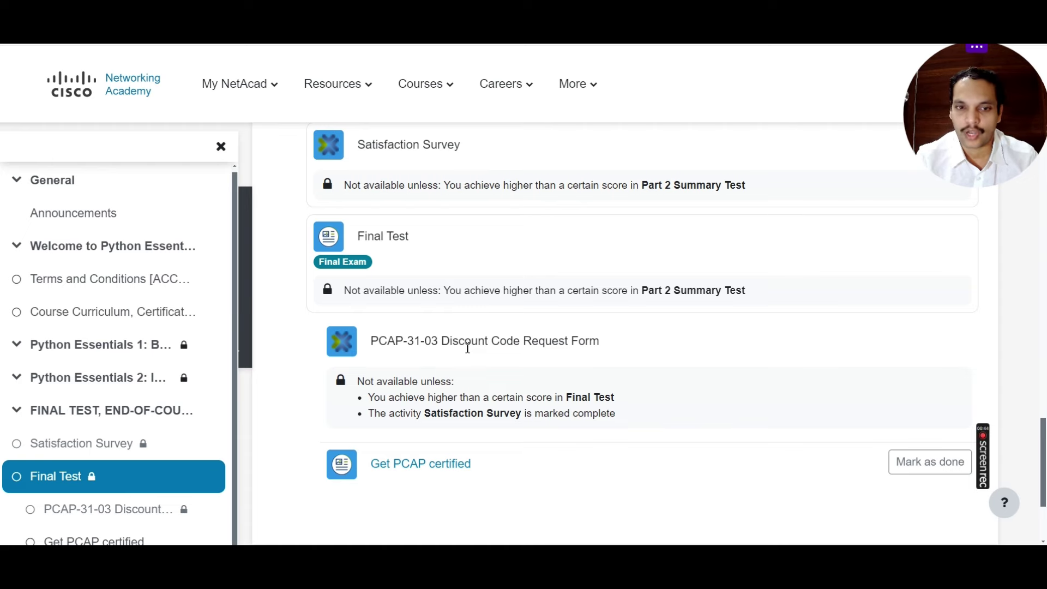
scroll(510, 352, up, 12)
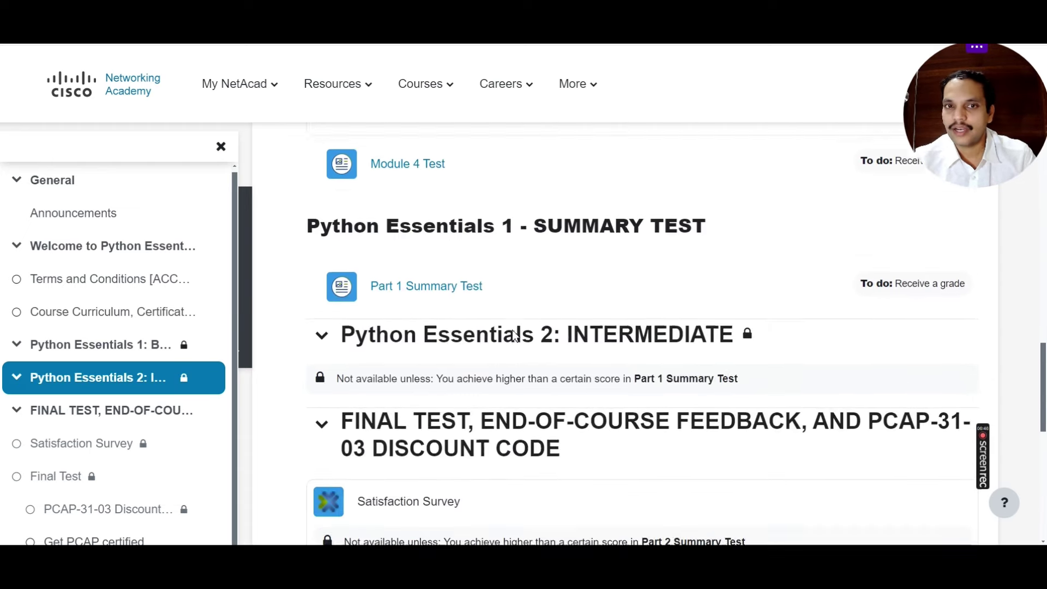
scroll(515, 336, up, 2)
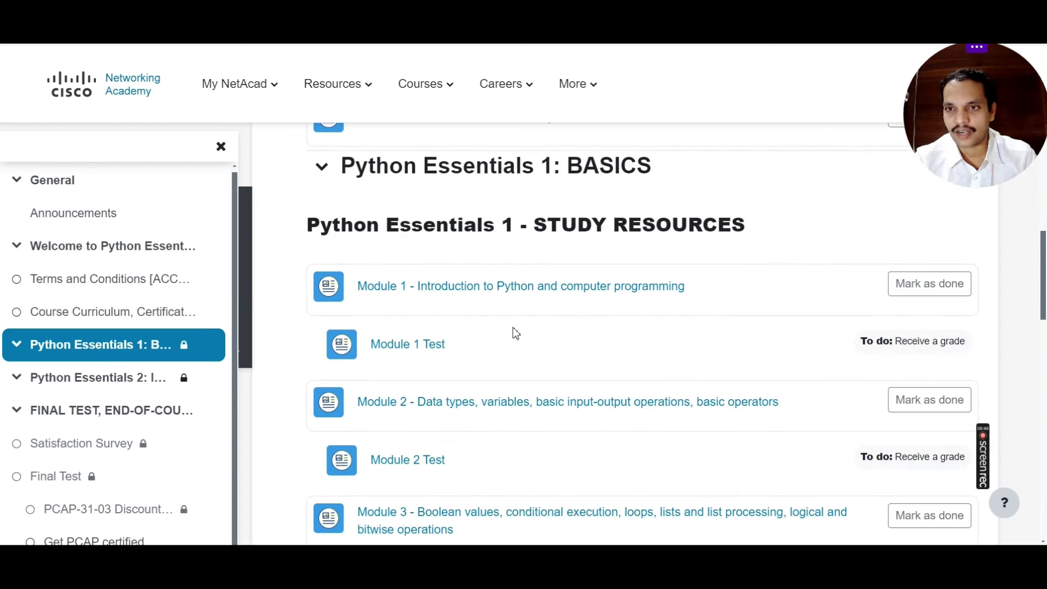
scroll(516, 333, up, 3)
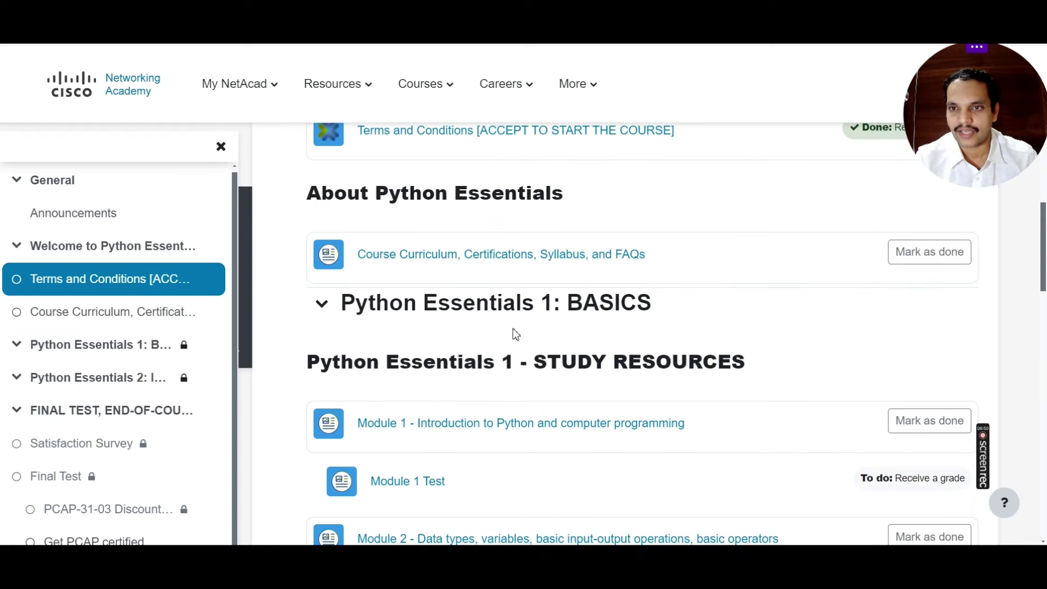
scroll(515, 333, up, 7)
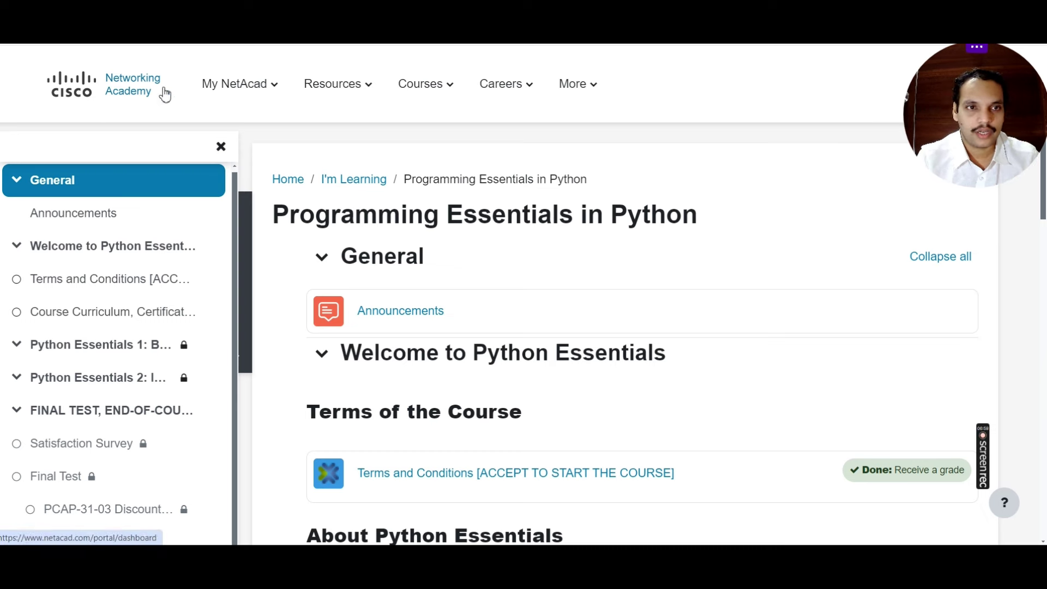
Step: Return to I'm Learning and check the Cybersecurity card shows Completed, You passed! and Get Certificate
mouse_move(257, 129)
click(254, 156)
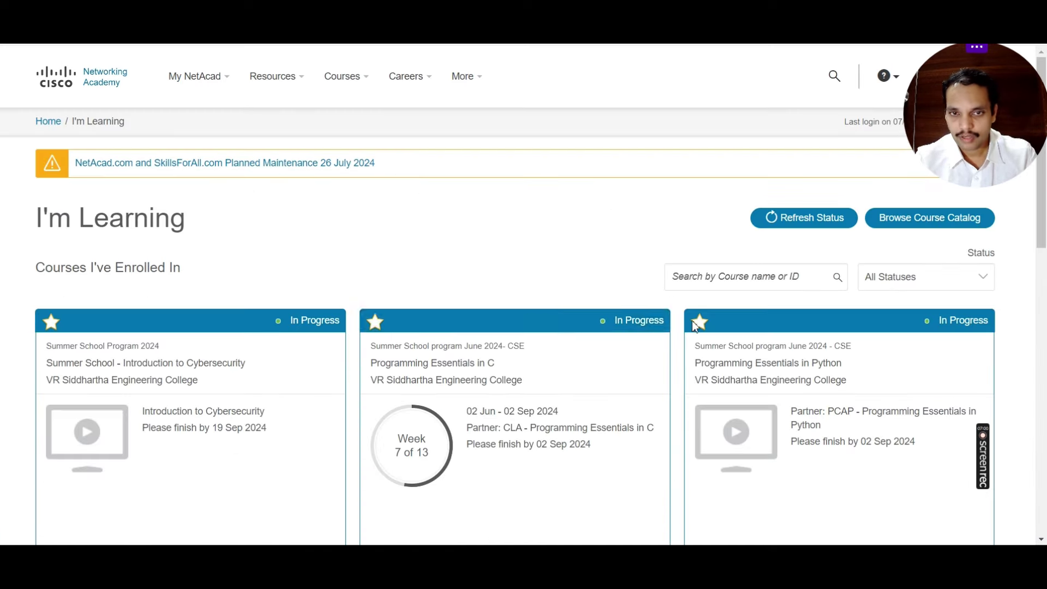
scroll(574, 364, down, 2)
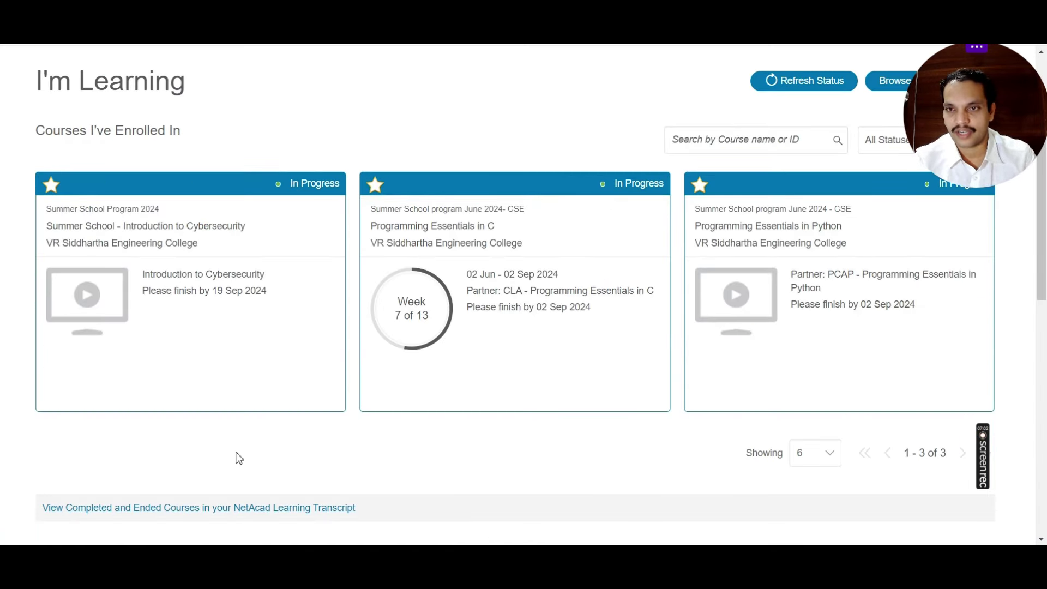
mouse_move(983, 435)
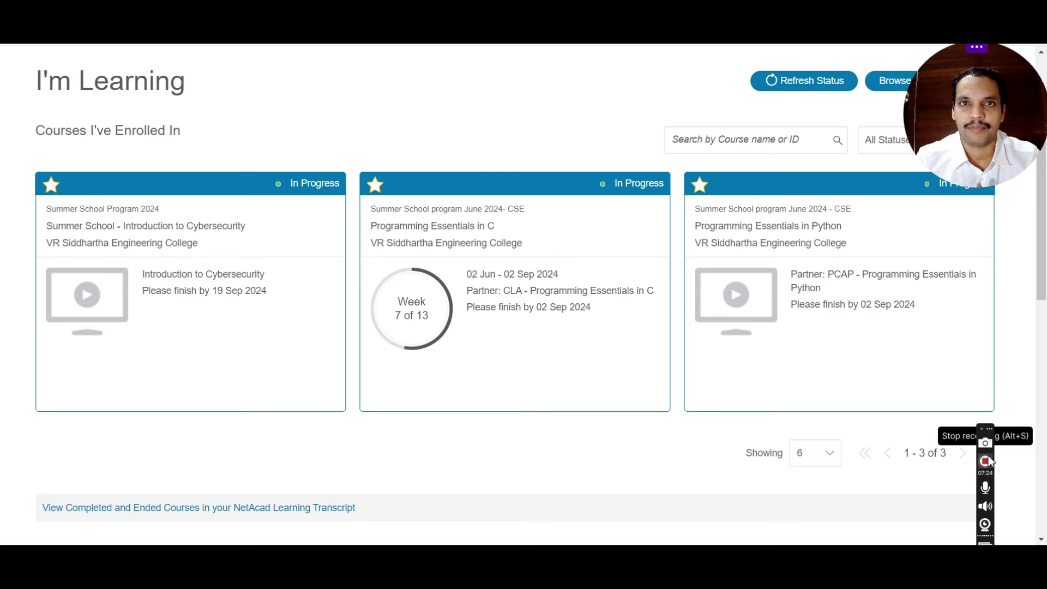
click(986, 461)
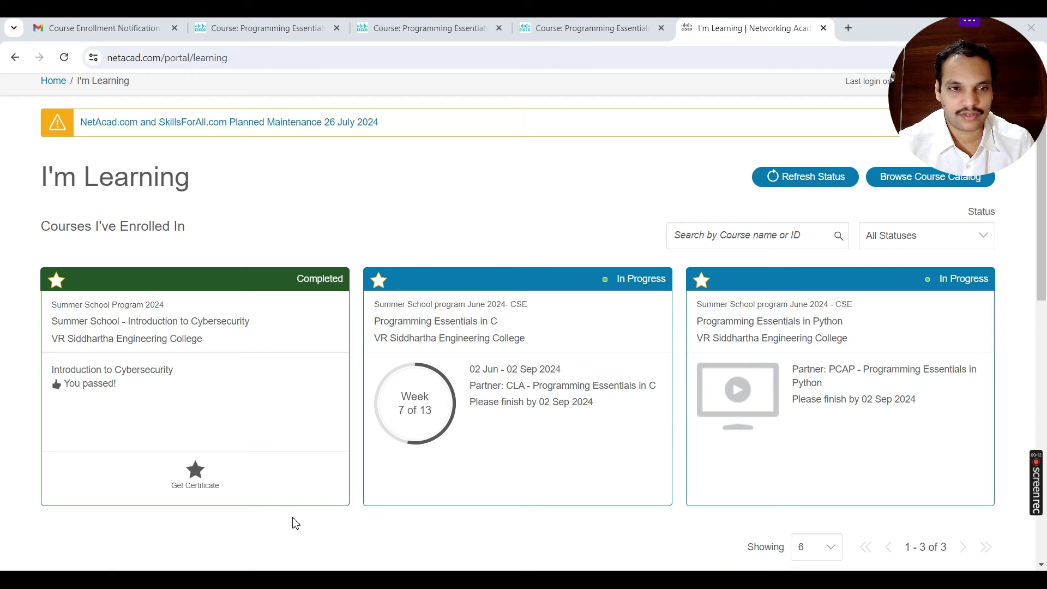
mouse_move(160, 428)
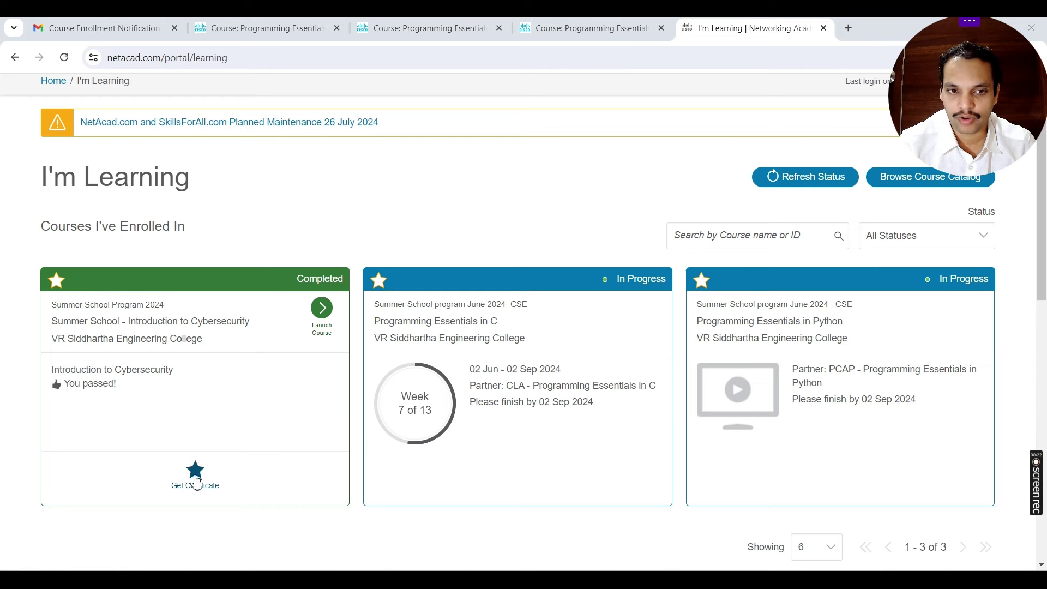
Step: Generate the Introduction to Cybersecurity certificate with the Cisco signature
click(196, 480)
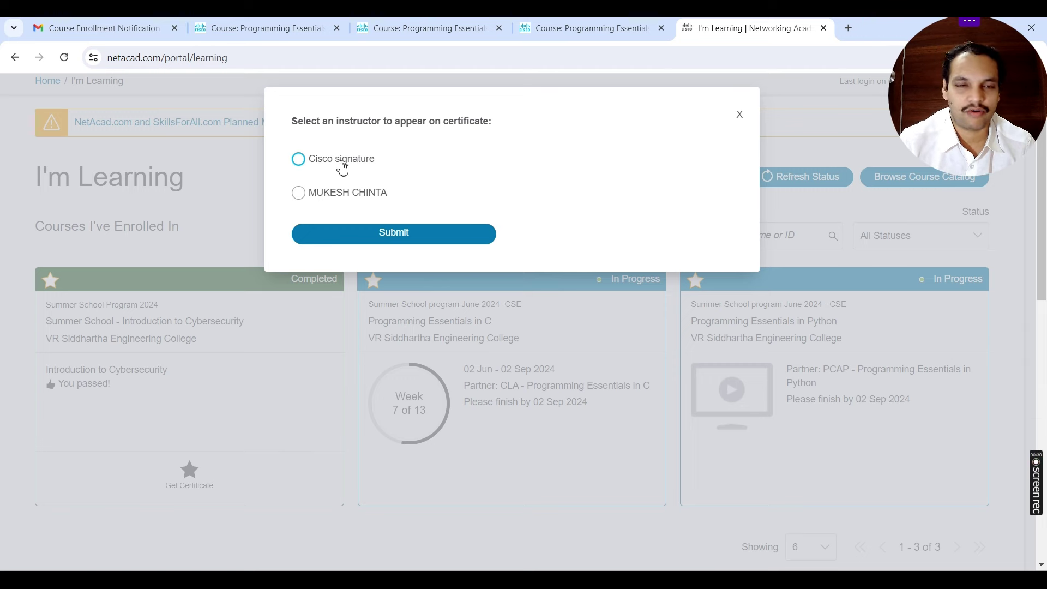
click(341, 165)
click(402, 230)
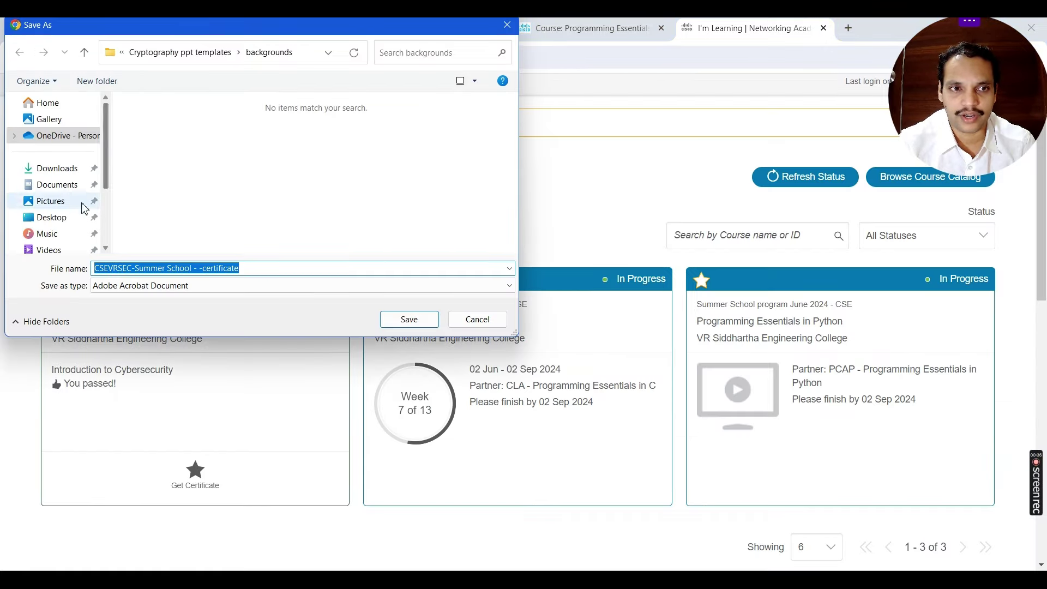
Step: Save the certificate PDF to the Desktop and open it in Chrome
click(79, 217)
click(414, 326)
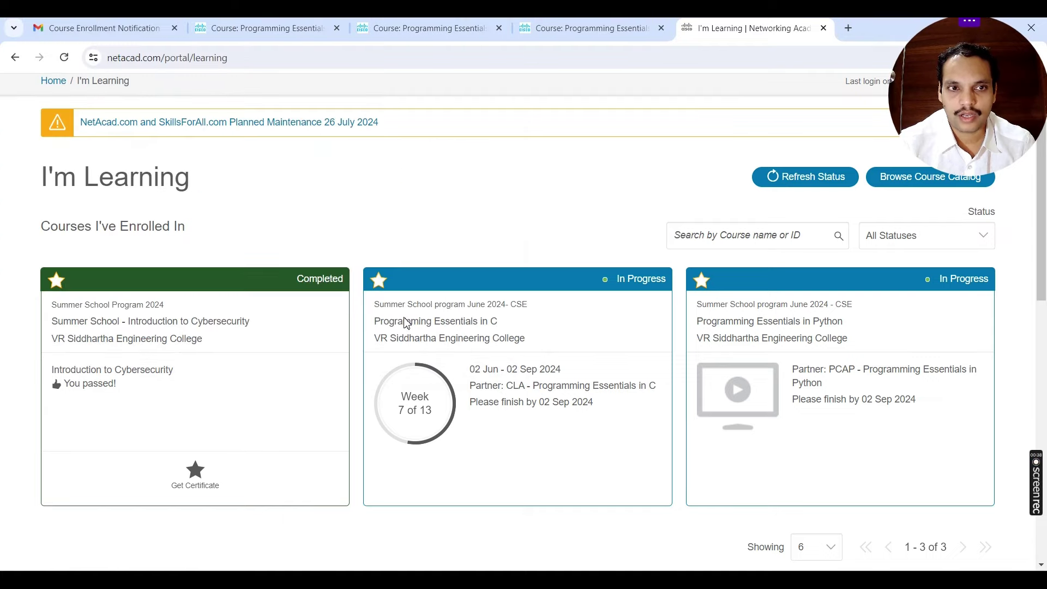
click(844, 100)
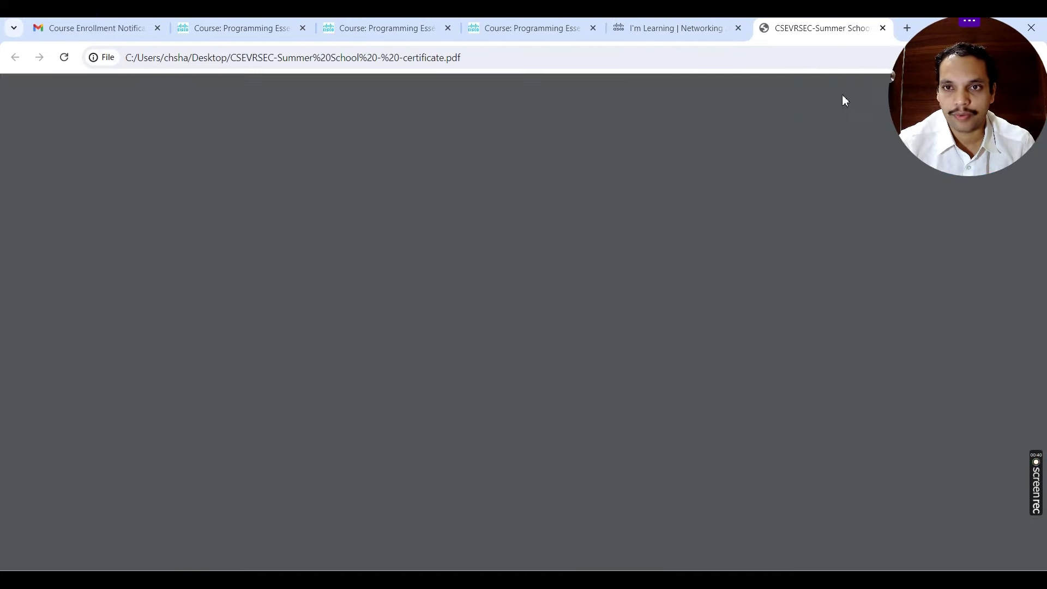
Step: Scroll through the Introduction to Cybersecurity certificate PDF, then return to the I'm Learning course list
scroll(775, 341, down, 2)
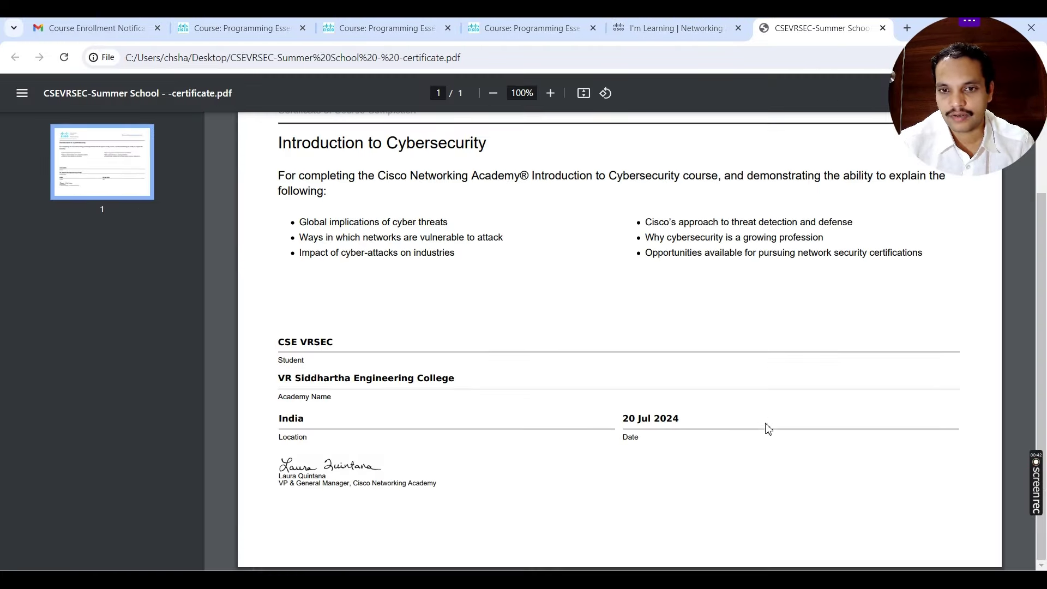
scroll(767, 428, up, 2)
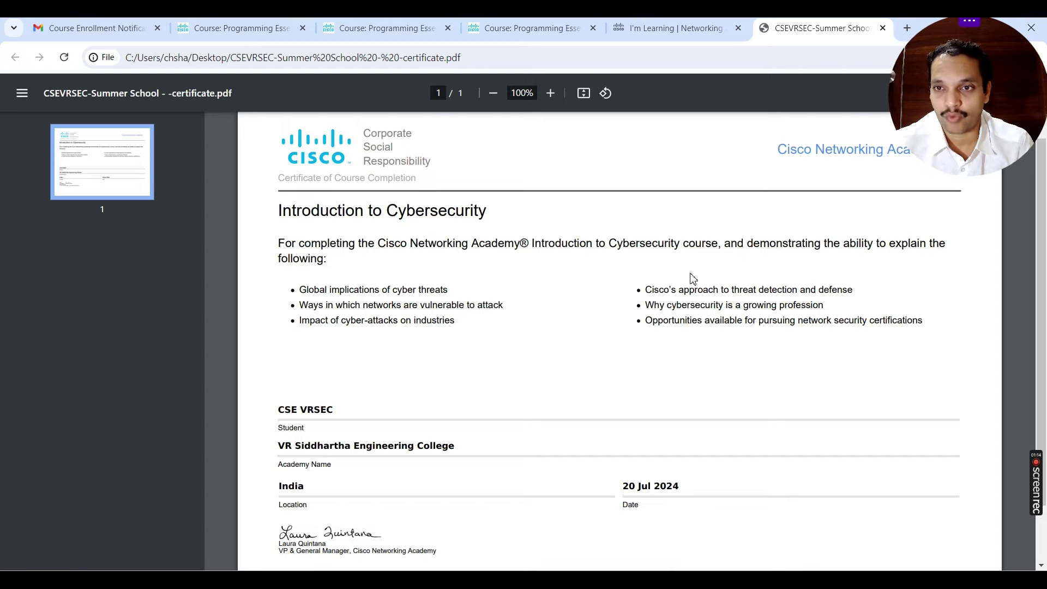
click(677, 30)
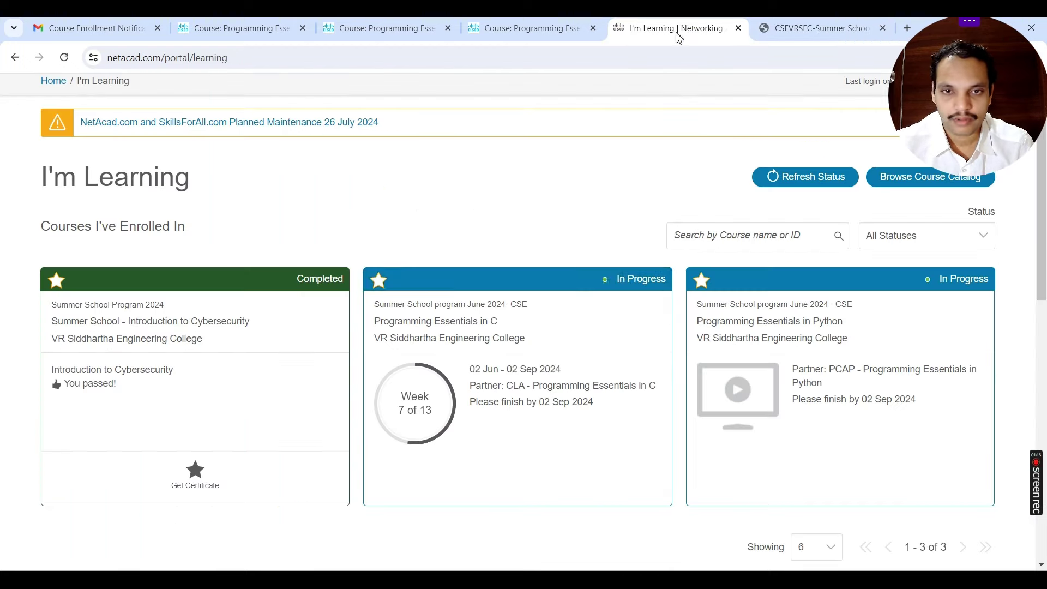
mouse_move(365, 432)
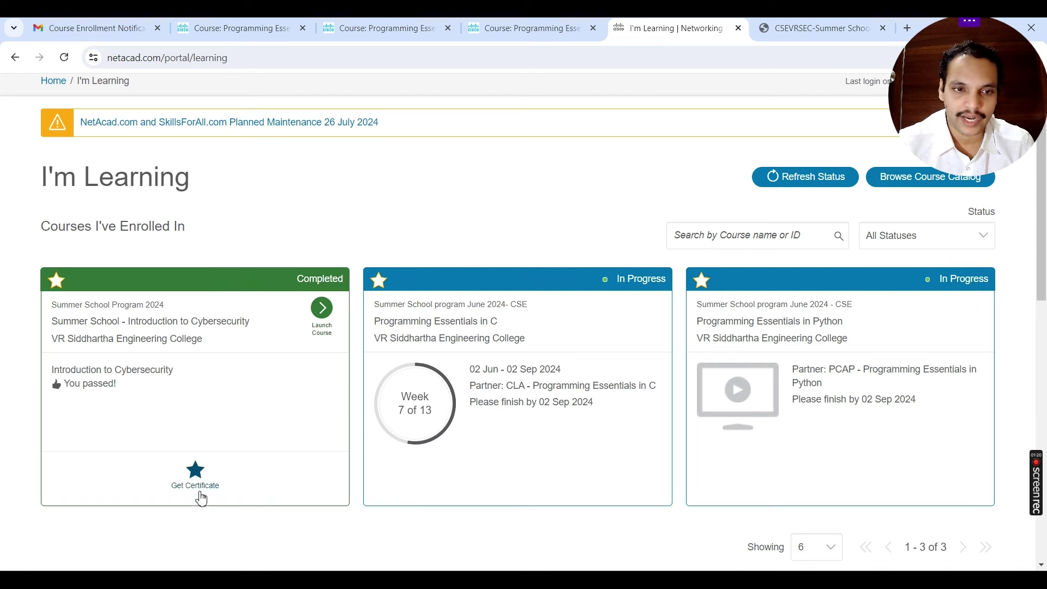
mouse_move(446, 498)
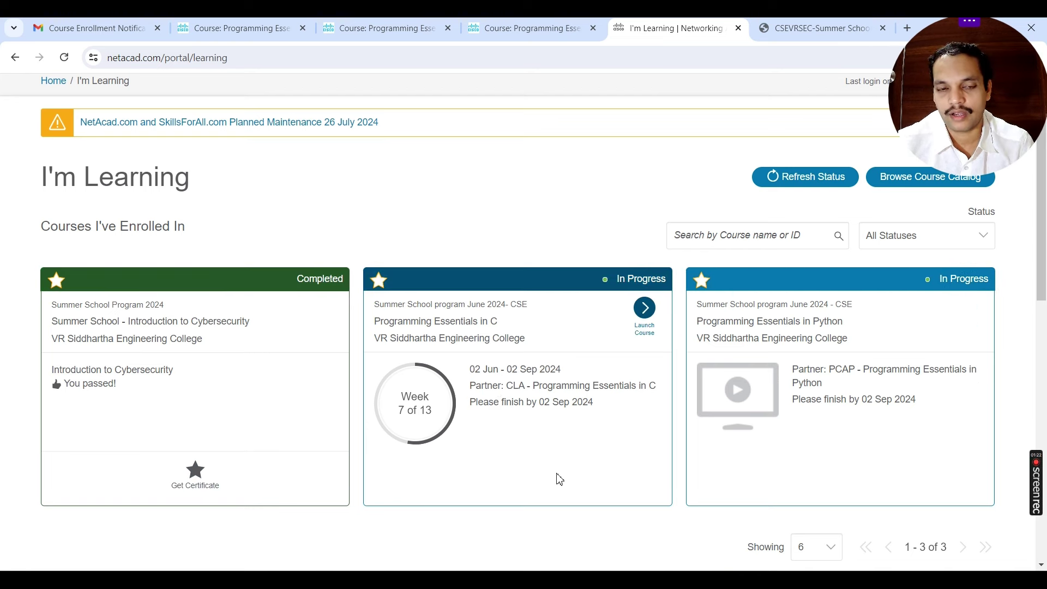
mouse_move(208, 469)
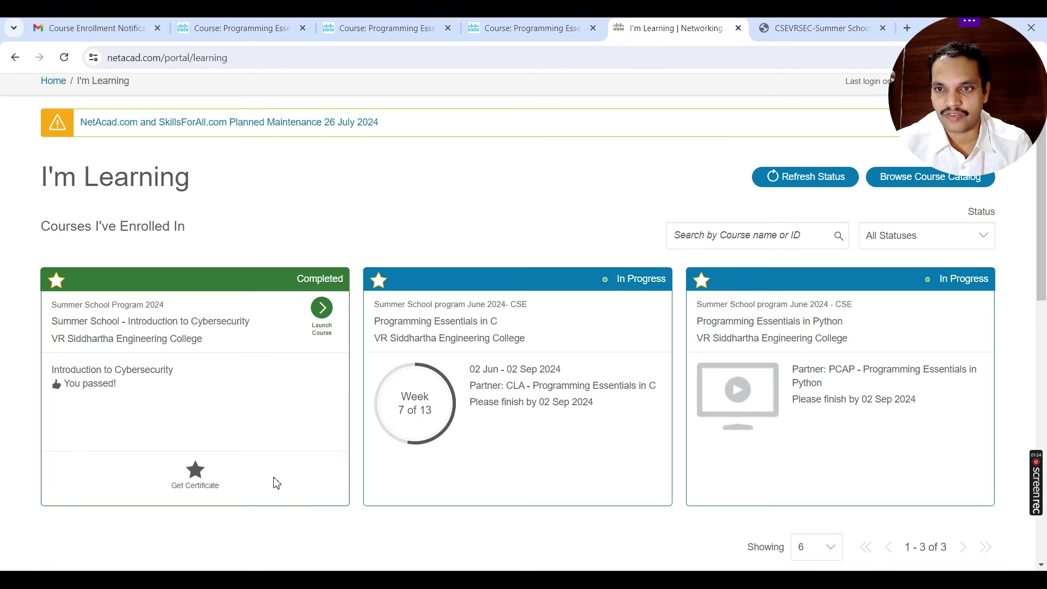
drag(931, 92, 533, 177)
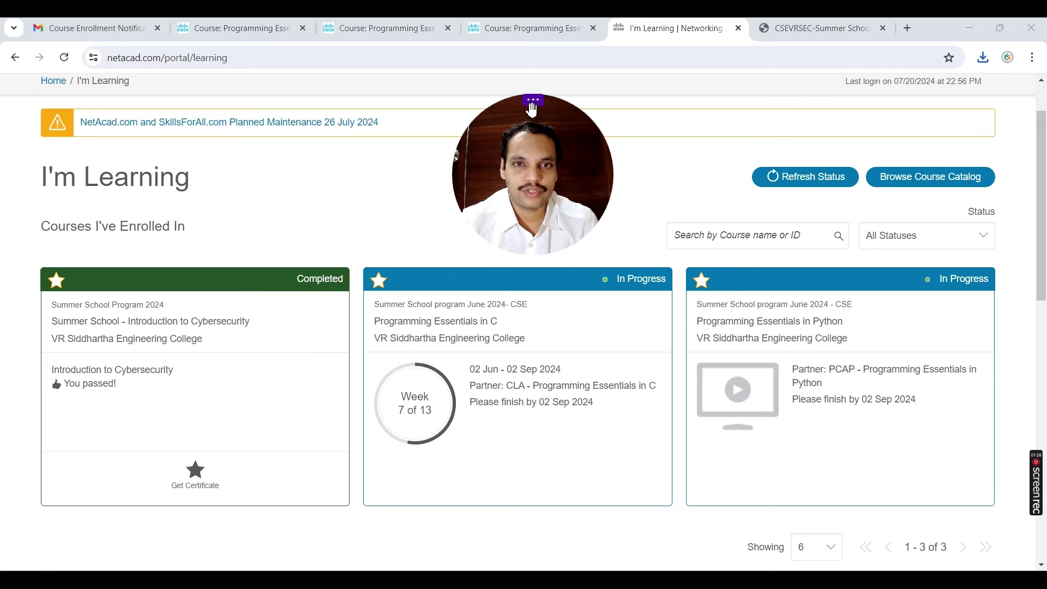
click(532, 101)
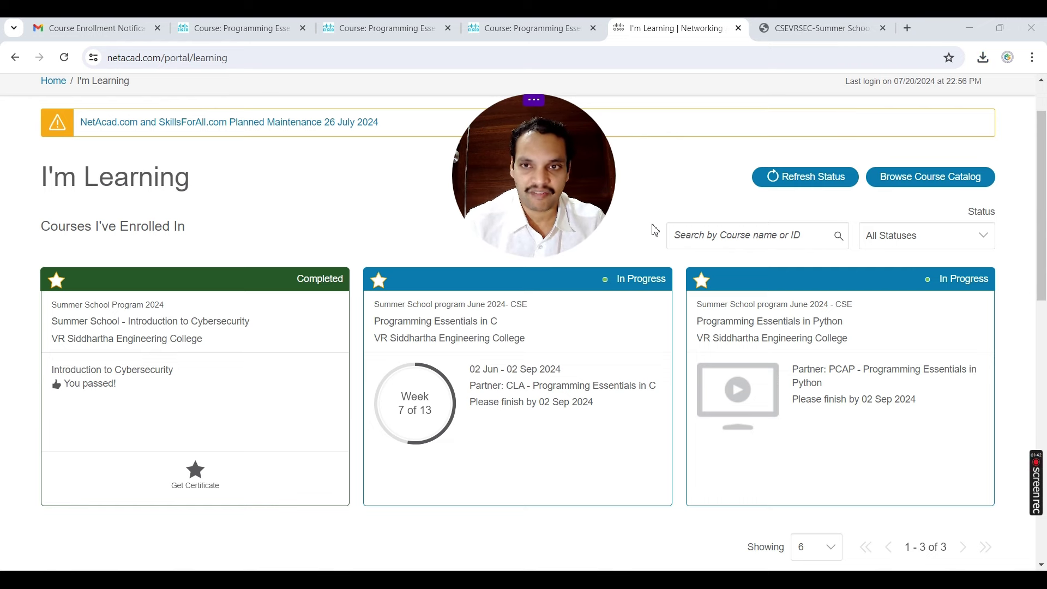
scroll(853, 262, up, 2)
Step: Review the Introduction to Cybersecurity certificate (20 Jul 2024) under Certificates and Letters, then view Course Notifications
click(989, 107)
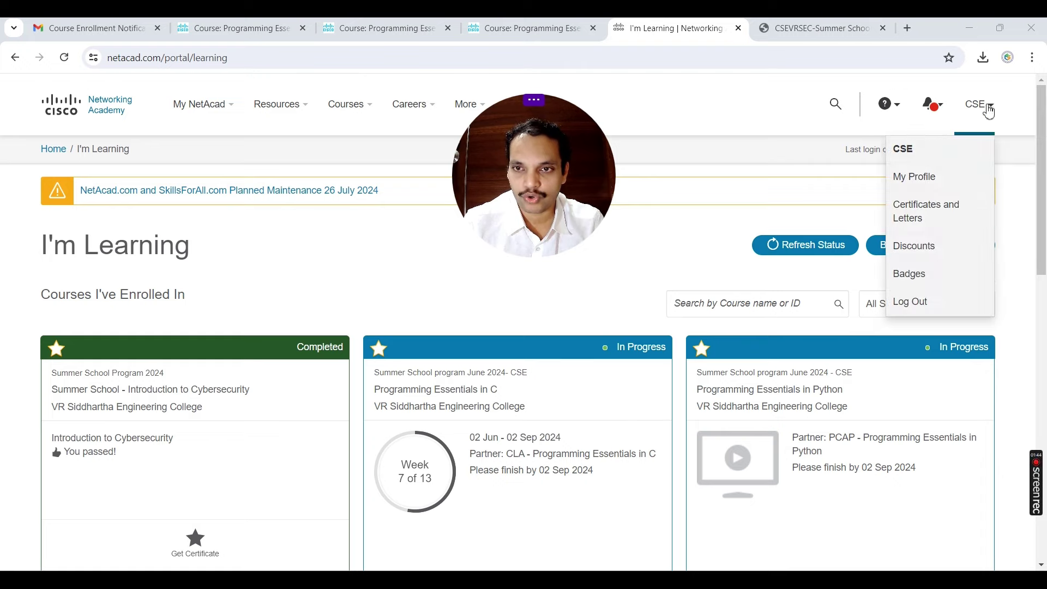
click(941, 214)
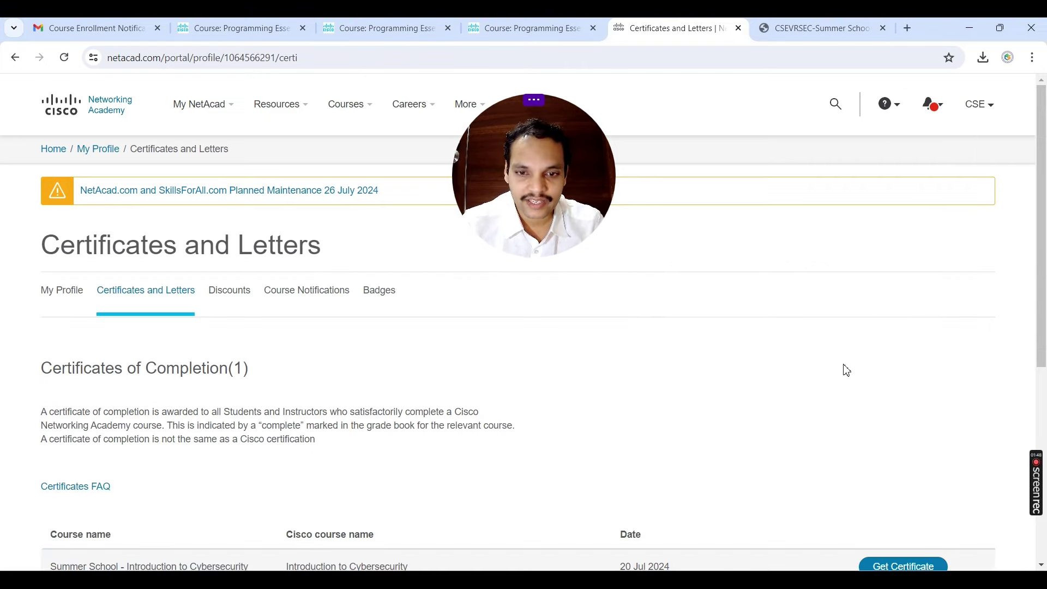
scroll(847, 370, down, 2)
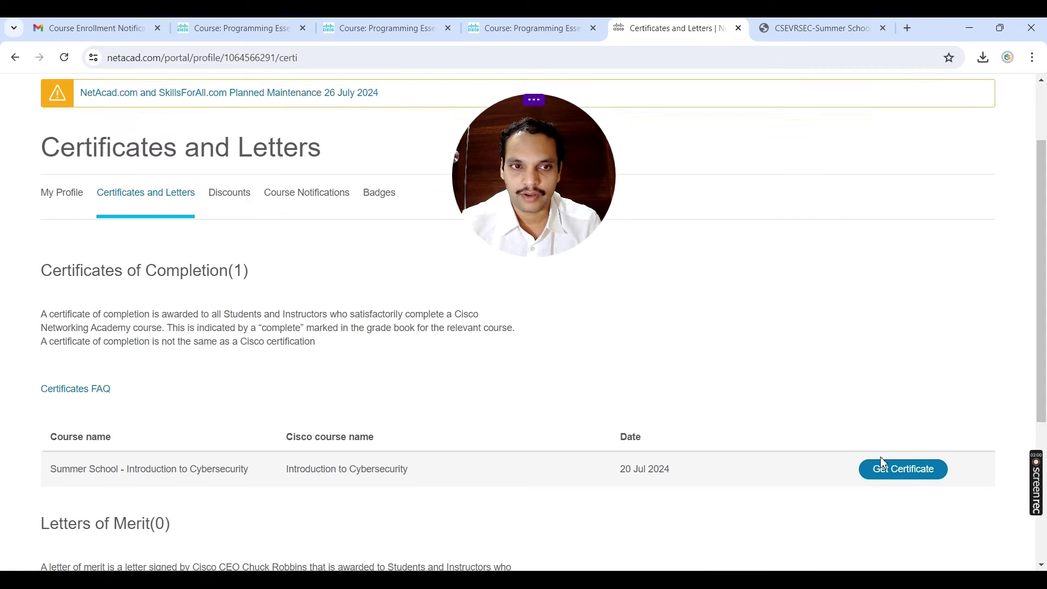
scroll(883, 462, up, 2)
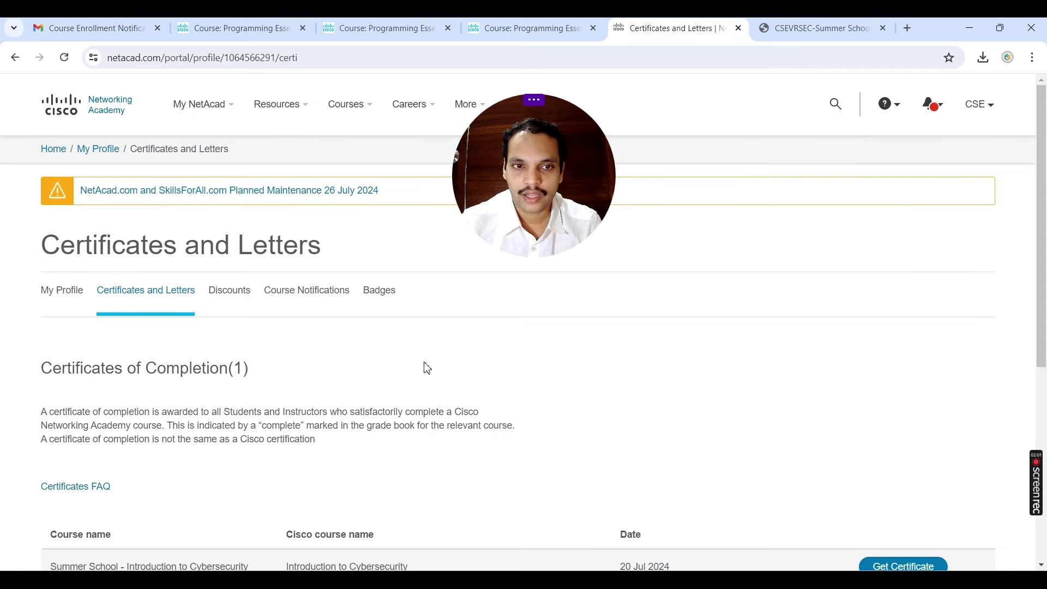
click(316, 300)
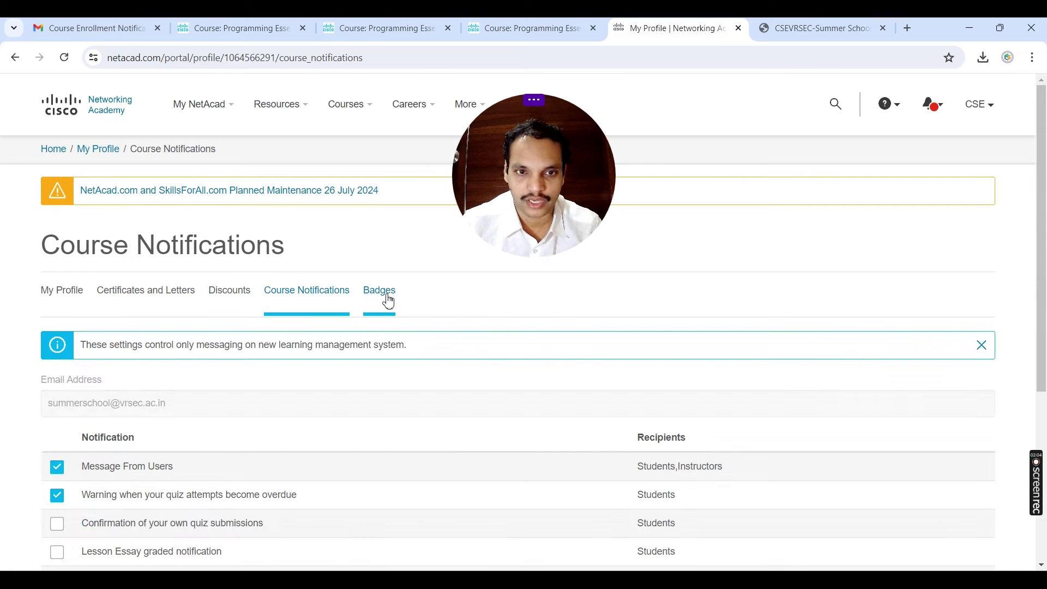
Step: View the earned Introduction to Cybersecurity badge and its Credly details page
click(387, 299)
scroll(327, 415, down, 2)
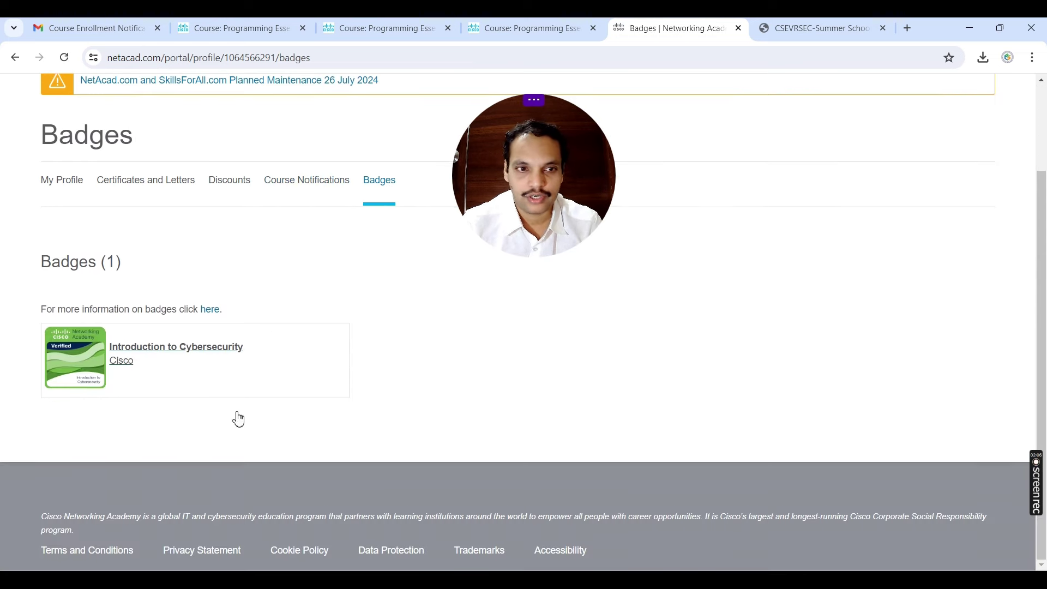
click(149, 350)
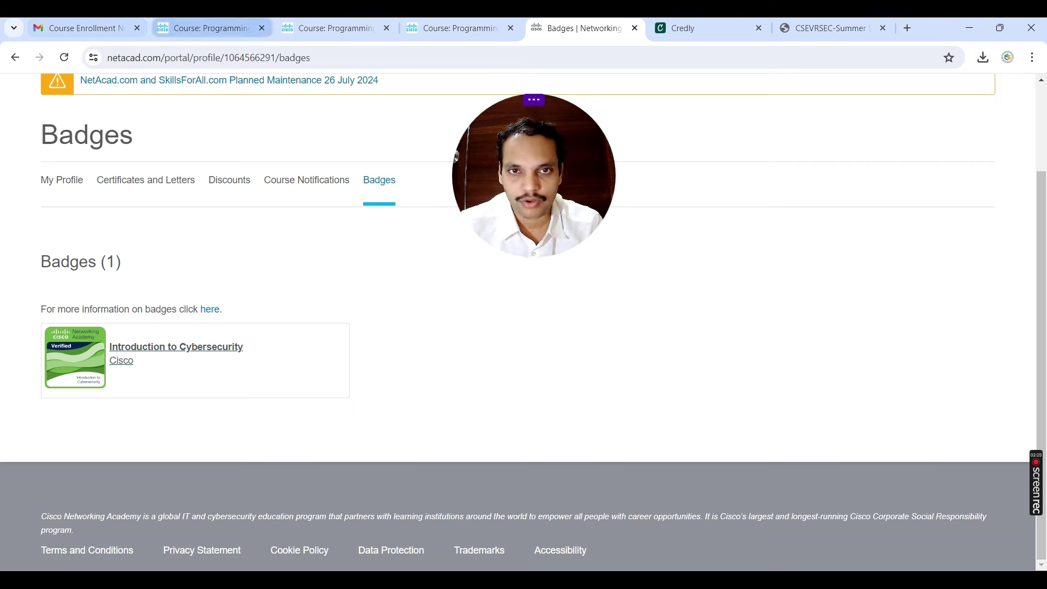
Step: Return to the Badges page and go to the main My Profile page
click(455, 28)
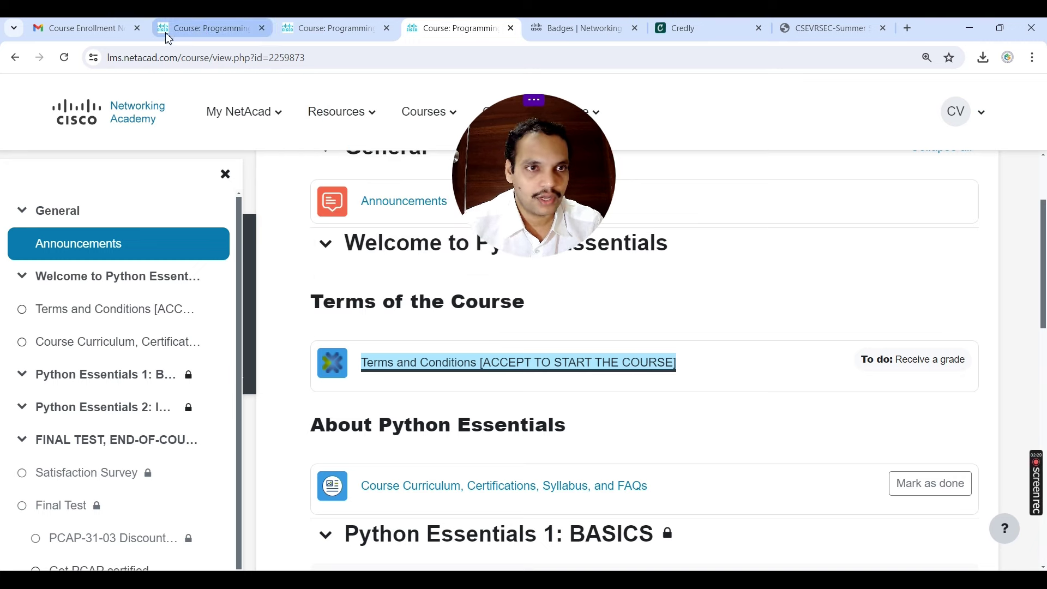
click(581, 28)
scroll(267, 231, up, 3)
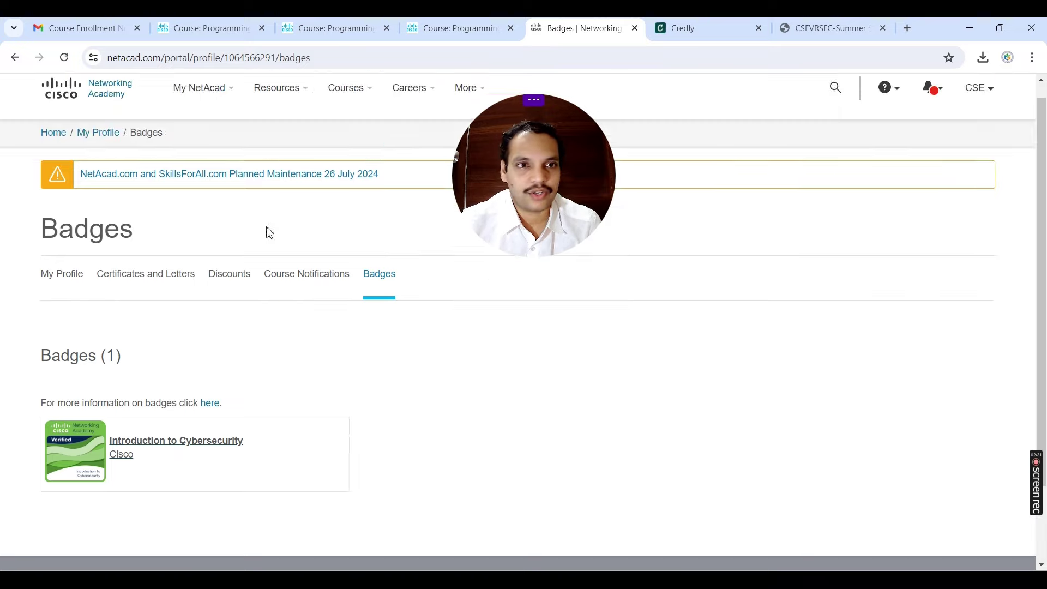
click(108, 151)
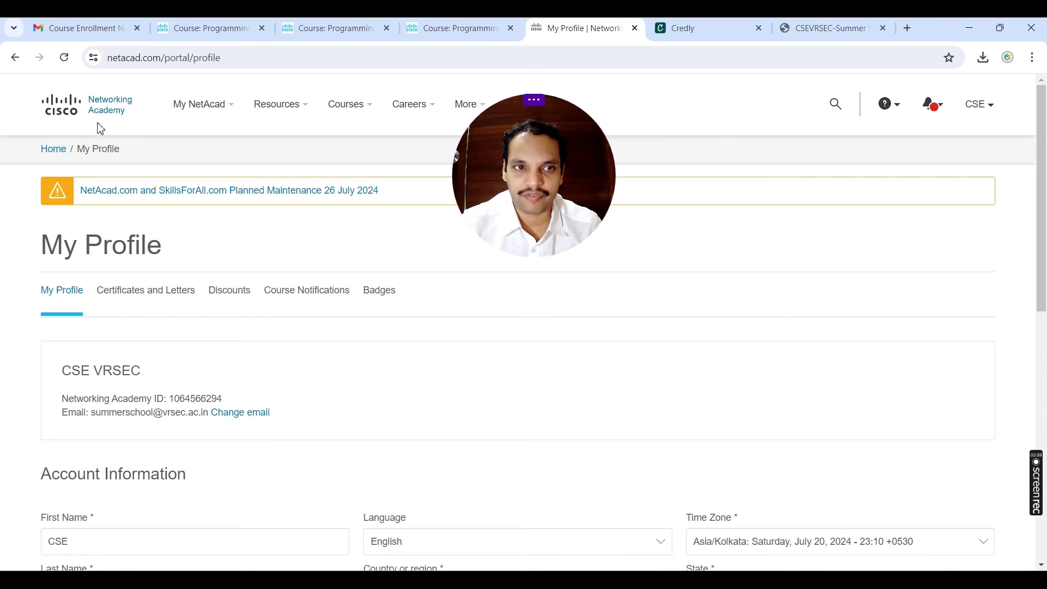
Step: Go back to the I'm Learning dashboard through the My NetAcad menu
mouse_move(210, 124)
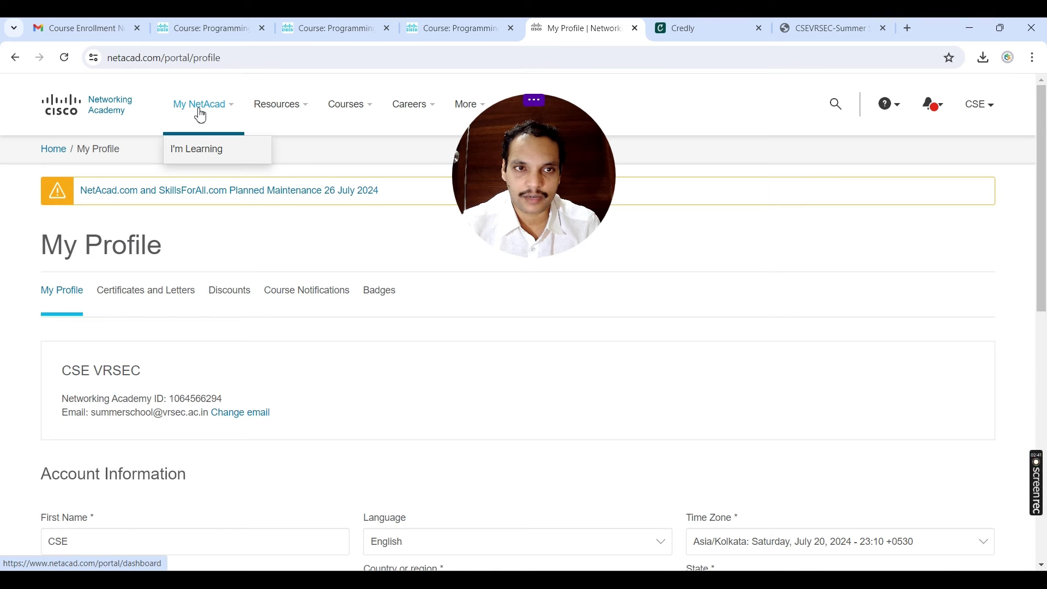
click(201, 115)
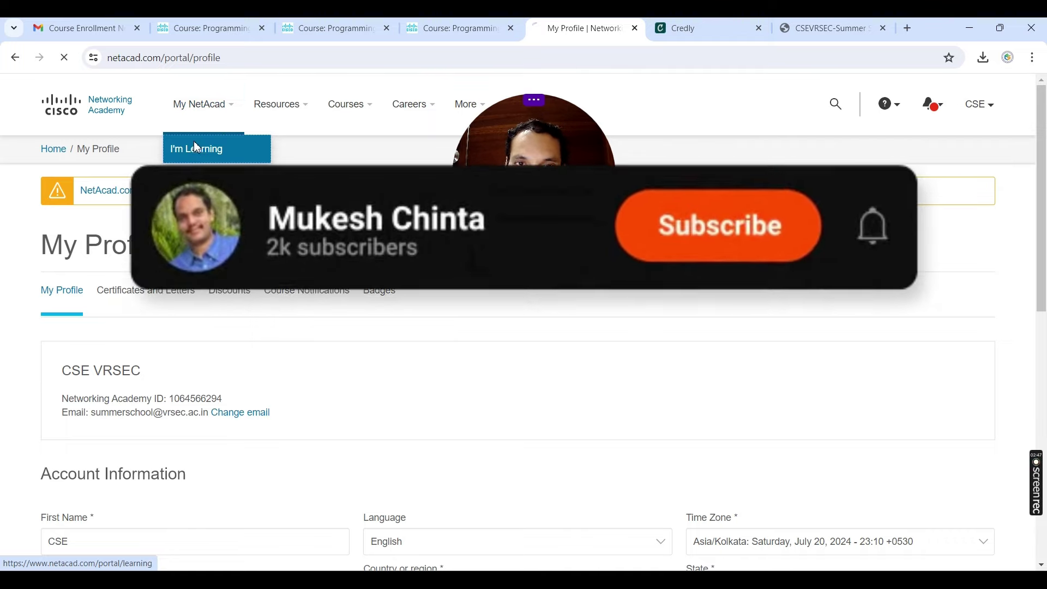
click(195, 147)
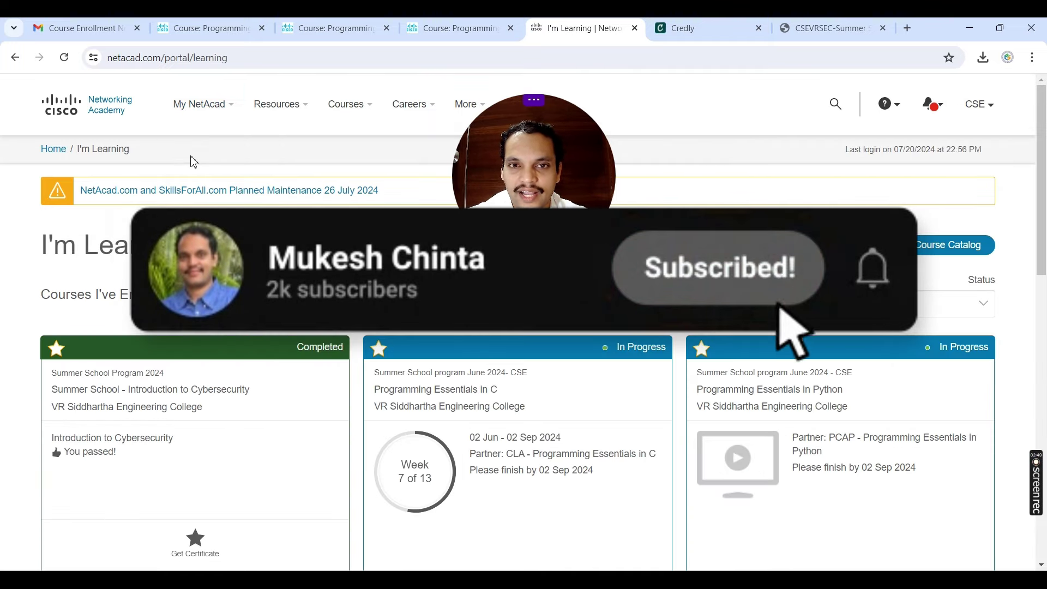